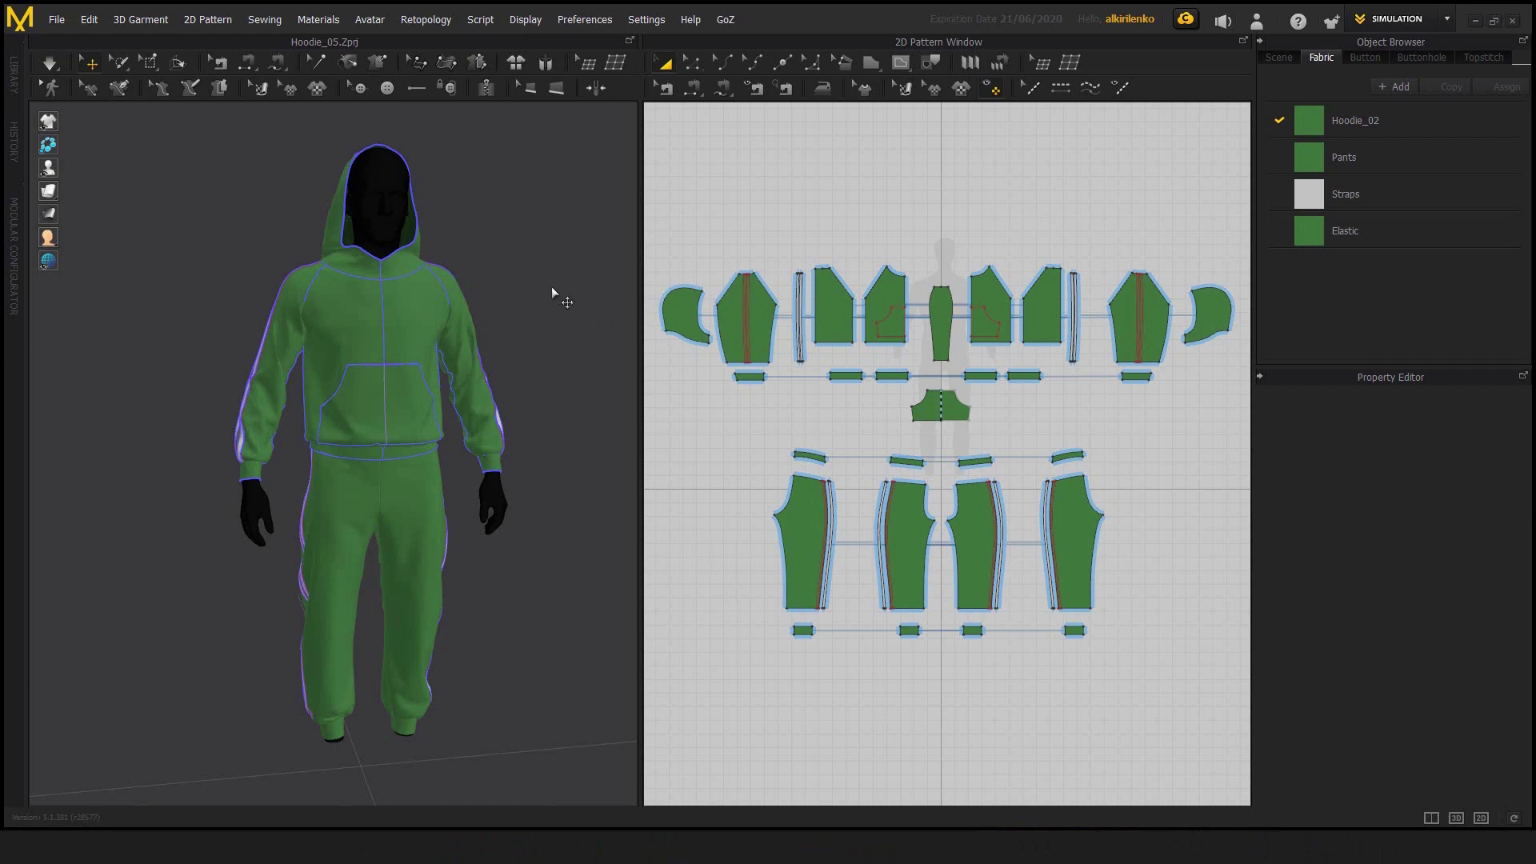
Switch the workspace from Simulation to Sculpt mode.
left_click(1448, 19)
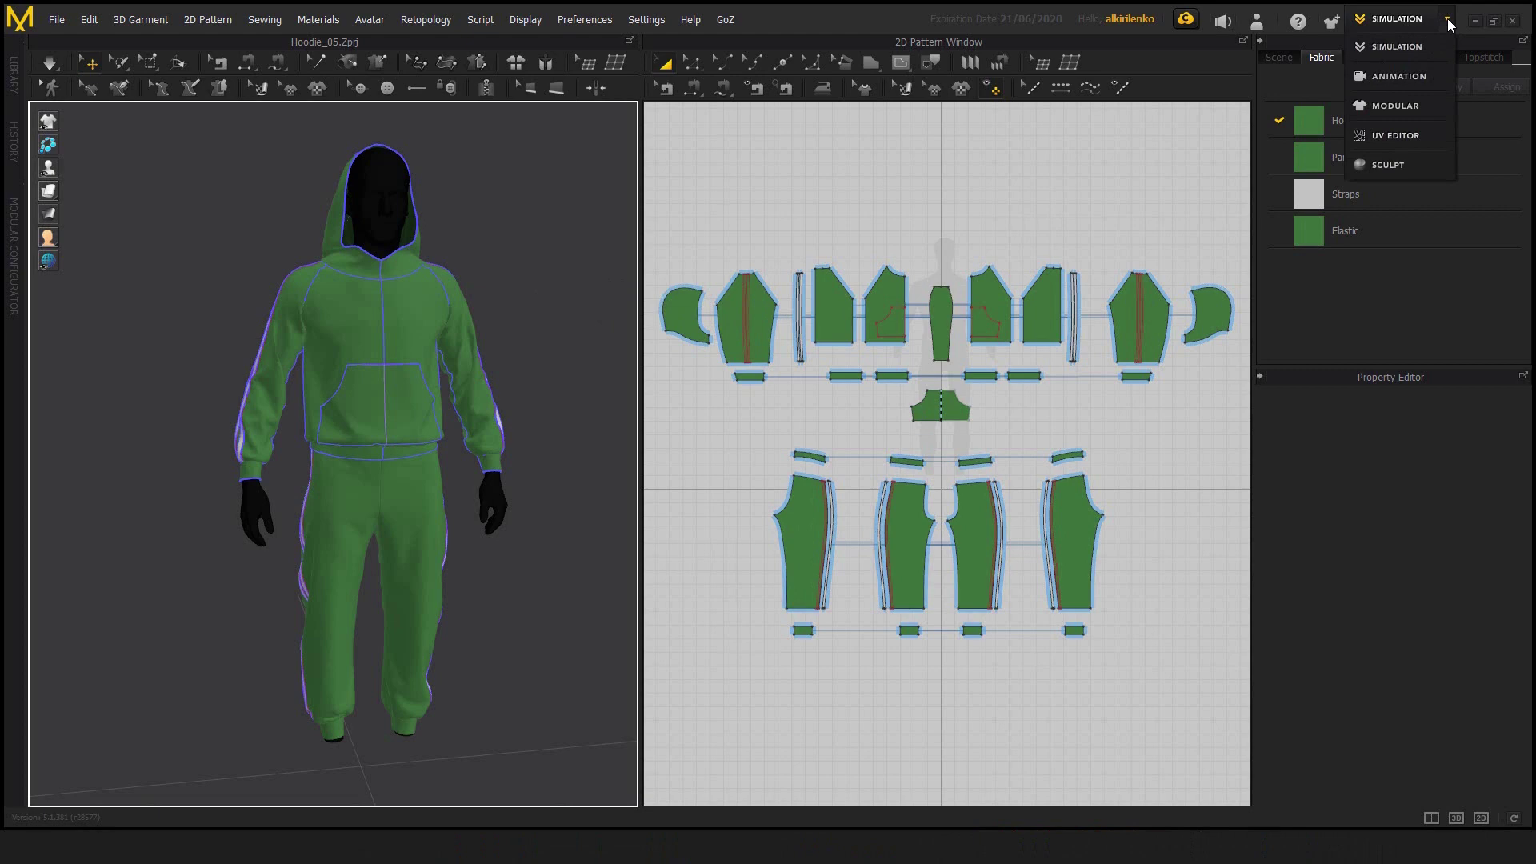
left_click(1389, 165)
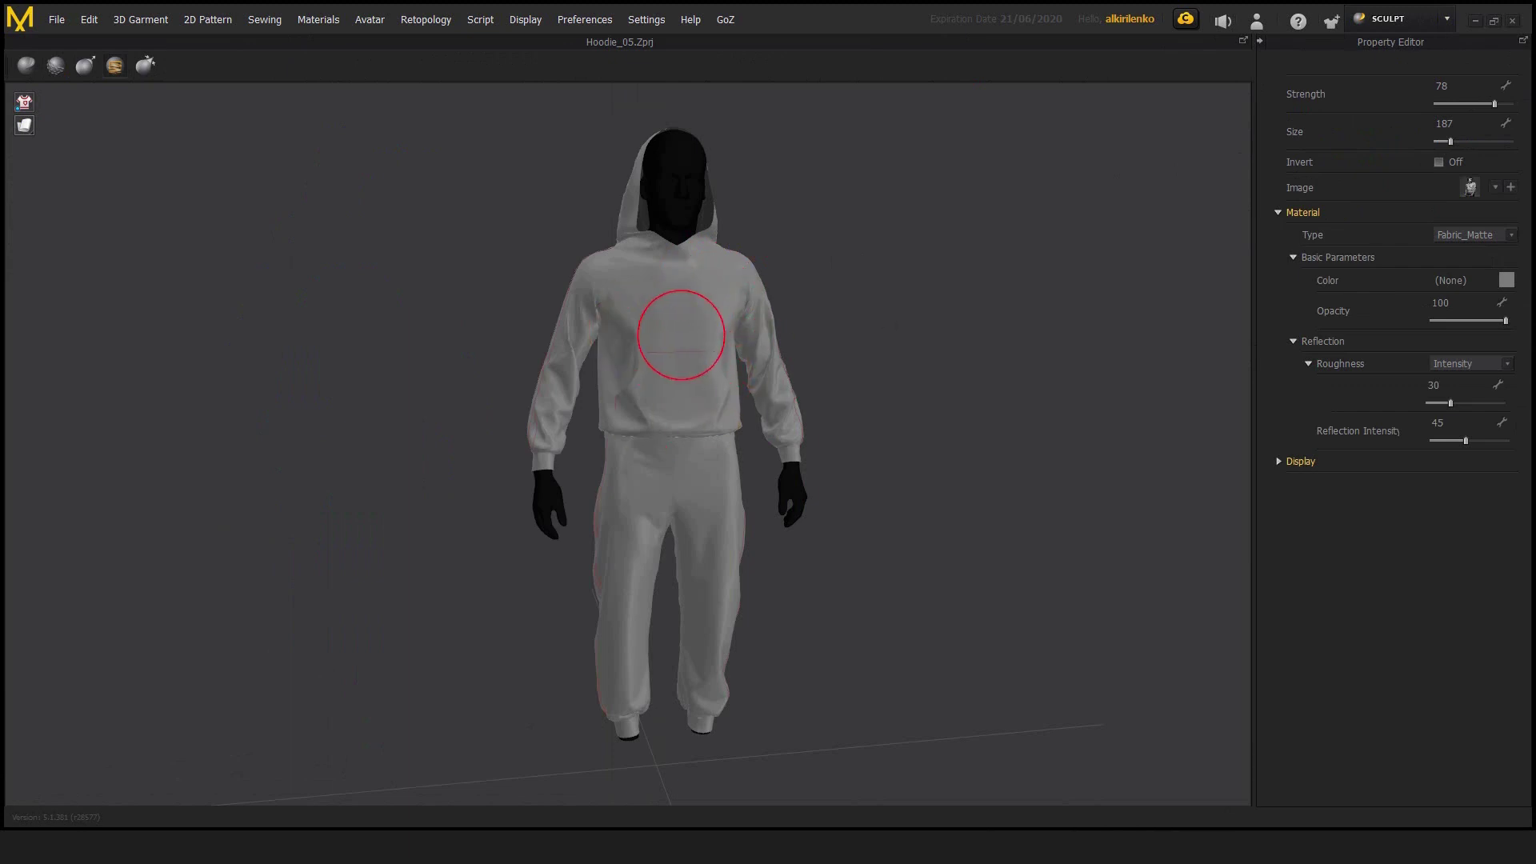
Examine the hoodie and pants from the front, side and back in Sculpt mode.
right_click_drag(852, 354, 552, 350)
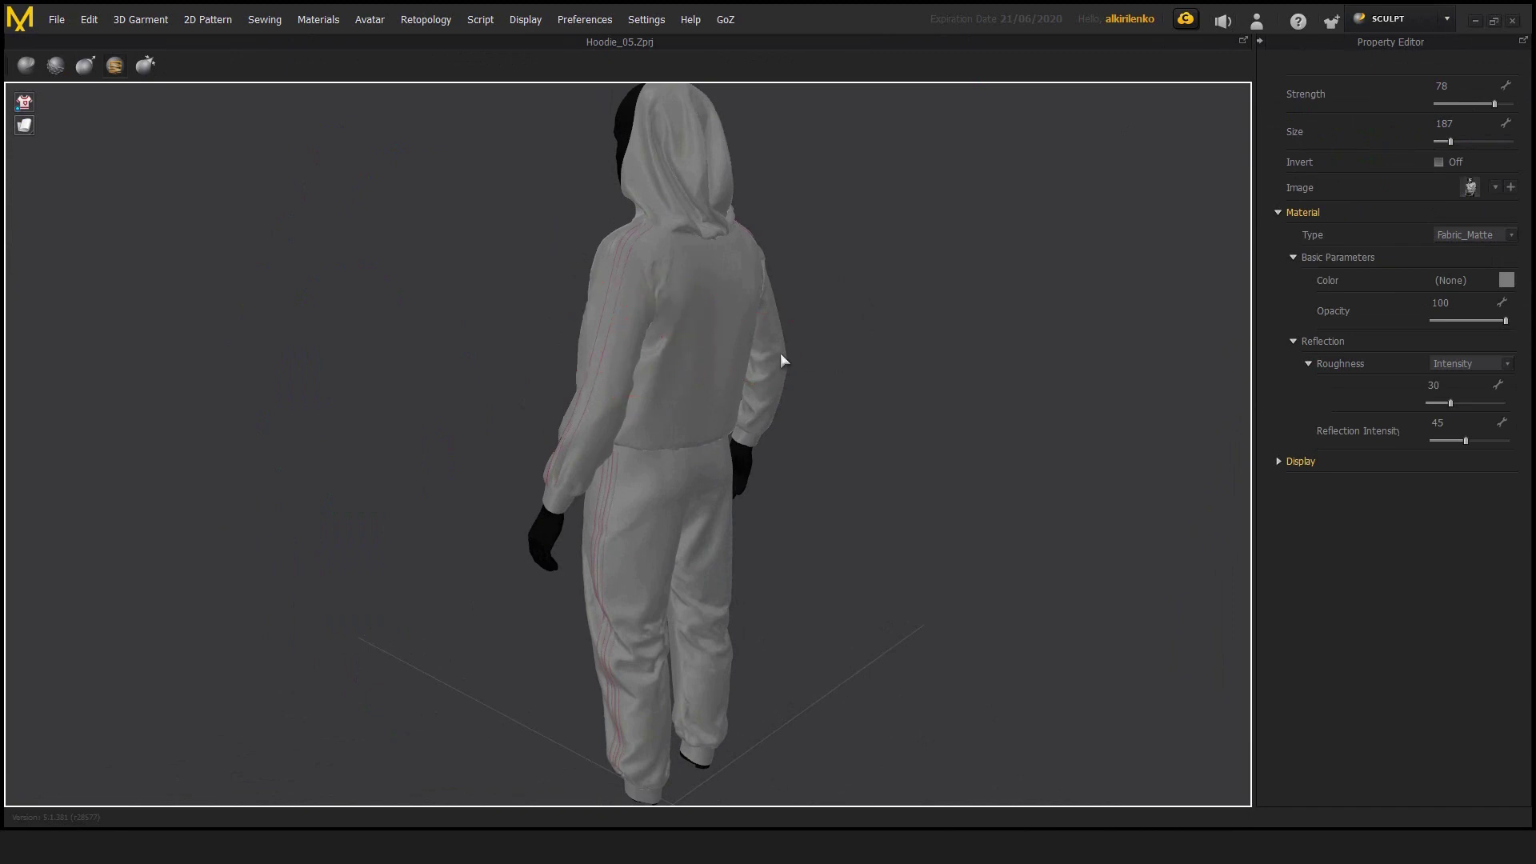
right_click_drag(878, 347, 849, 310)
middle_click_drag(840, 299, 719, 308)
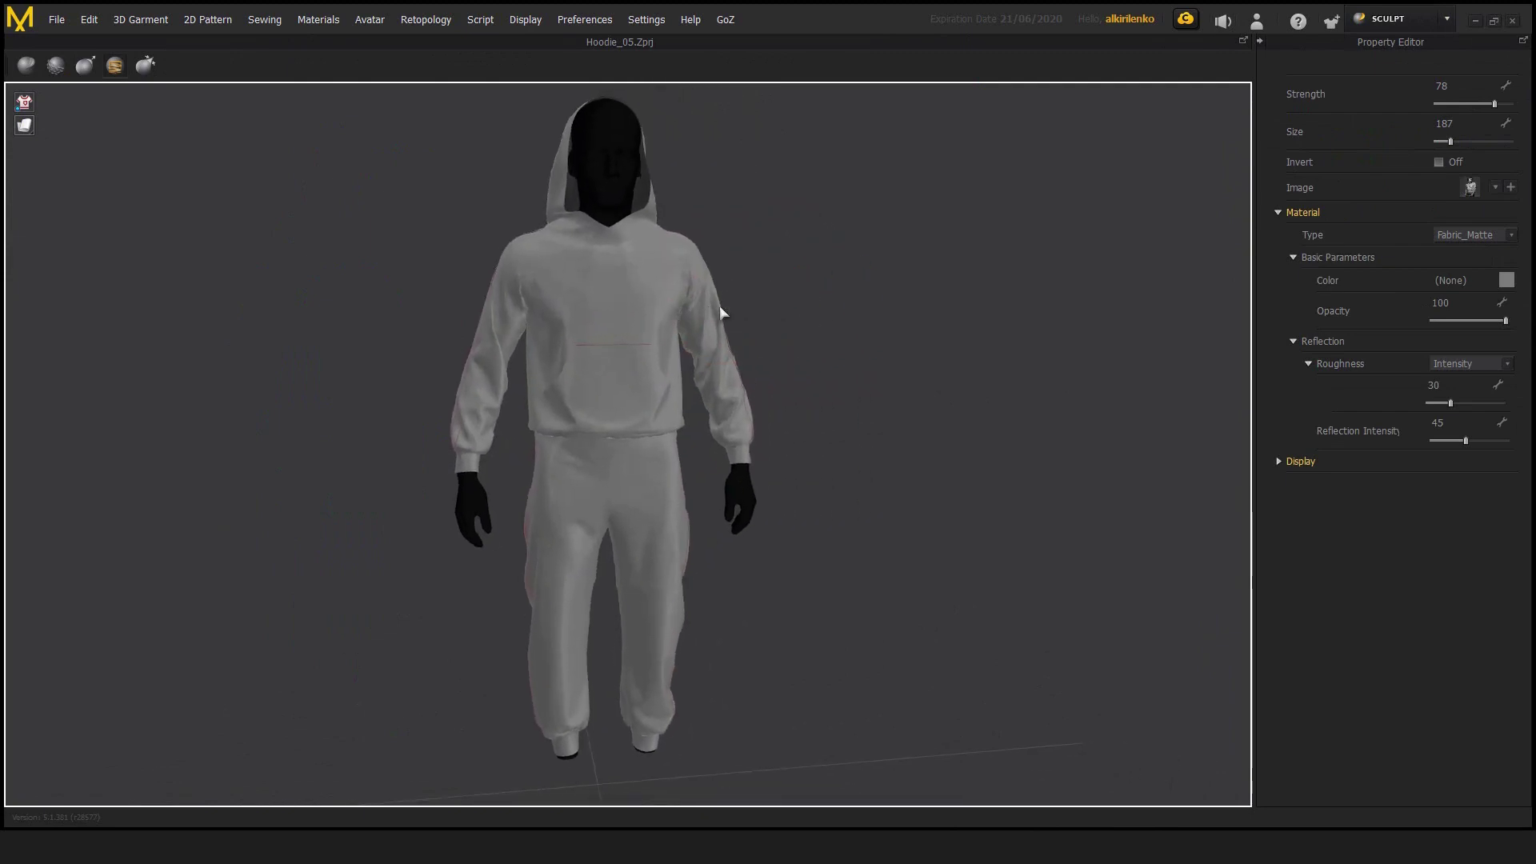
right_click_drag(718, 308, 777, 328)
scroll(758, 313, "down", 1)
mouse_move(777, 328)
middle_mouse_down()
mouse_move(801, 340)
mouse_move(751, 304)
middle_mouse_up()
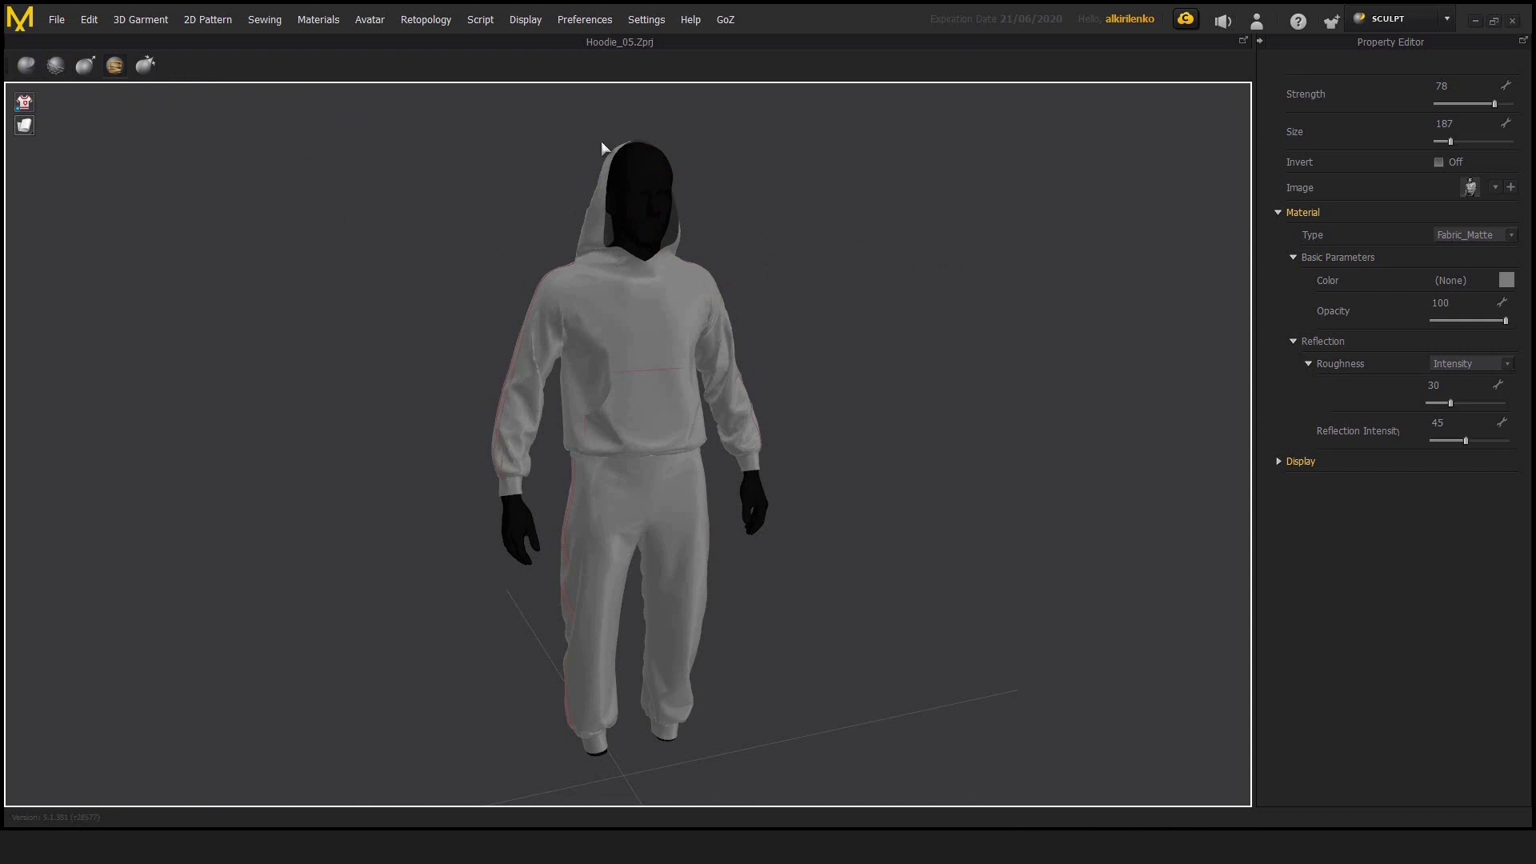
scroll(901, 288, "up", 2)
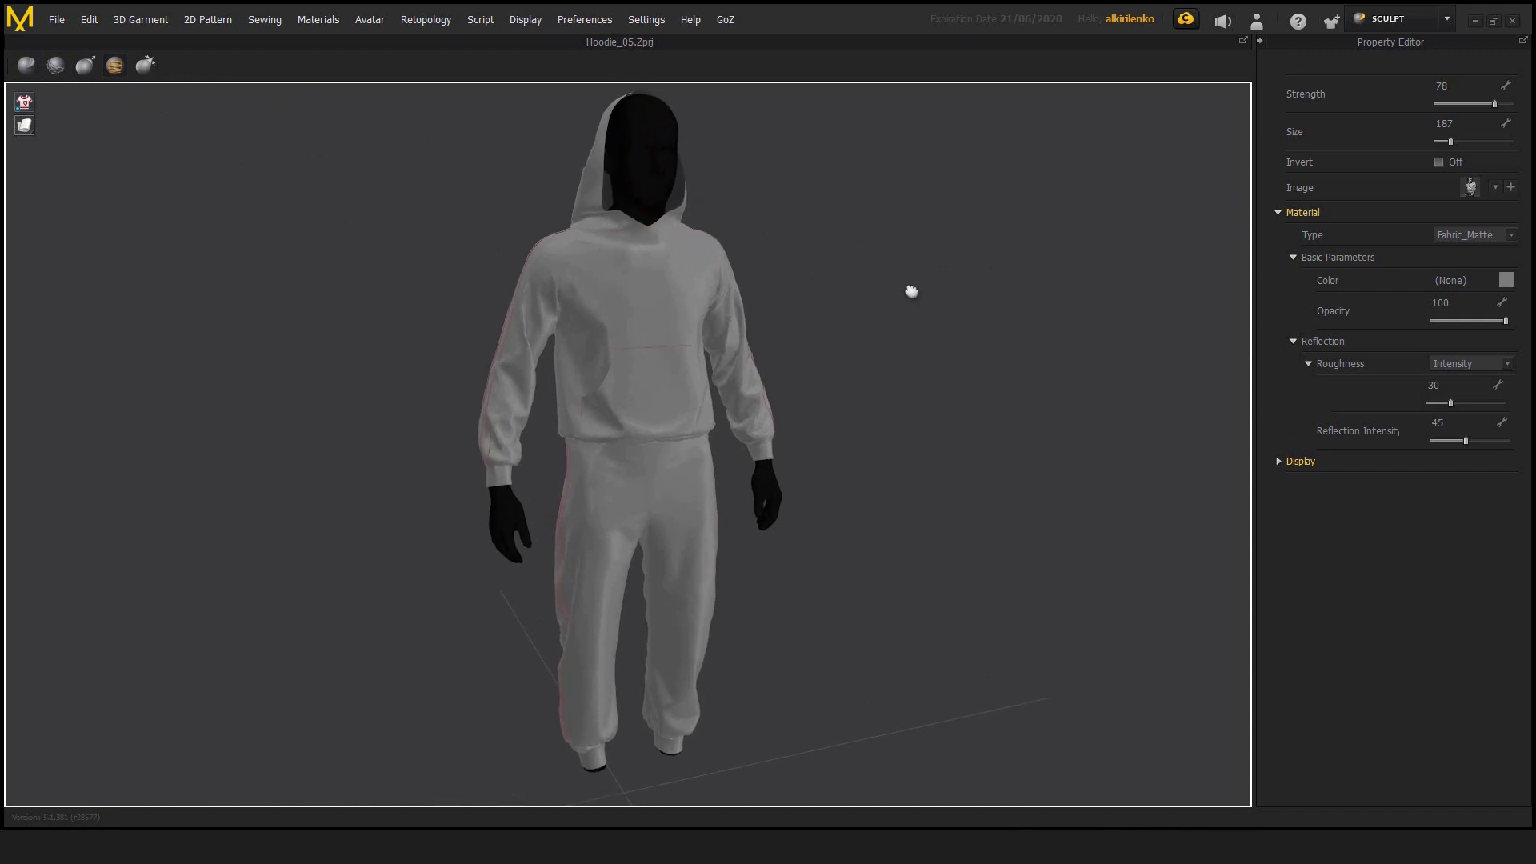
scroll(903, 288, "down", 1)
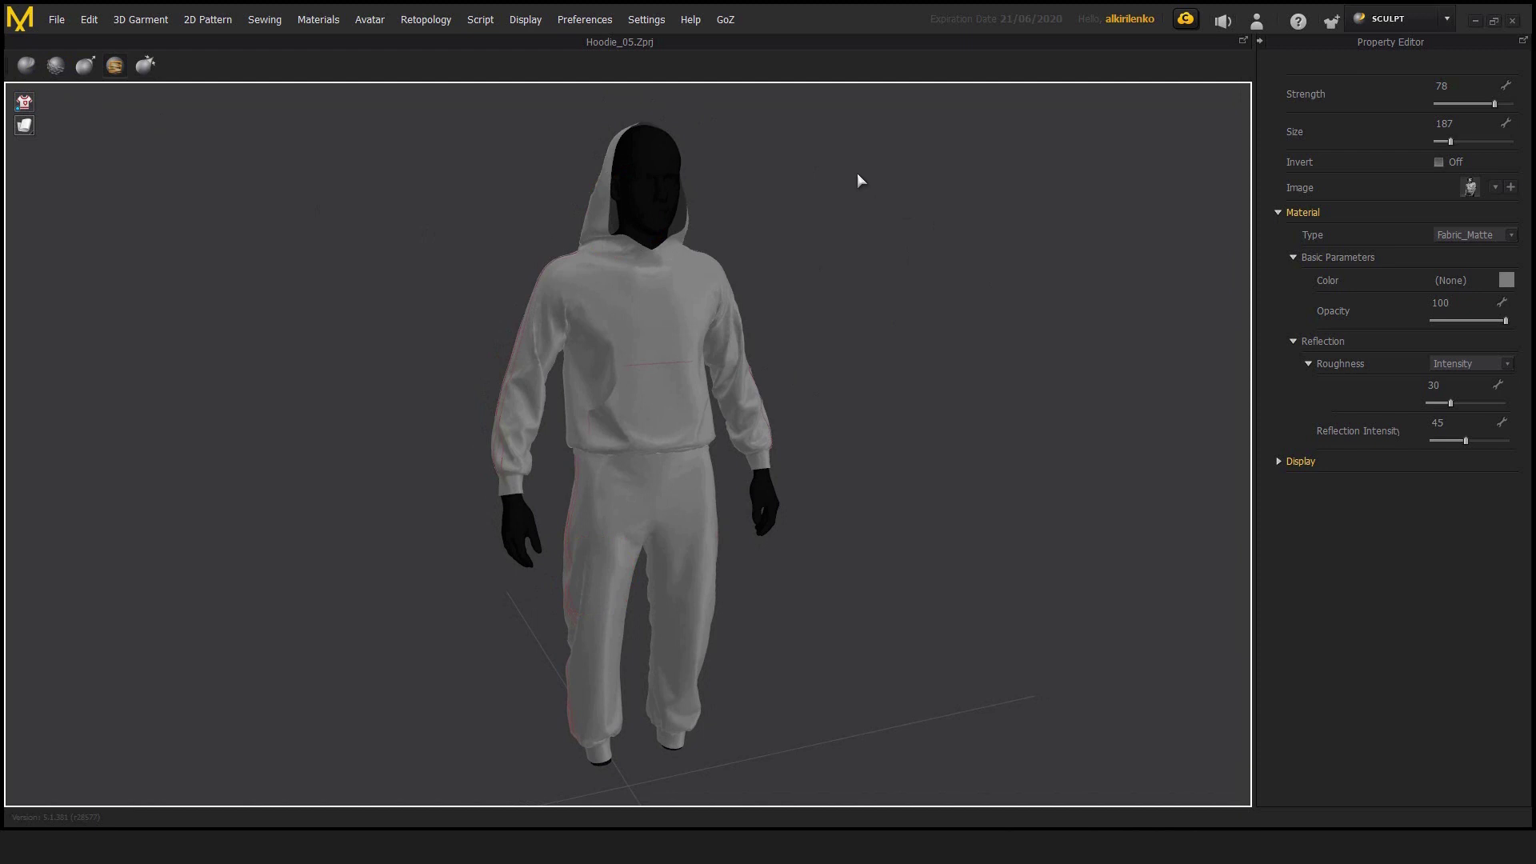
left_click(658, 23)
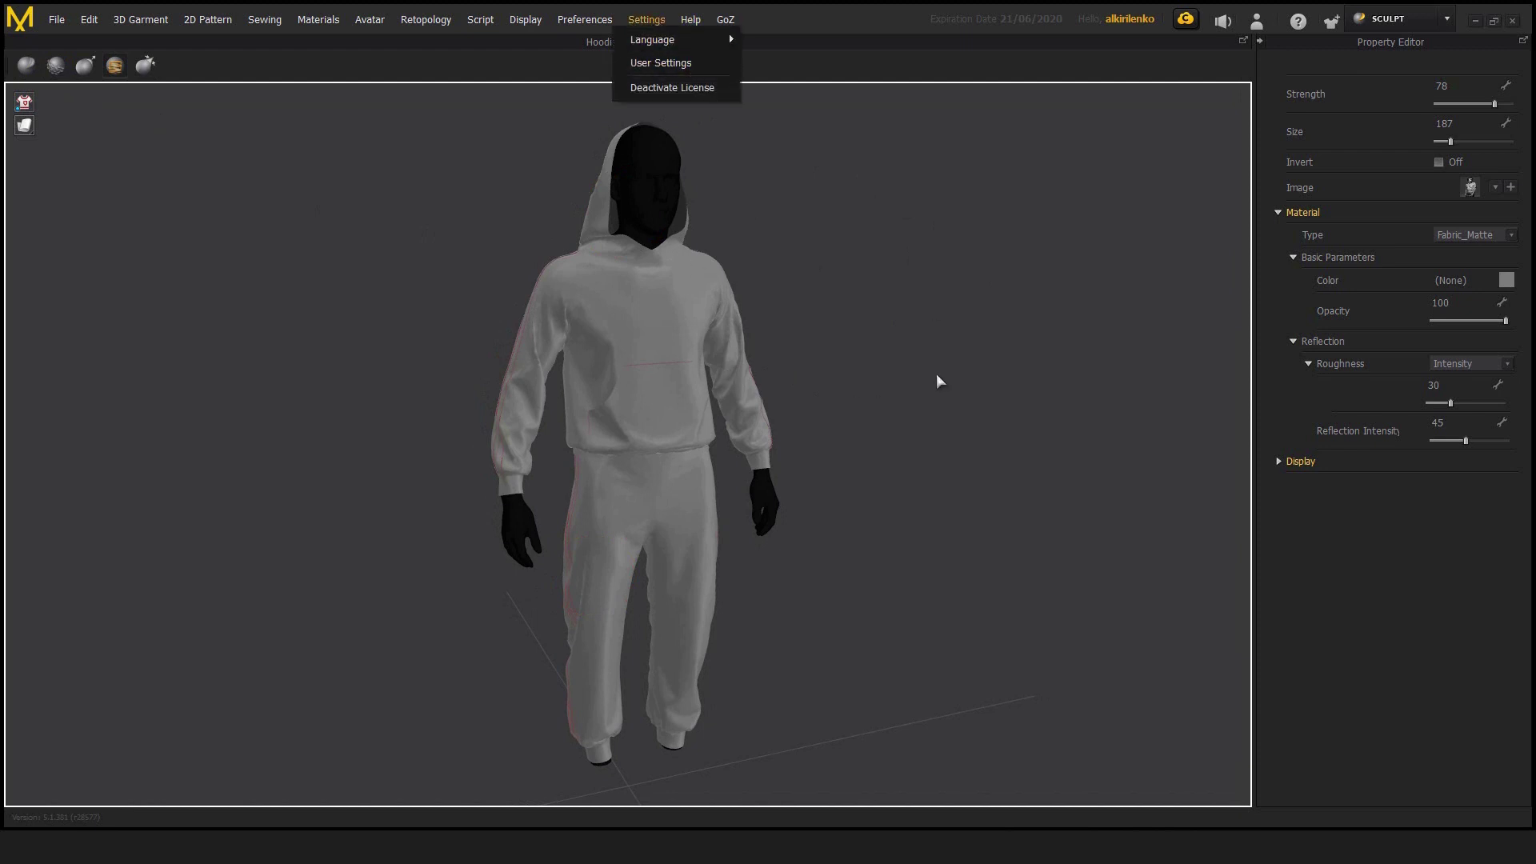
left_click(987, 376)
middle_click_drag(908, 371, 883, 376)
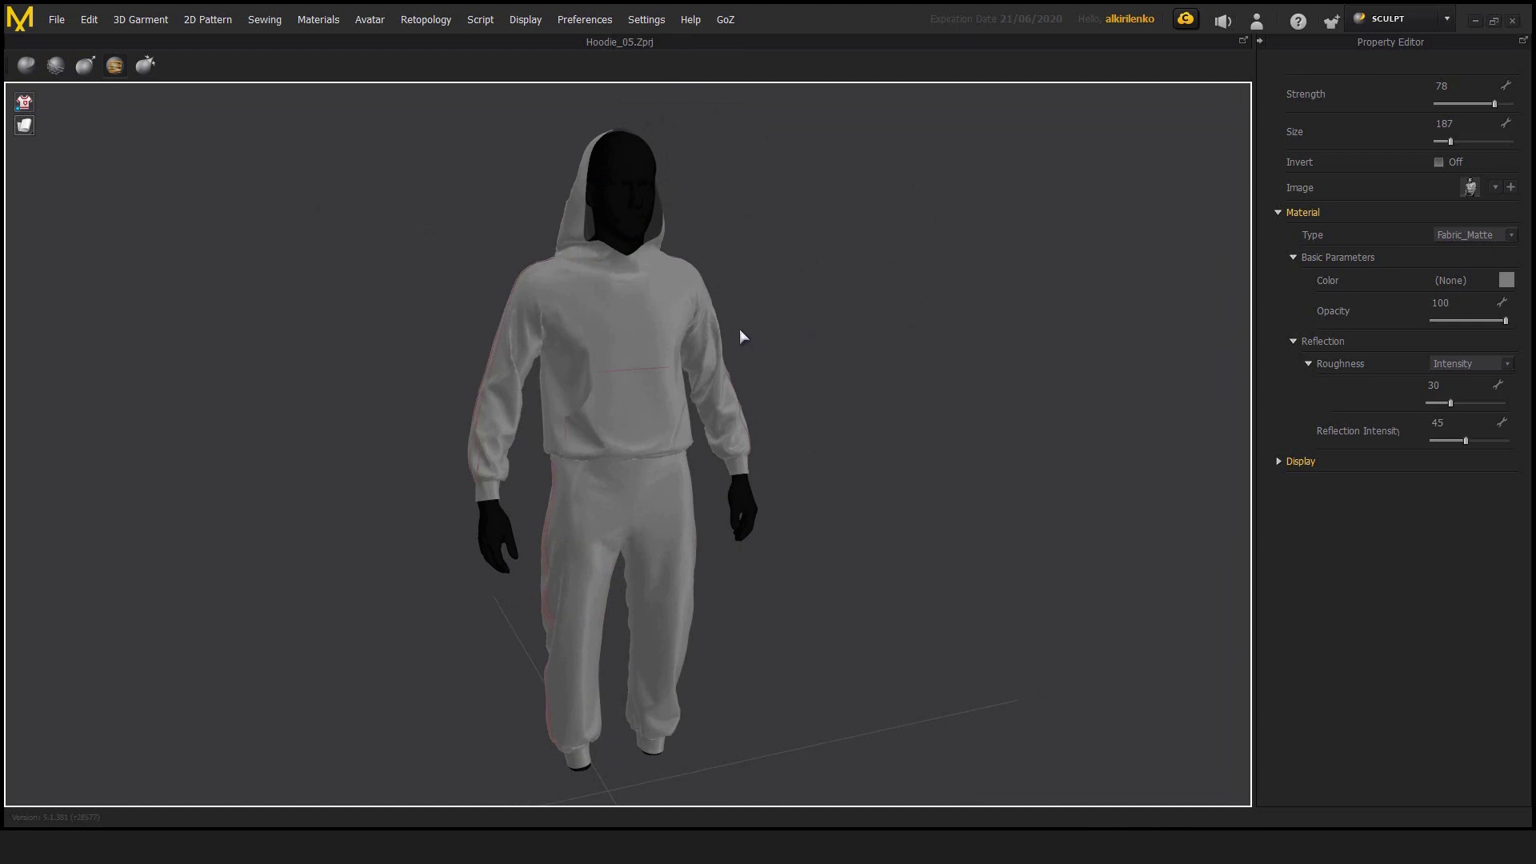
right_click_drag(925, 336, 803, 348)
middle_click_drag(803, 349, 808, 333)
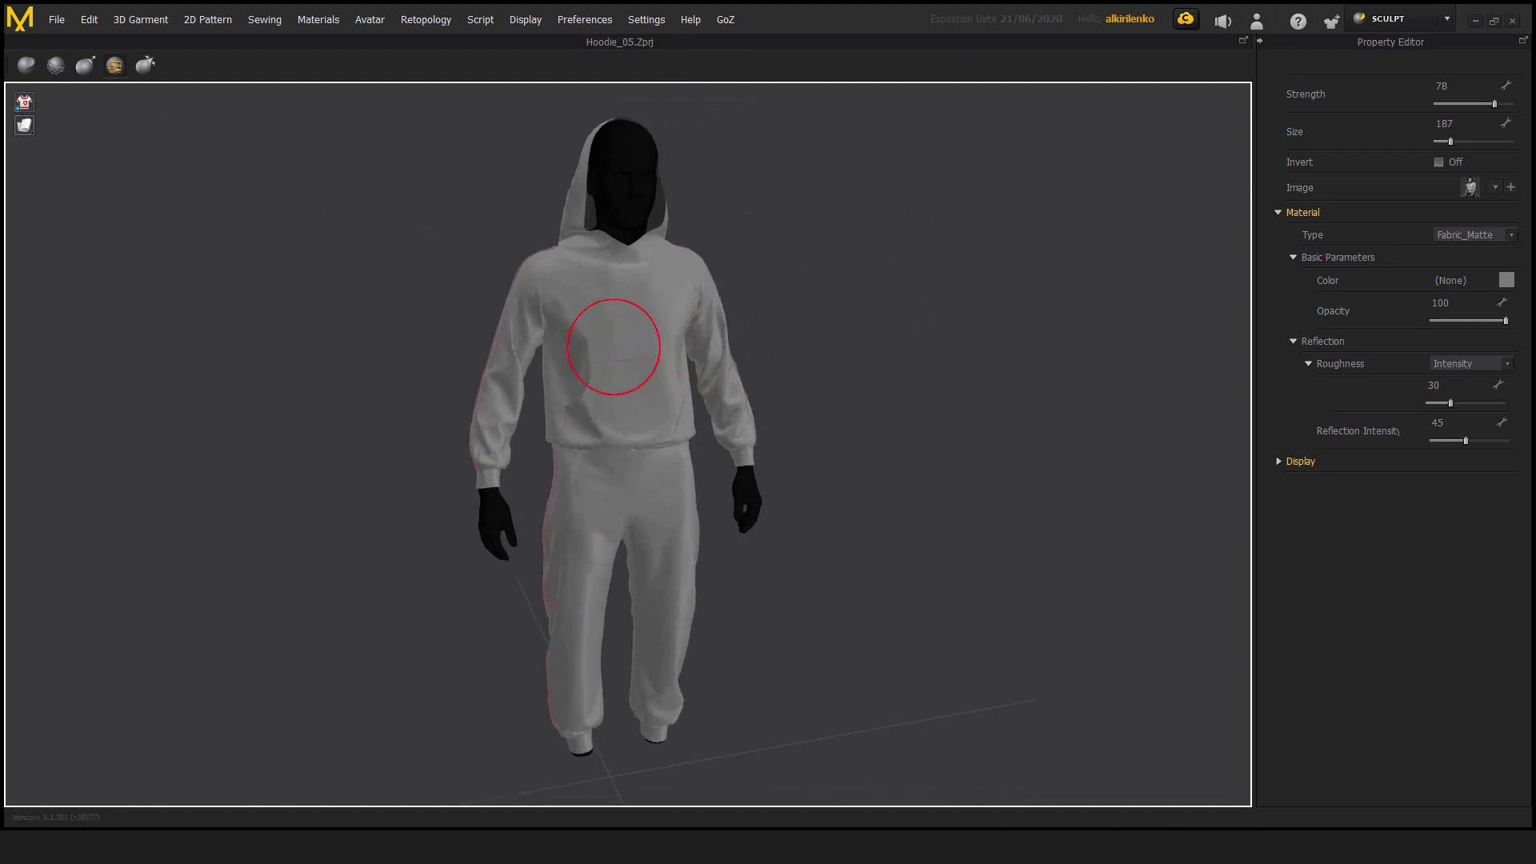
Show the sculpt brush's quick settings popup over the garment and dismiss it without changing anything.
key("space")
key("space")
key("space")
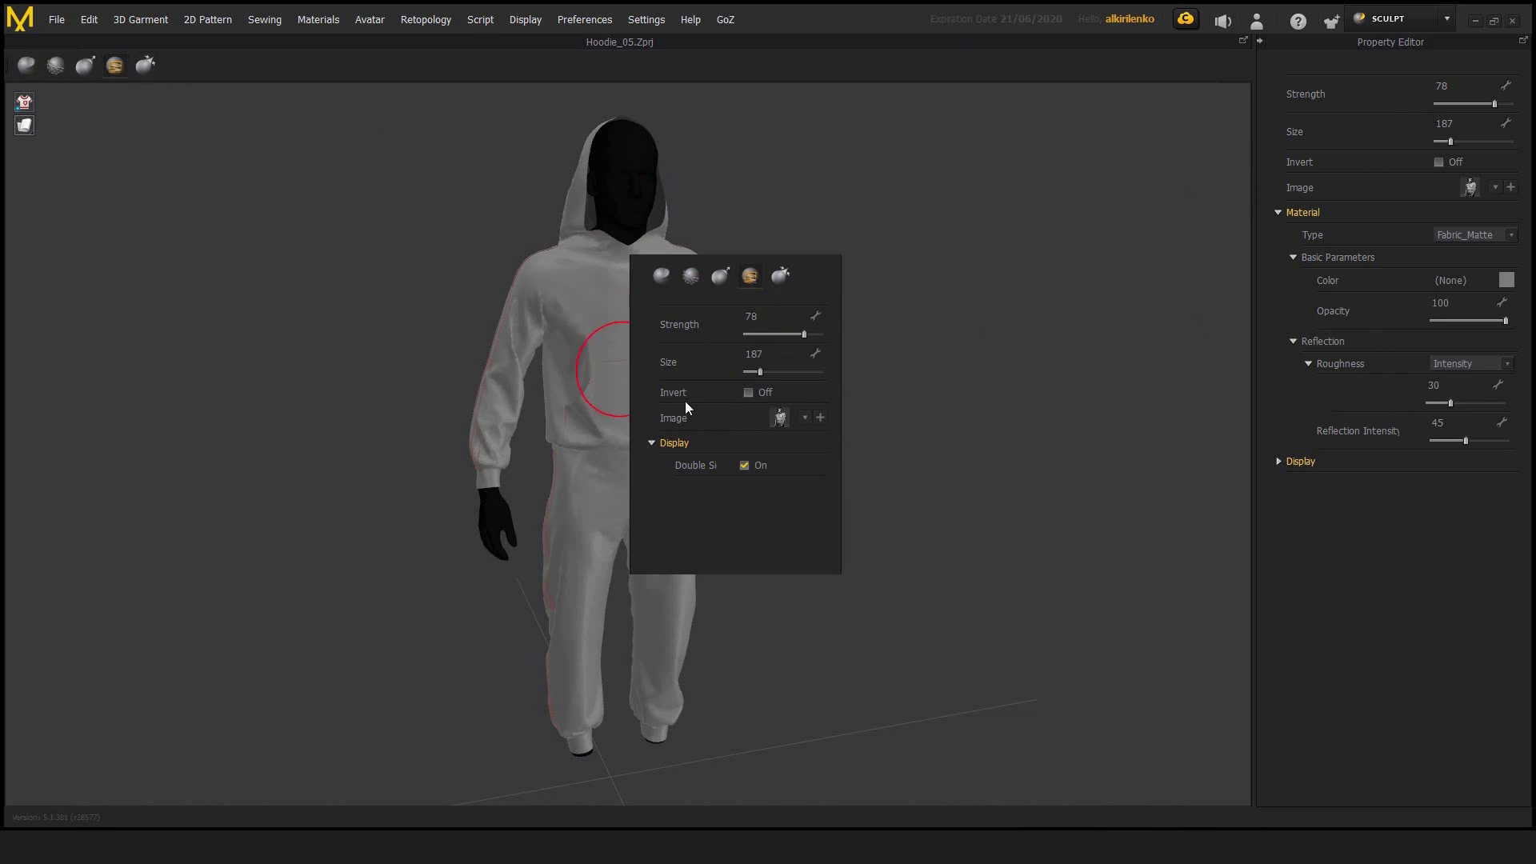
key("space")
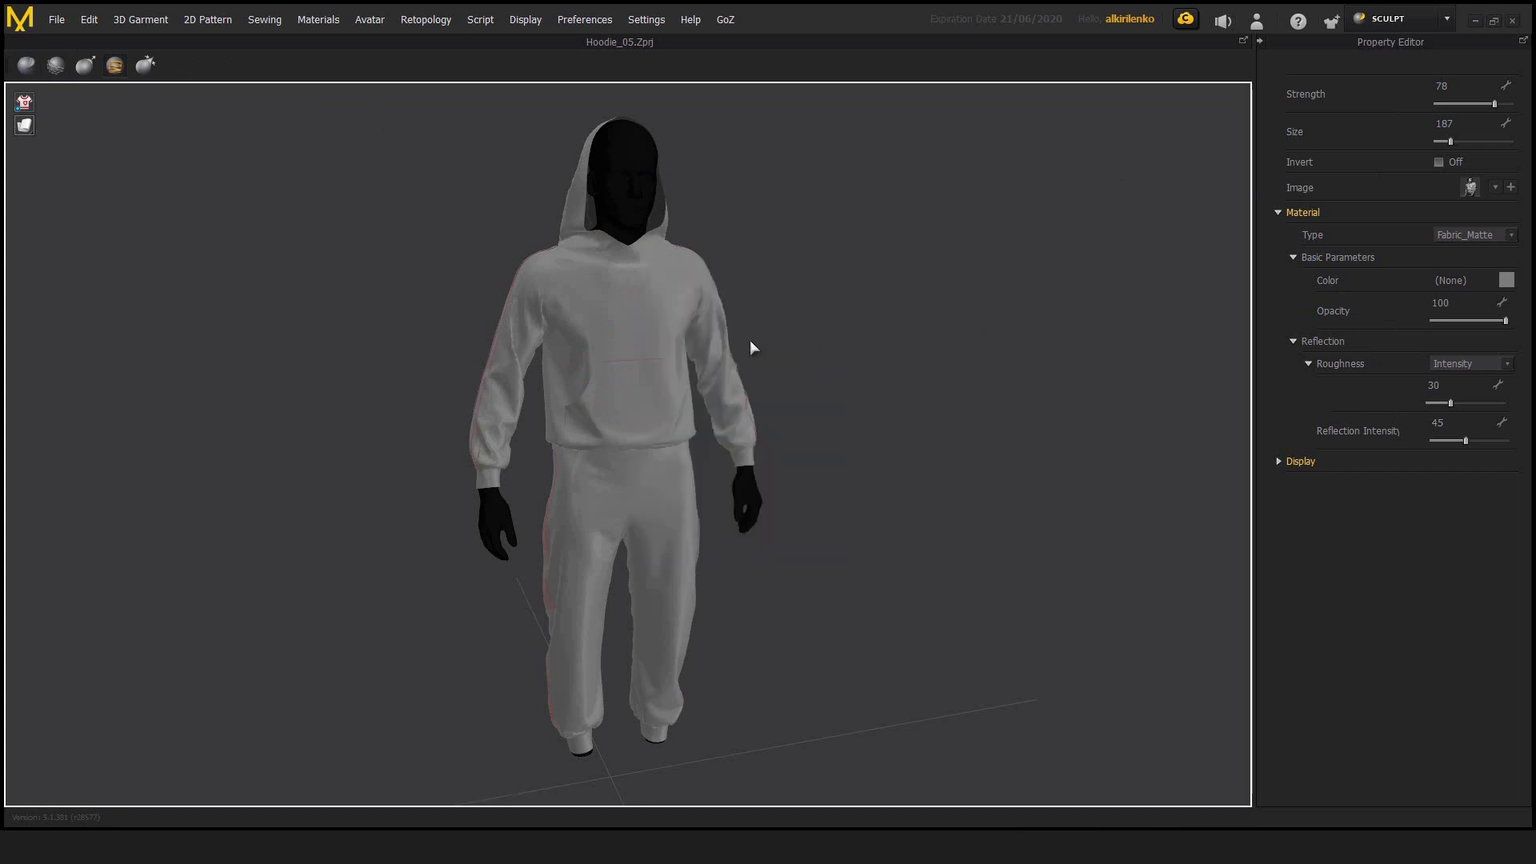
right_click_drag(846, 299, 867, 322)
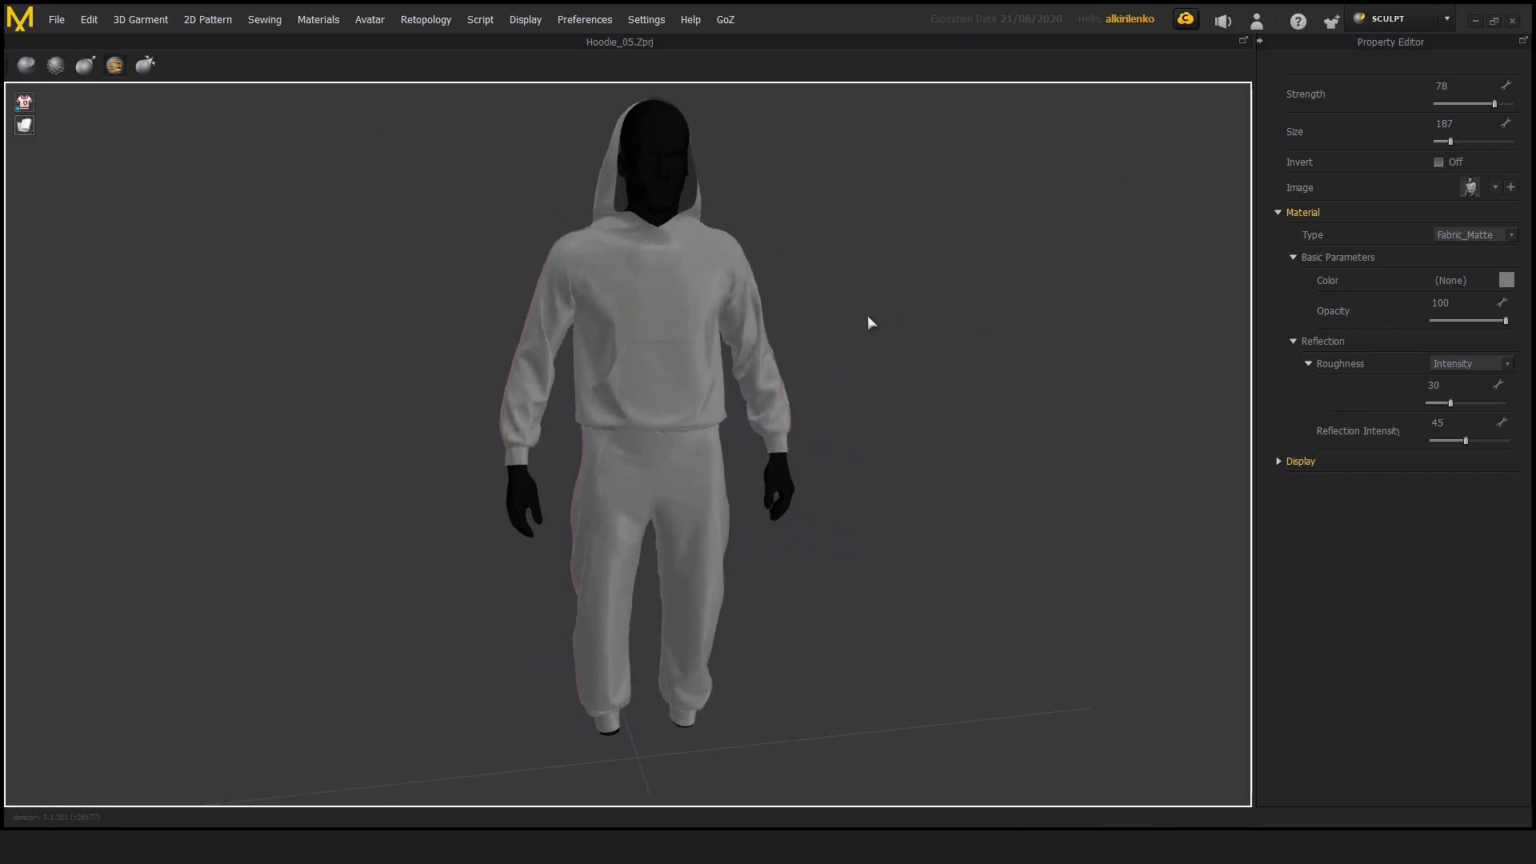
right_click_drag(749, 304, 712, 304)
key("shift")
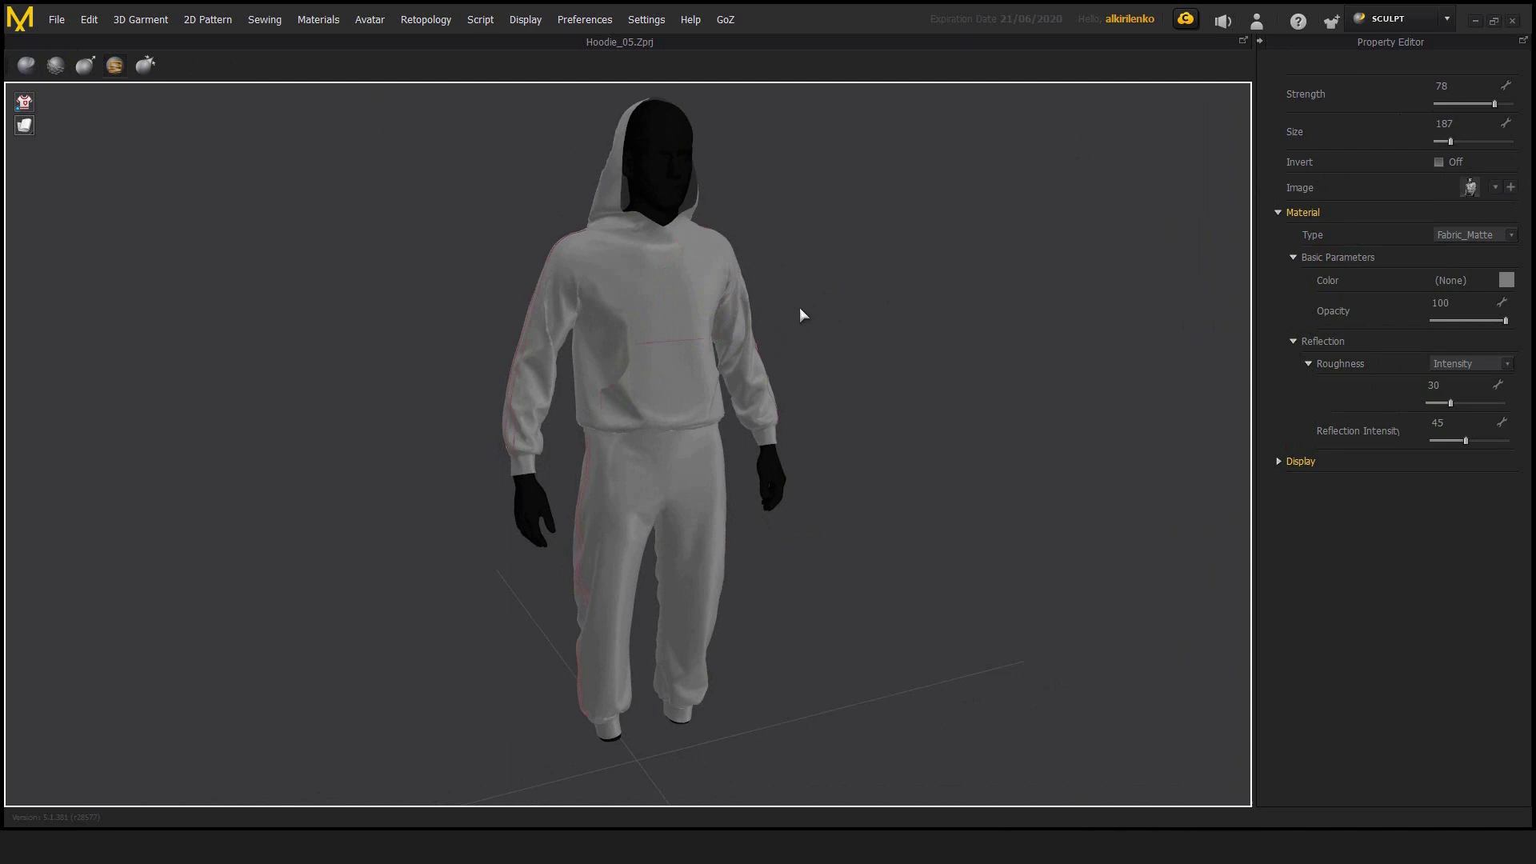
middle_click_drag(799, 307, 804, 317)
middle_click_drag(895, 304, 862, 304)
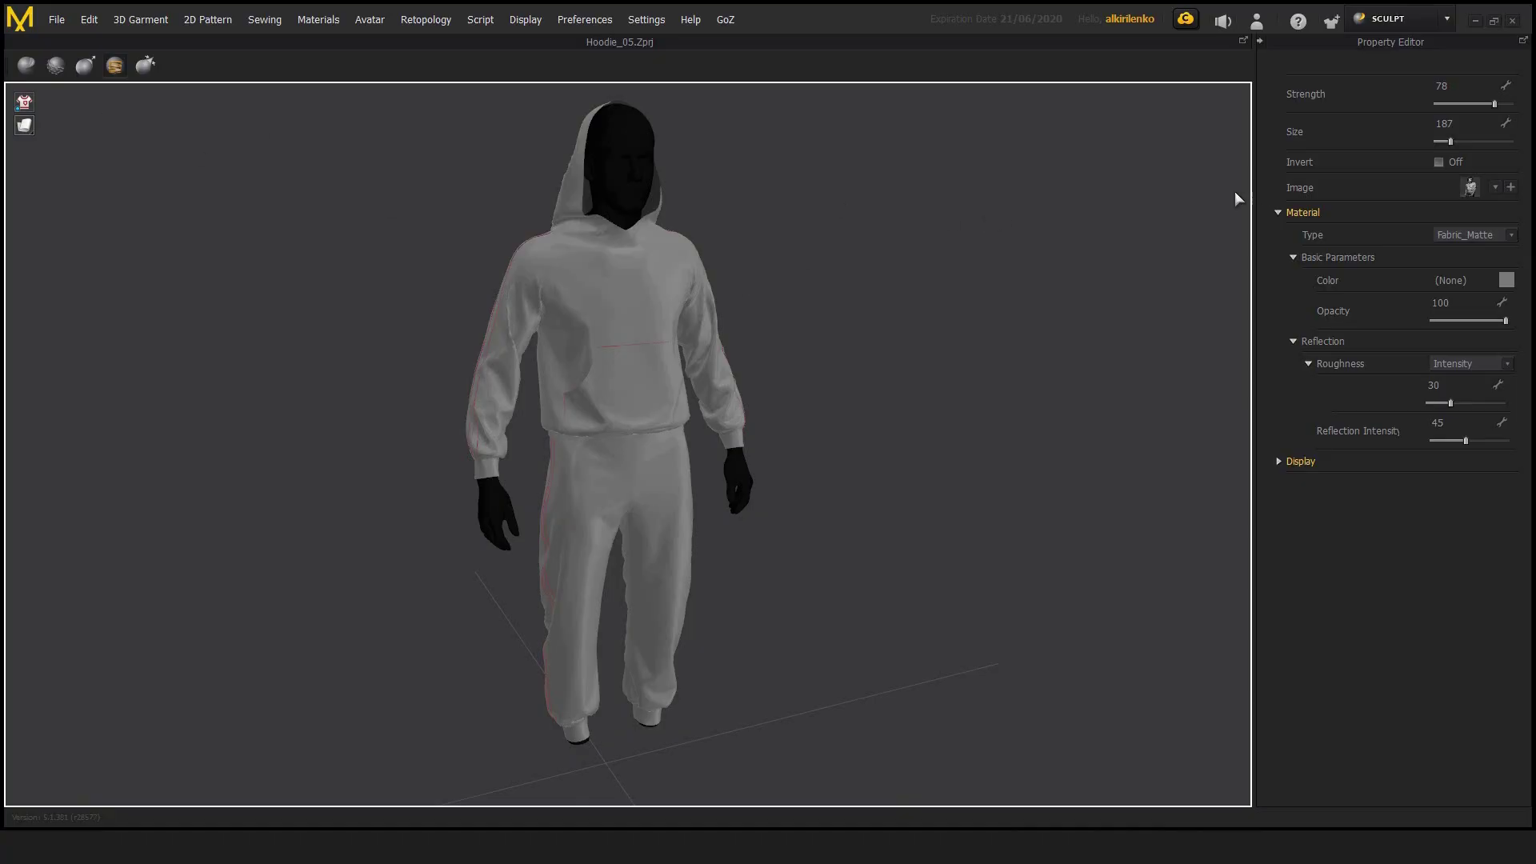
Activate the first sculpt brush and raise its strength to 99.
left_click(26, 65)
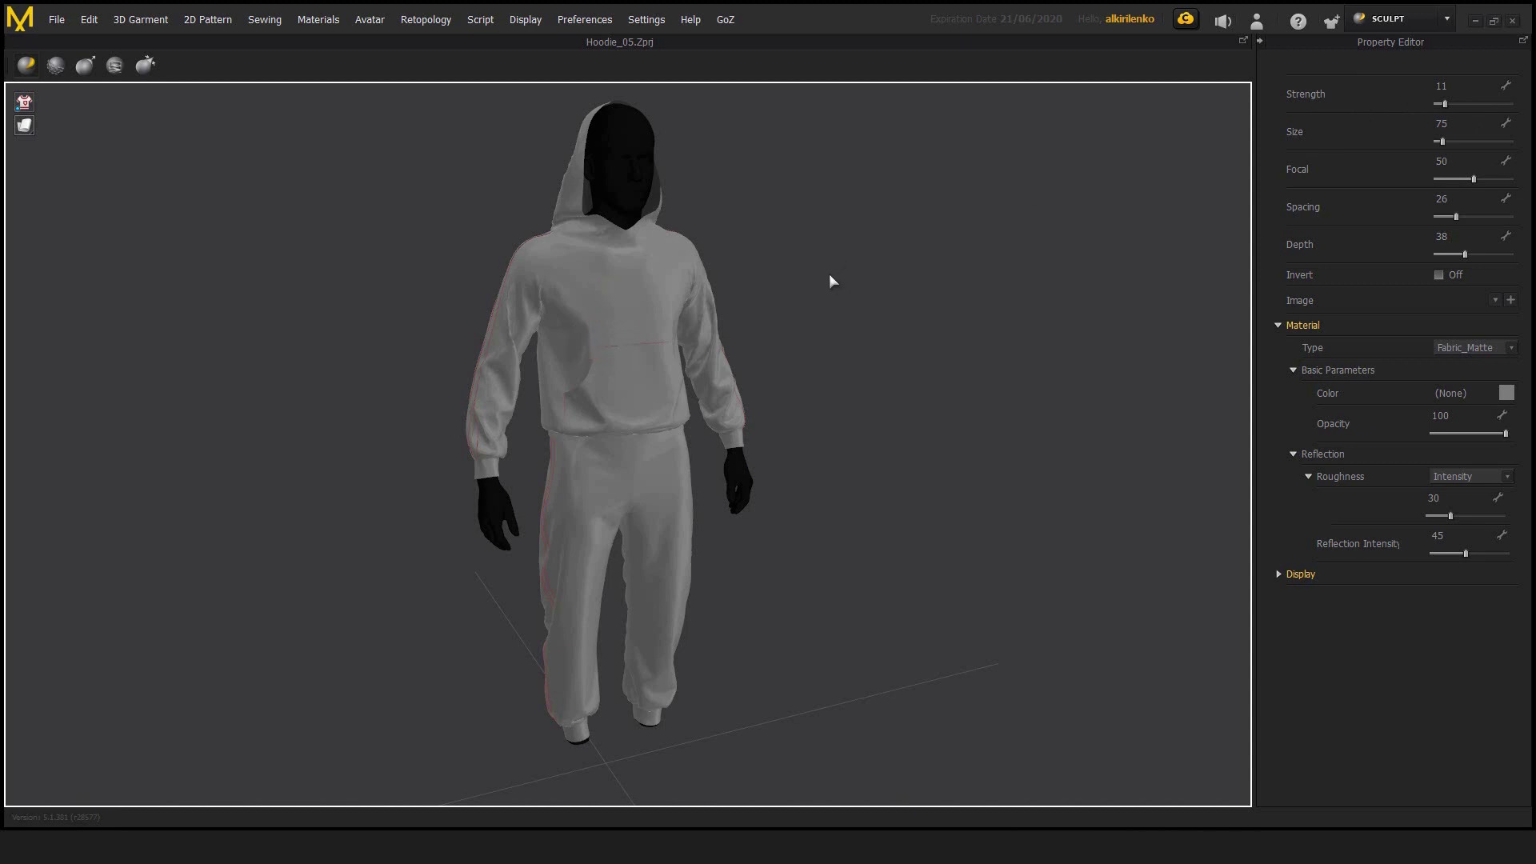
scroll(829, 276, "up", 5)
scroll(811, 360, "down", 2)
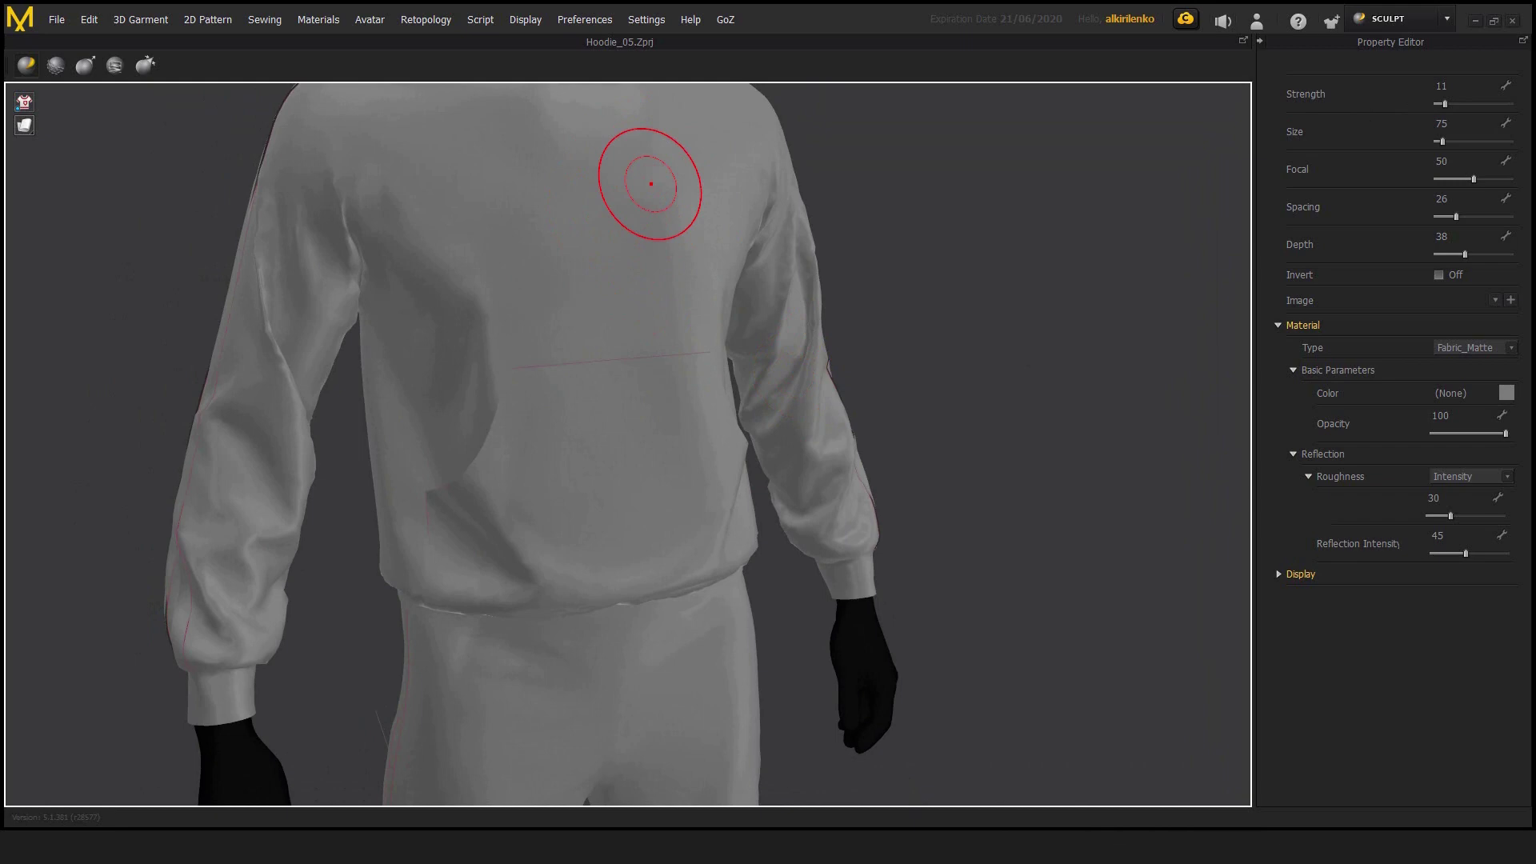
left_click(1487, 104)
left_click(1512, 104)
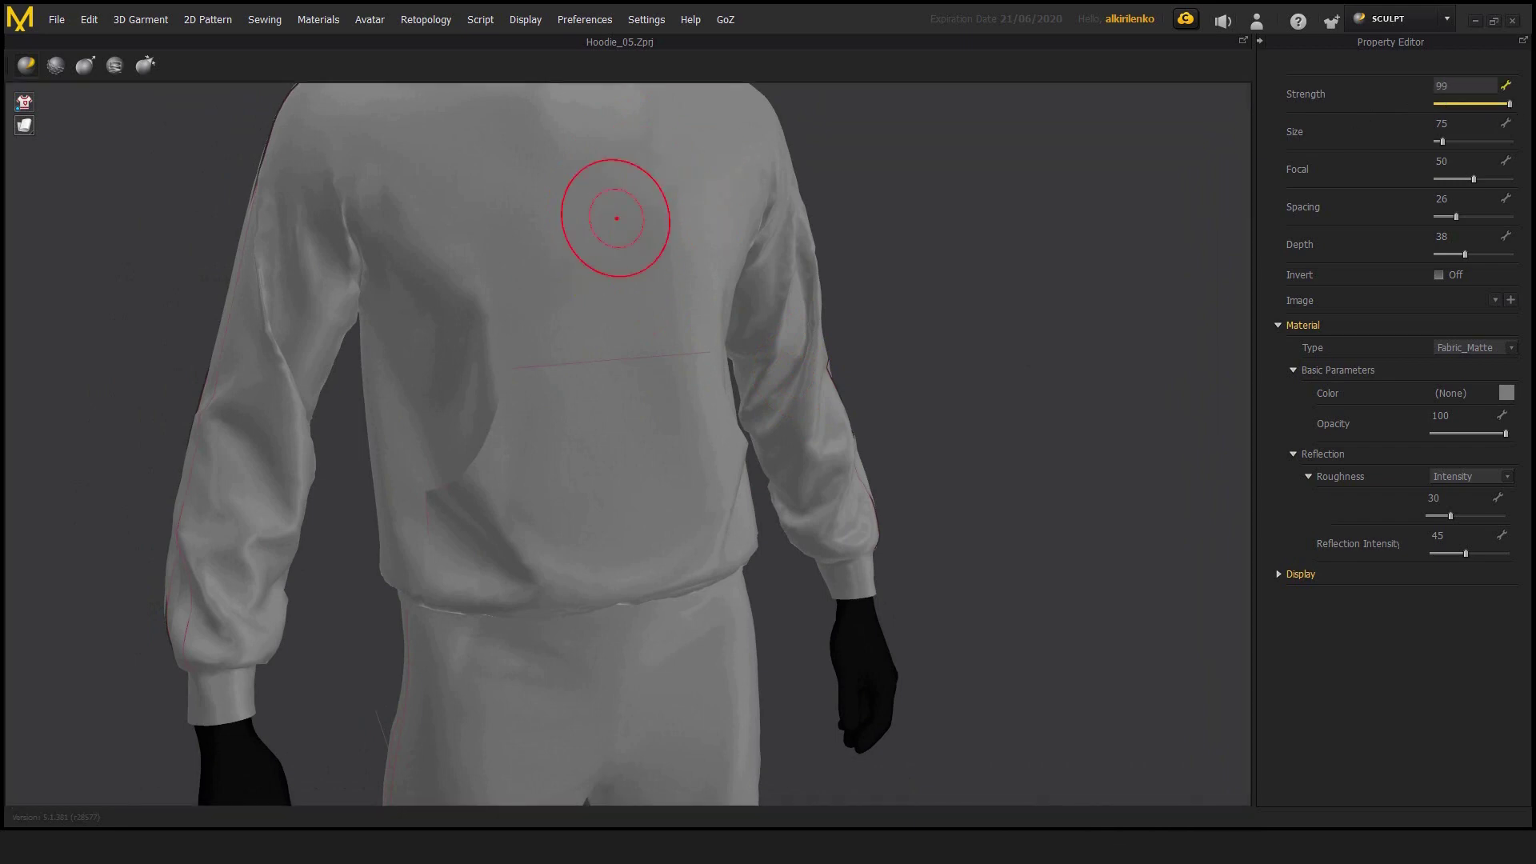
Enlarge the sculpt brush to size 286 and lower its focal value to 18.
scroll(1045, 272, "down", 5)
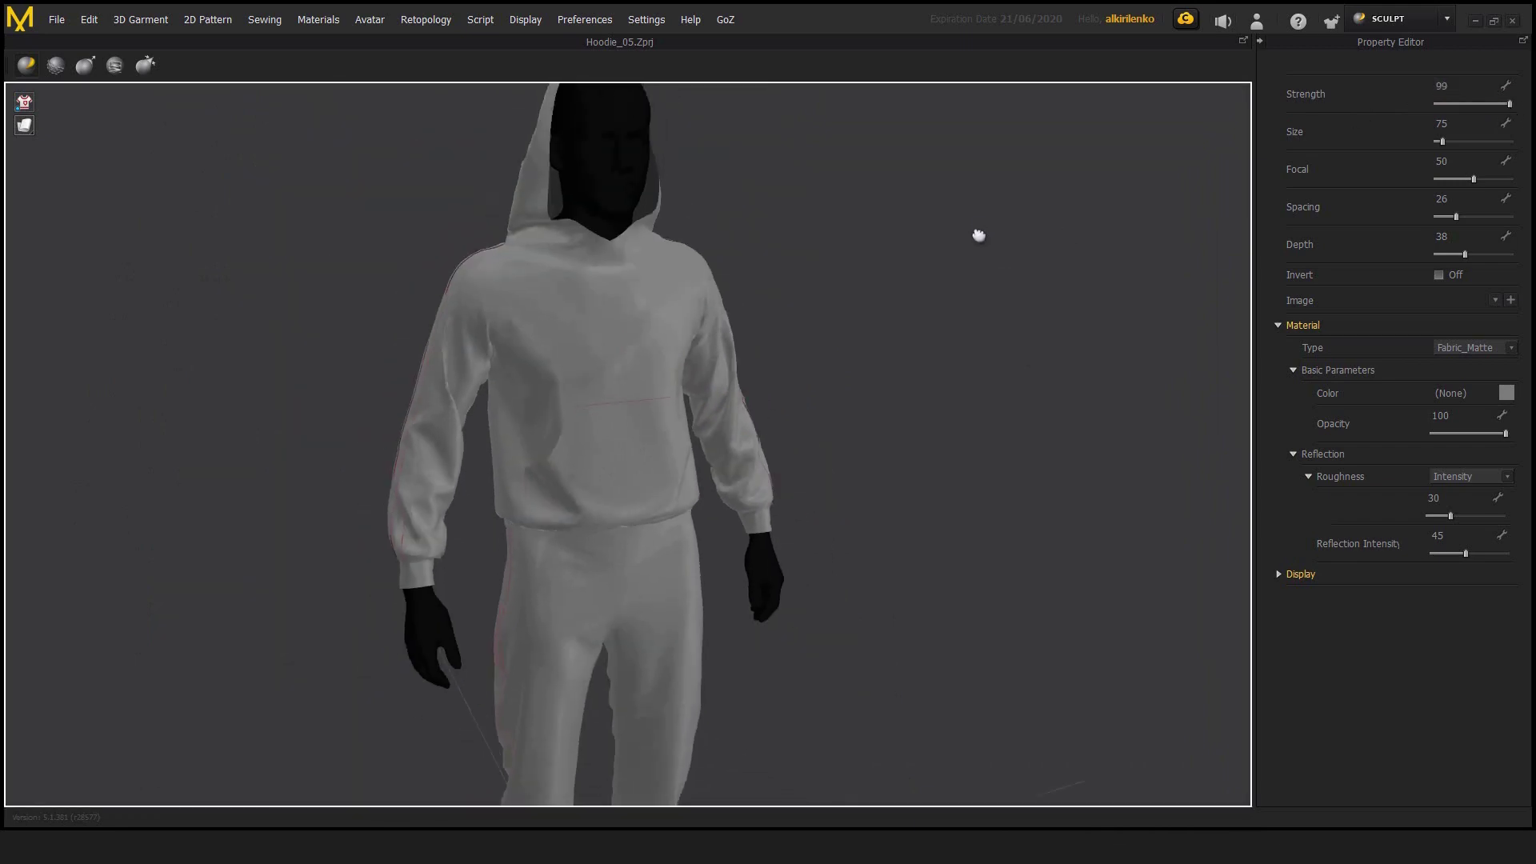
left_click(1458, 142)
right_click_drag(860, 324, 964, 326)
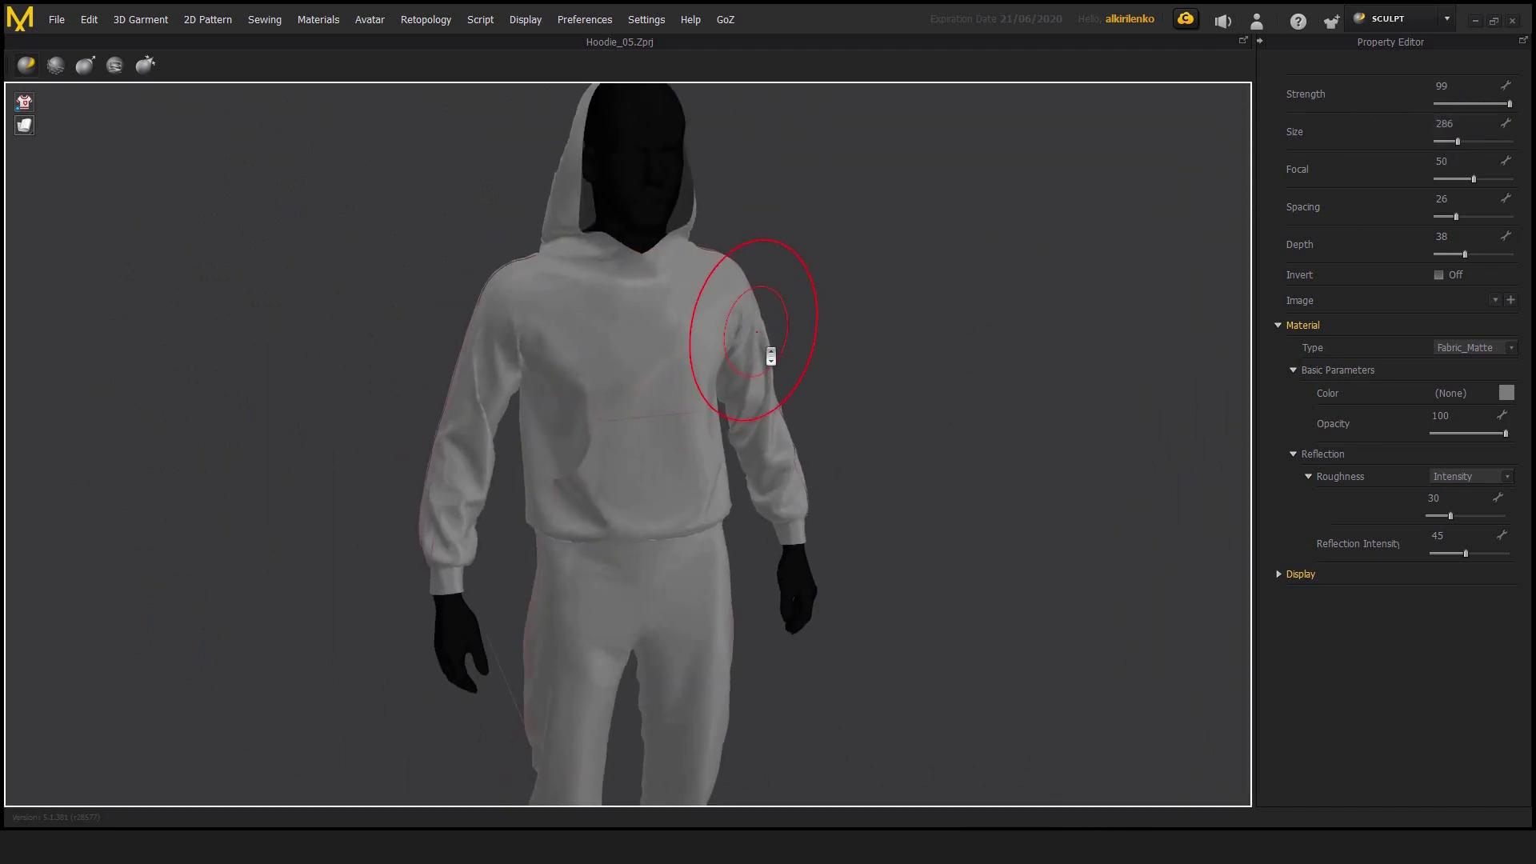
scroll(757, 330, "up", 2)
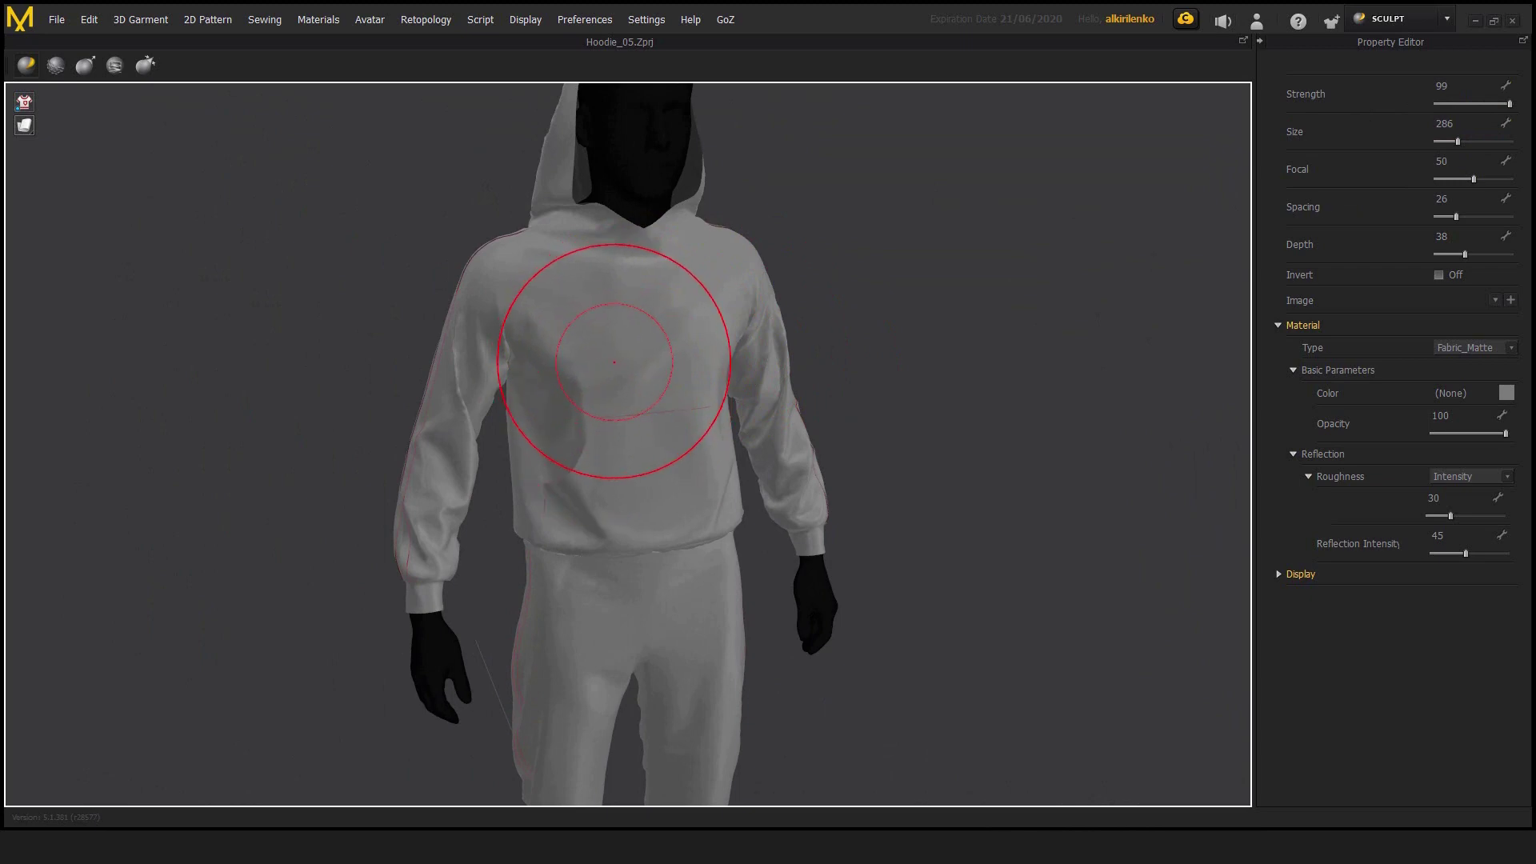
right_click(664, 340)
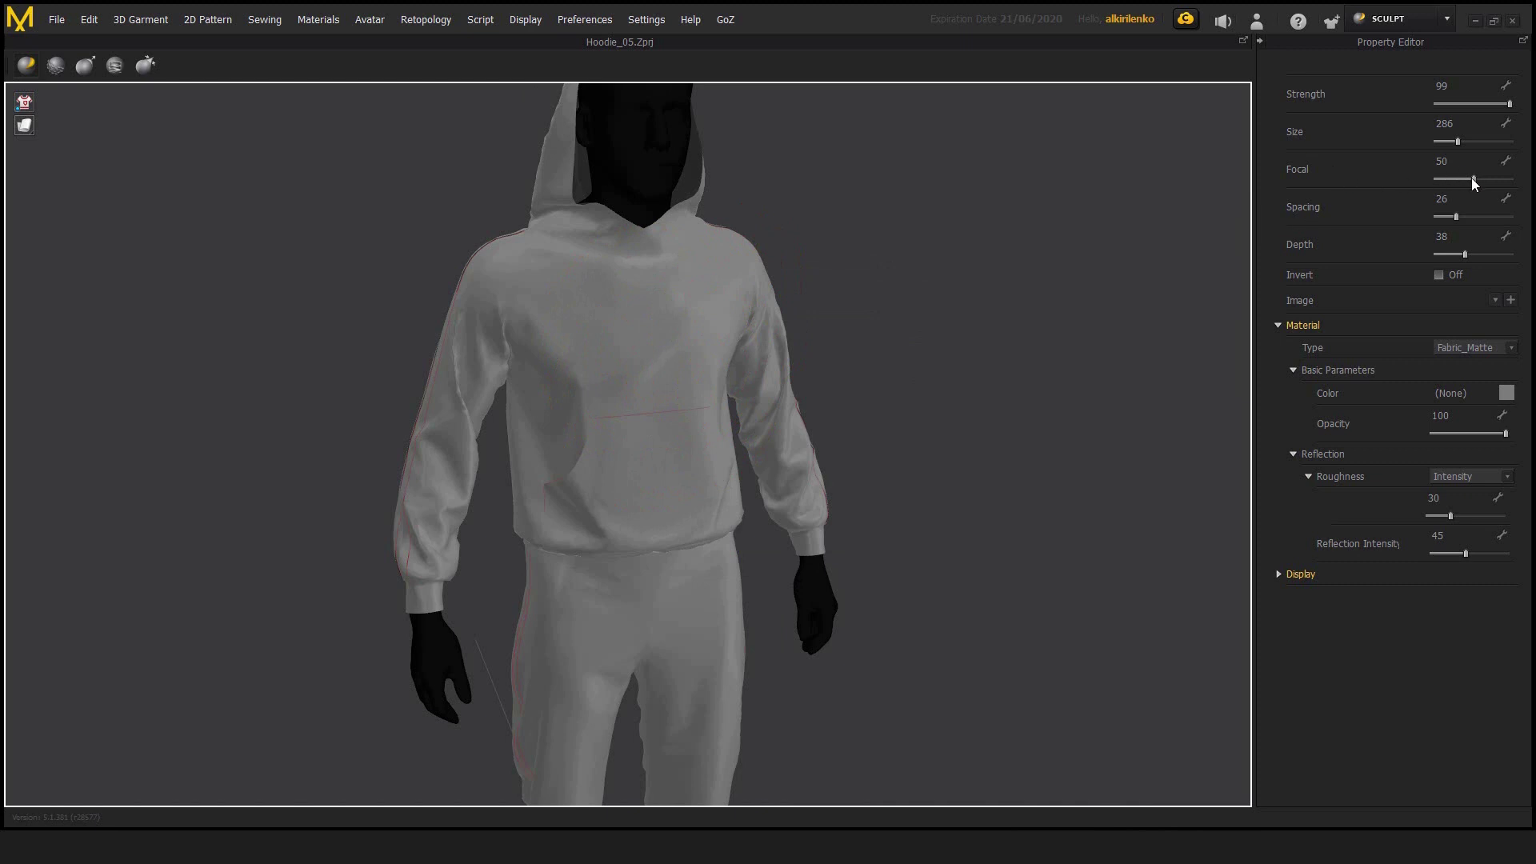
left_click_drag(1472, 178, 1451, 179)
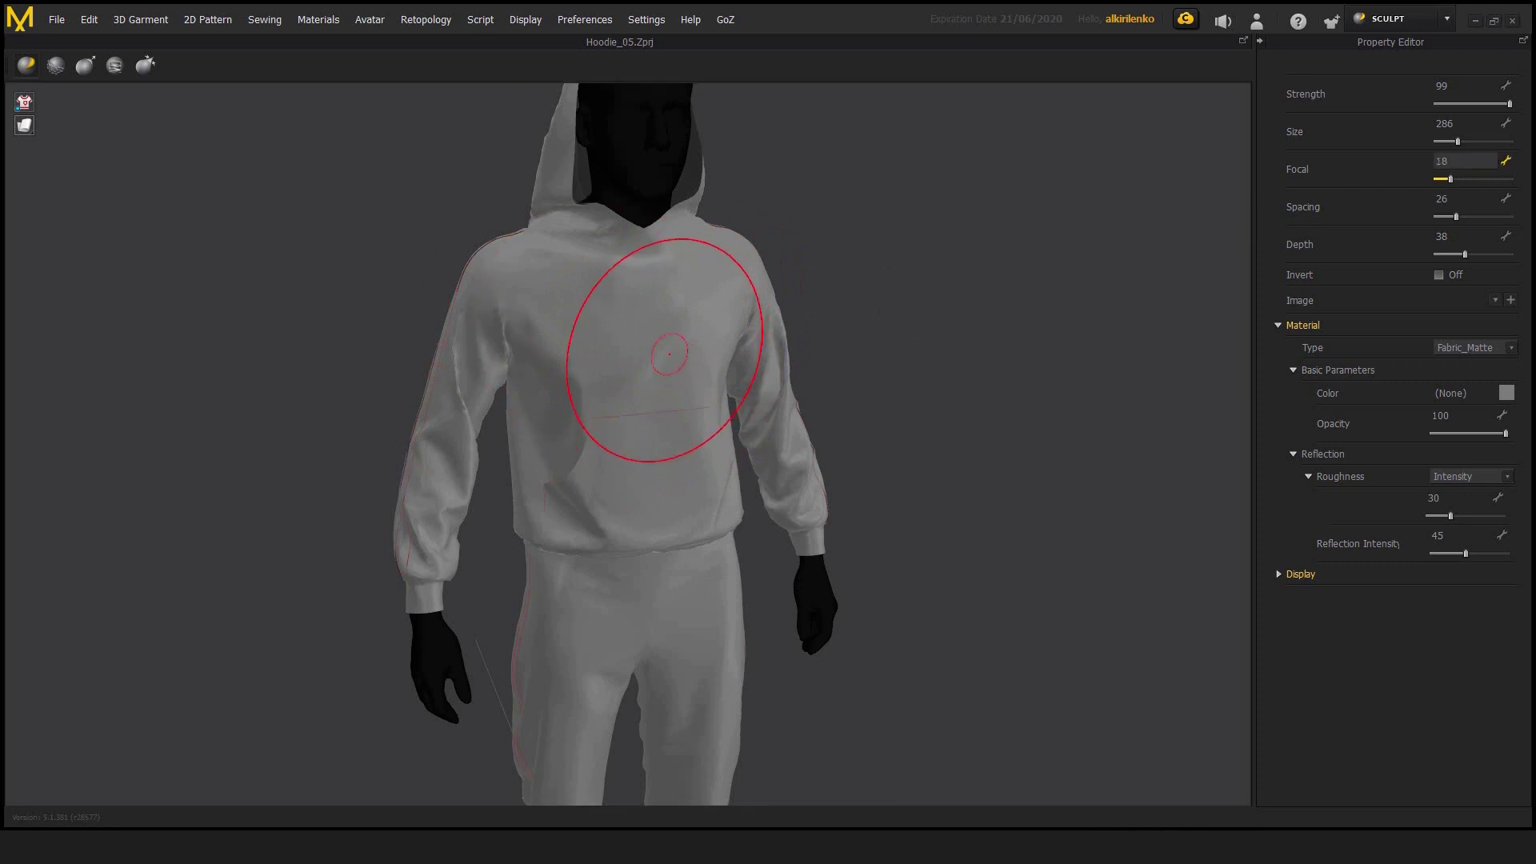
Sculpt folds across the hoodie's upper chest with the brush at size 220 and depth 44.
scroll(632, 356, "up", 2)
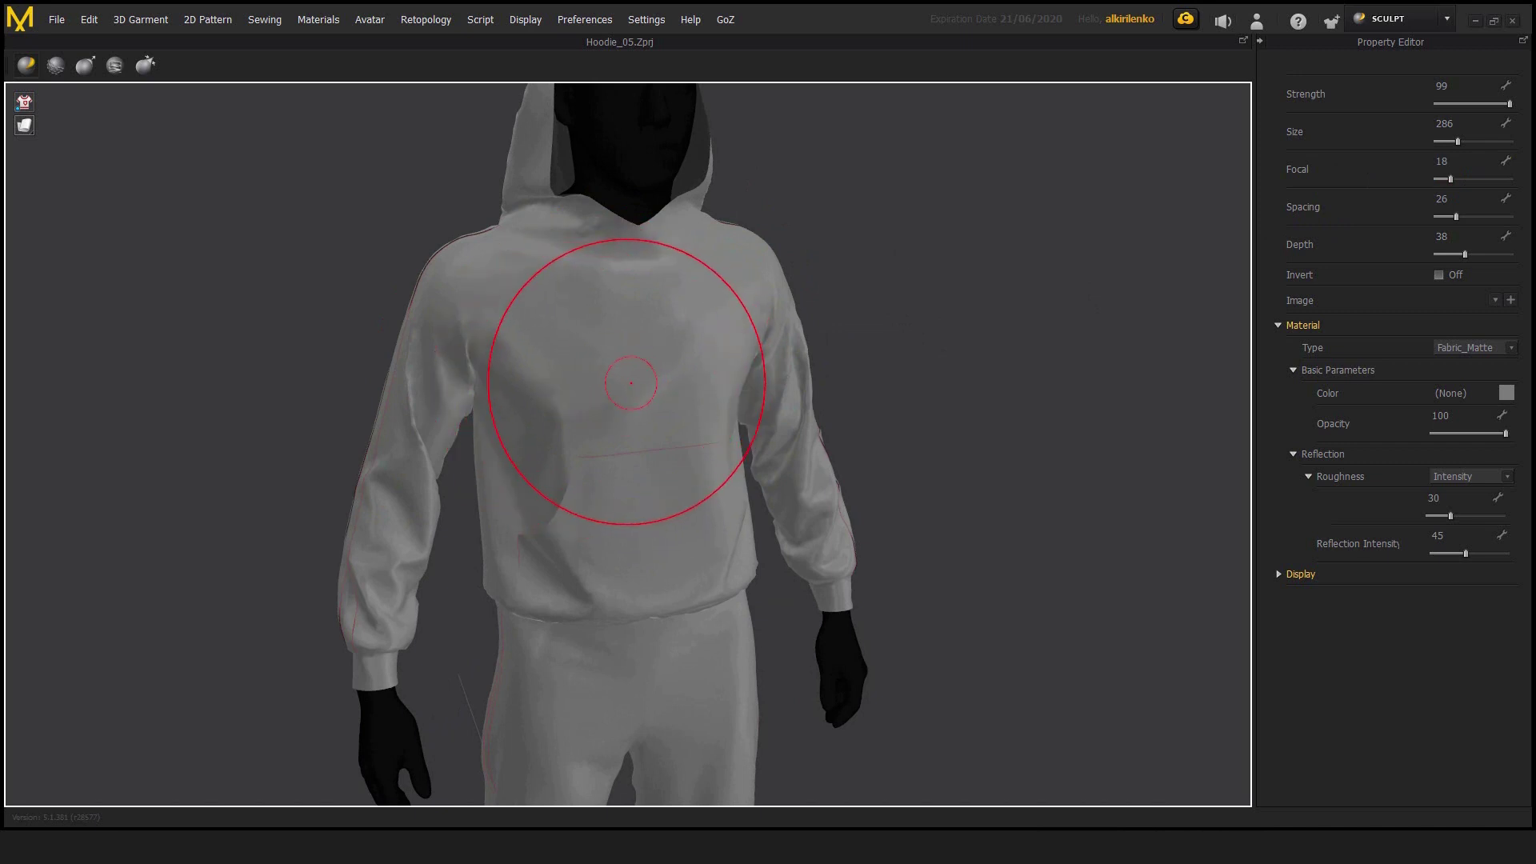
key("bracketleft")
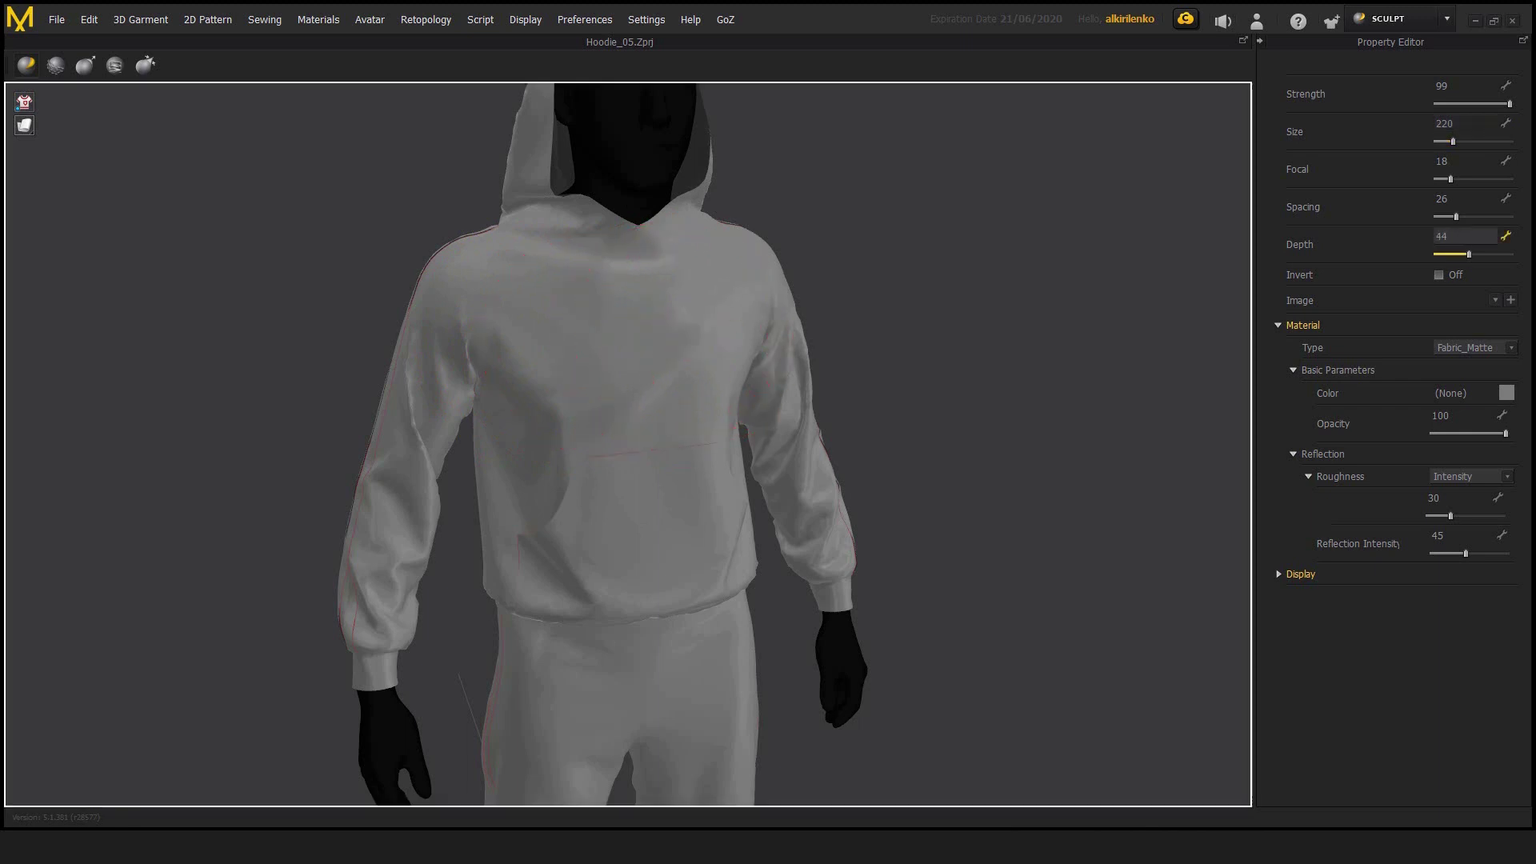
mouse_move(646, 336)
right_mouse_down()
mouse_move(880, 339)
mouse_move(864, 336)
right_mouse_up()
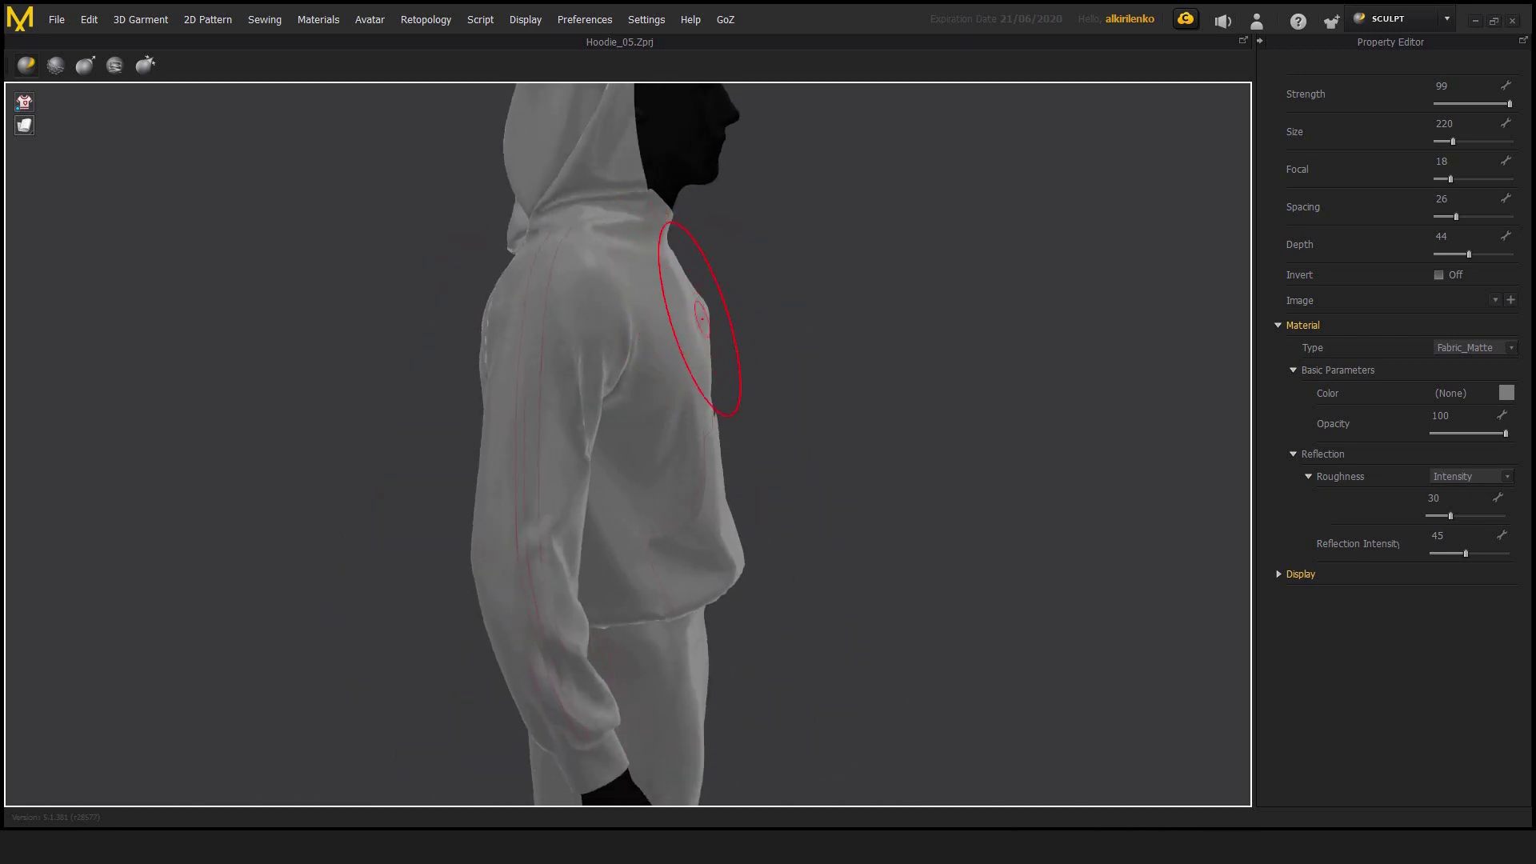
right_click_drag(768, 388, 616, 400)
scroll(620, 400, "down", 2)
scroll(624, 400, "up", 2)
middle_click_drag(624, 401, 568, 403)
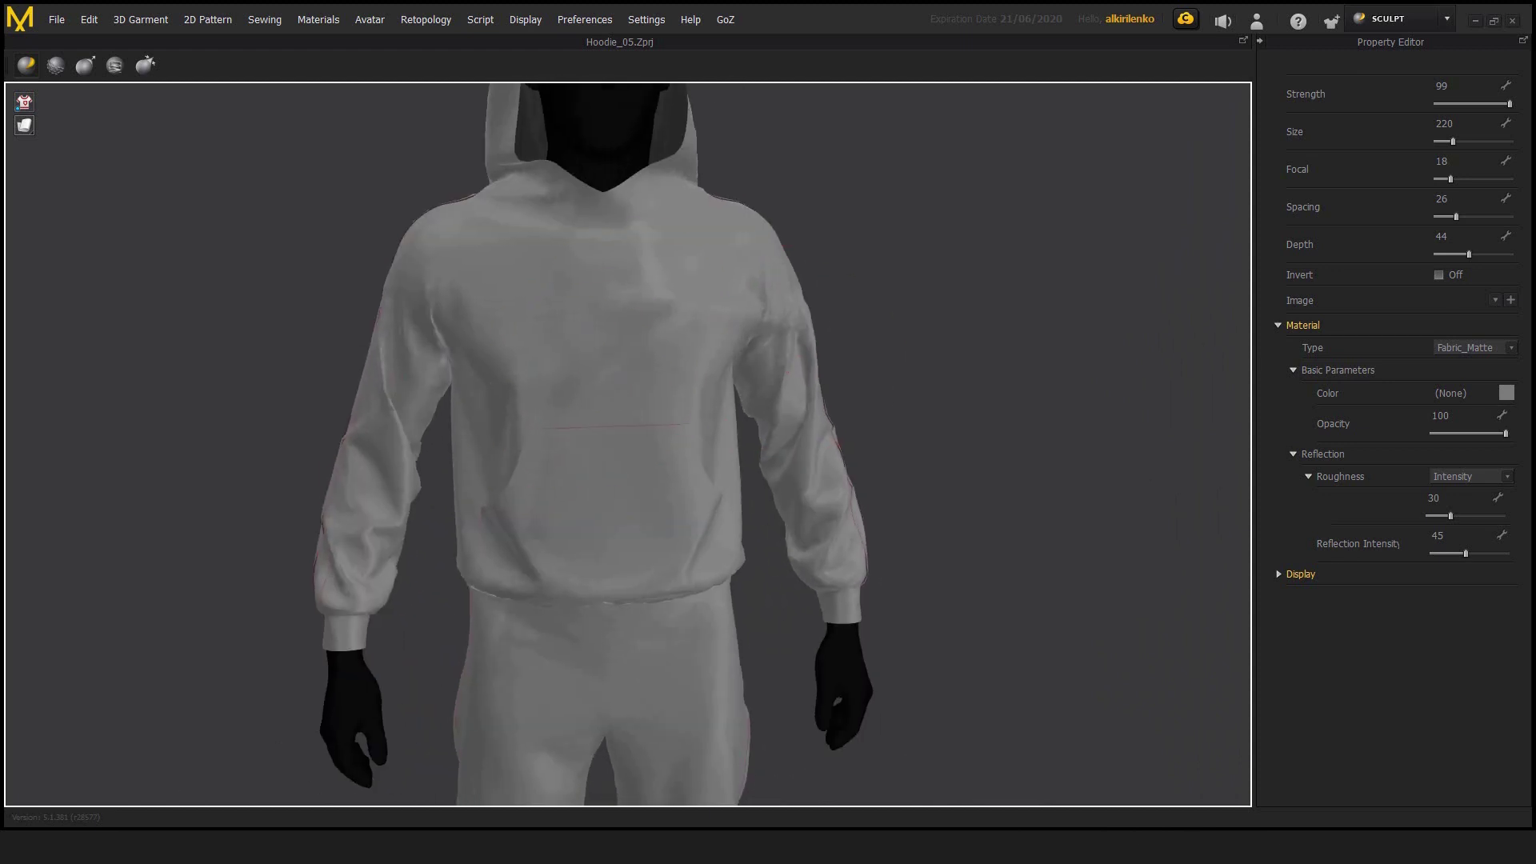
Activate the third sculpt brush and expand its display options.
scroll(624, 320, "down", 4)
left_click(85, 65)
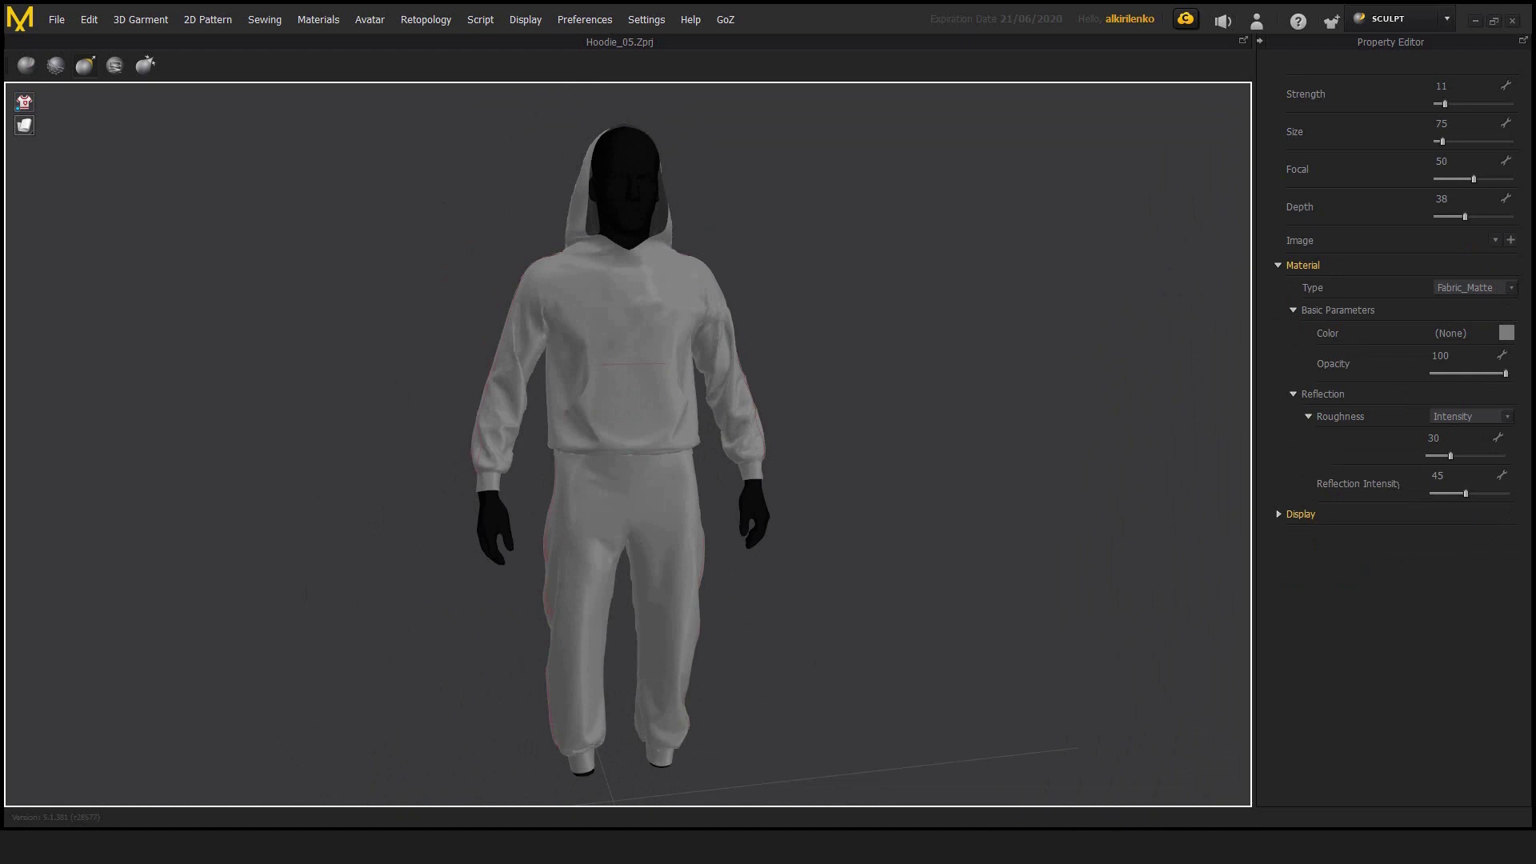
left_click(1278, 515)
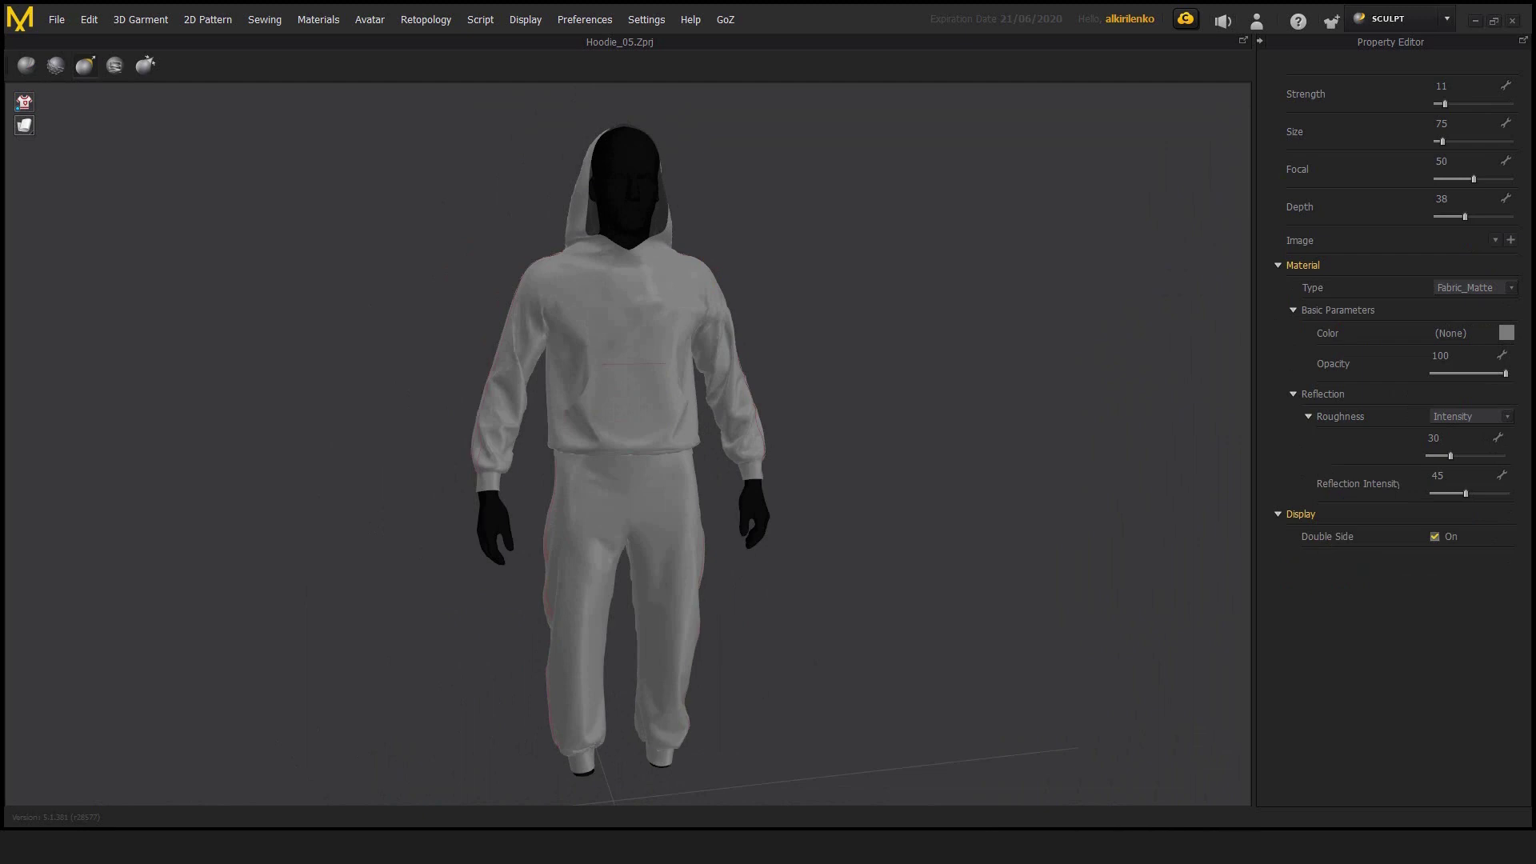
Turn off double-sided display, inspect the inside of the hood, and turn the option back on.
middle_click_drag(712, 209, 715, 437)
scroll(715, 437, "up", 5)
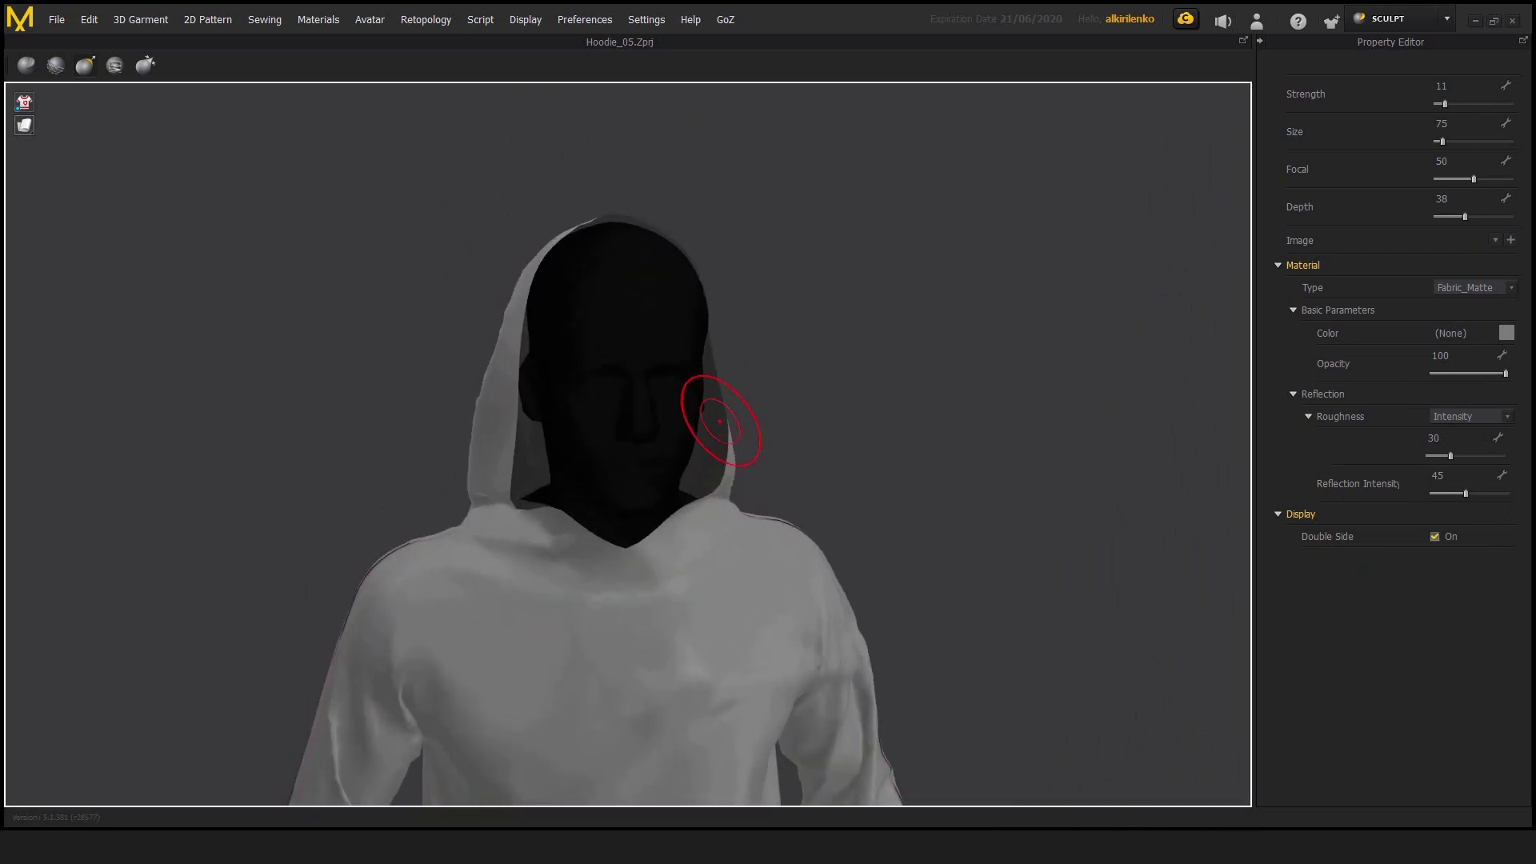
left_click(1435, 536)
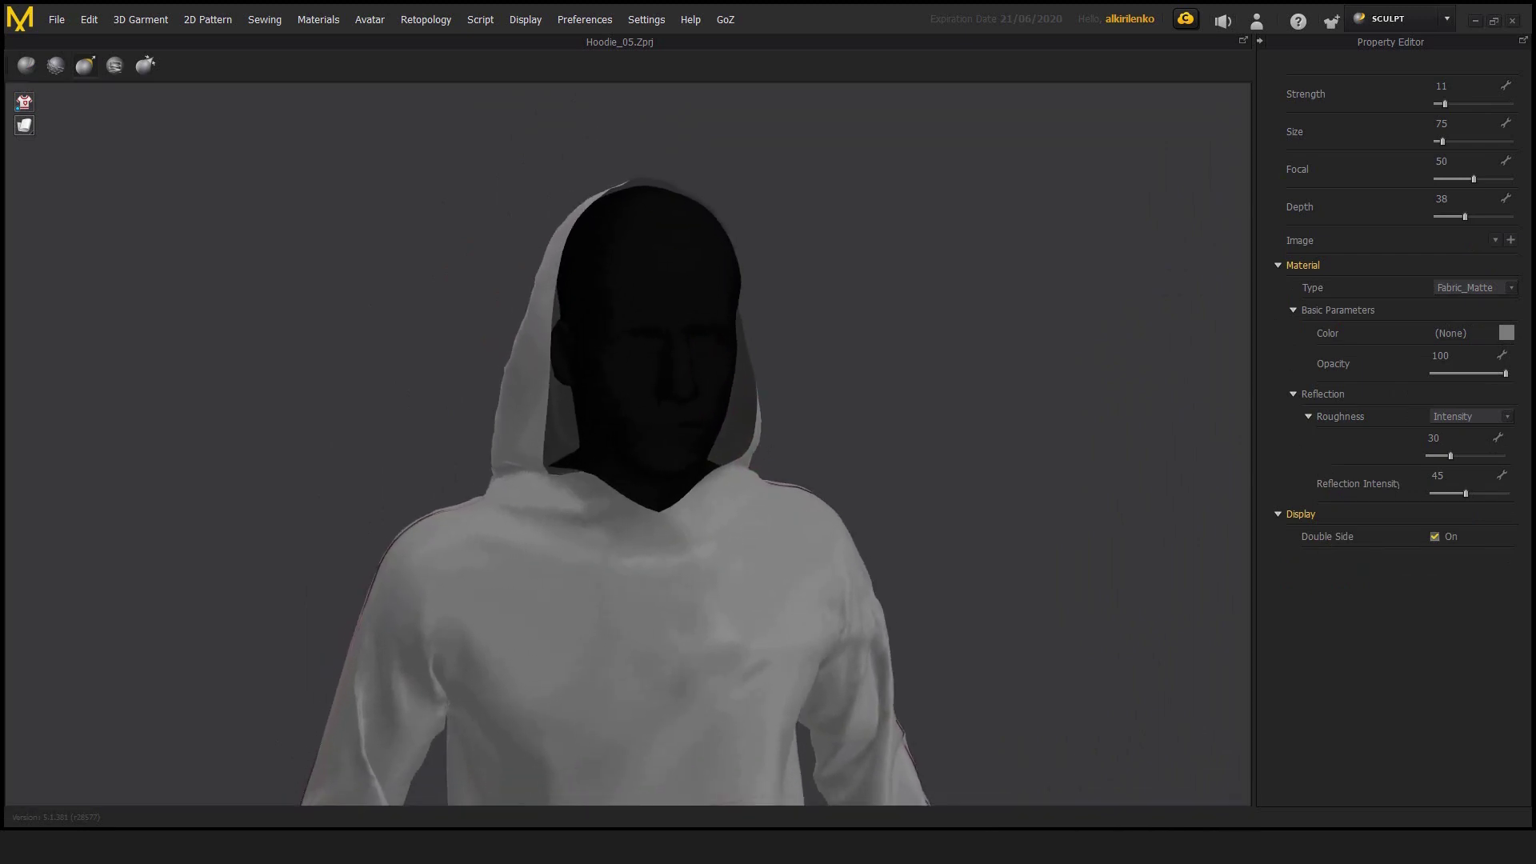
right_click_drag(896, 480, 744, 480)
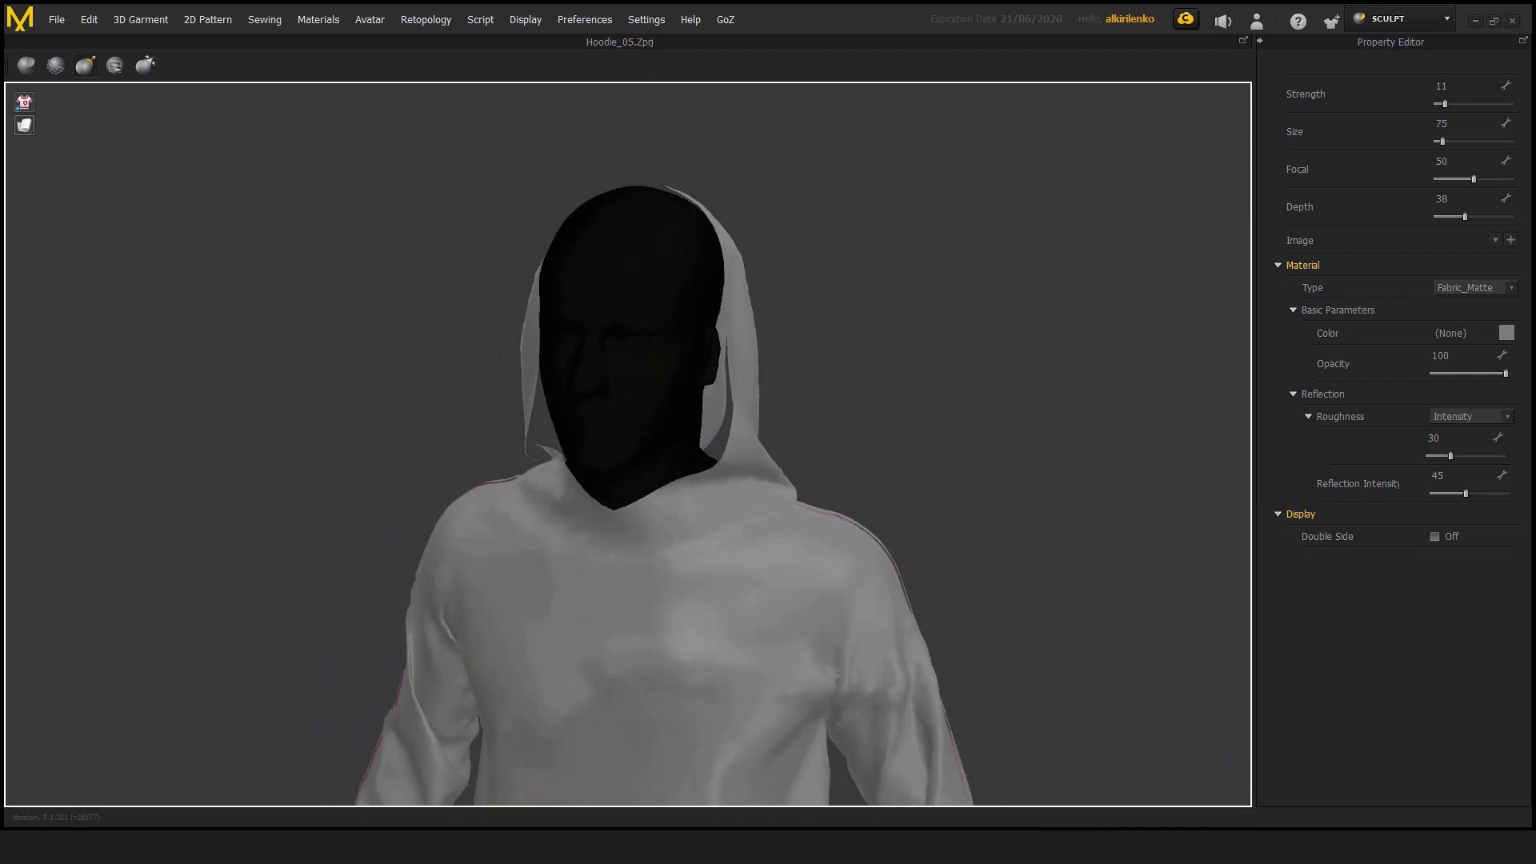
left_click(1434, 536)
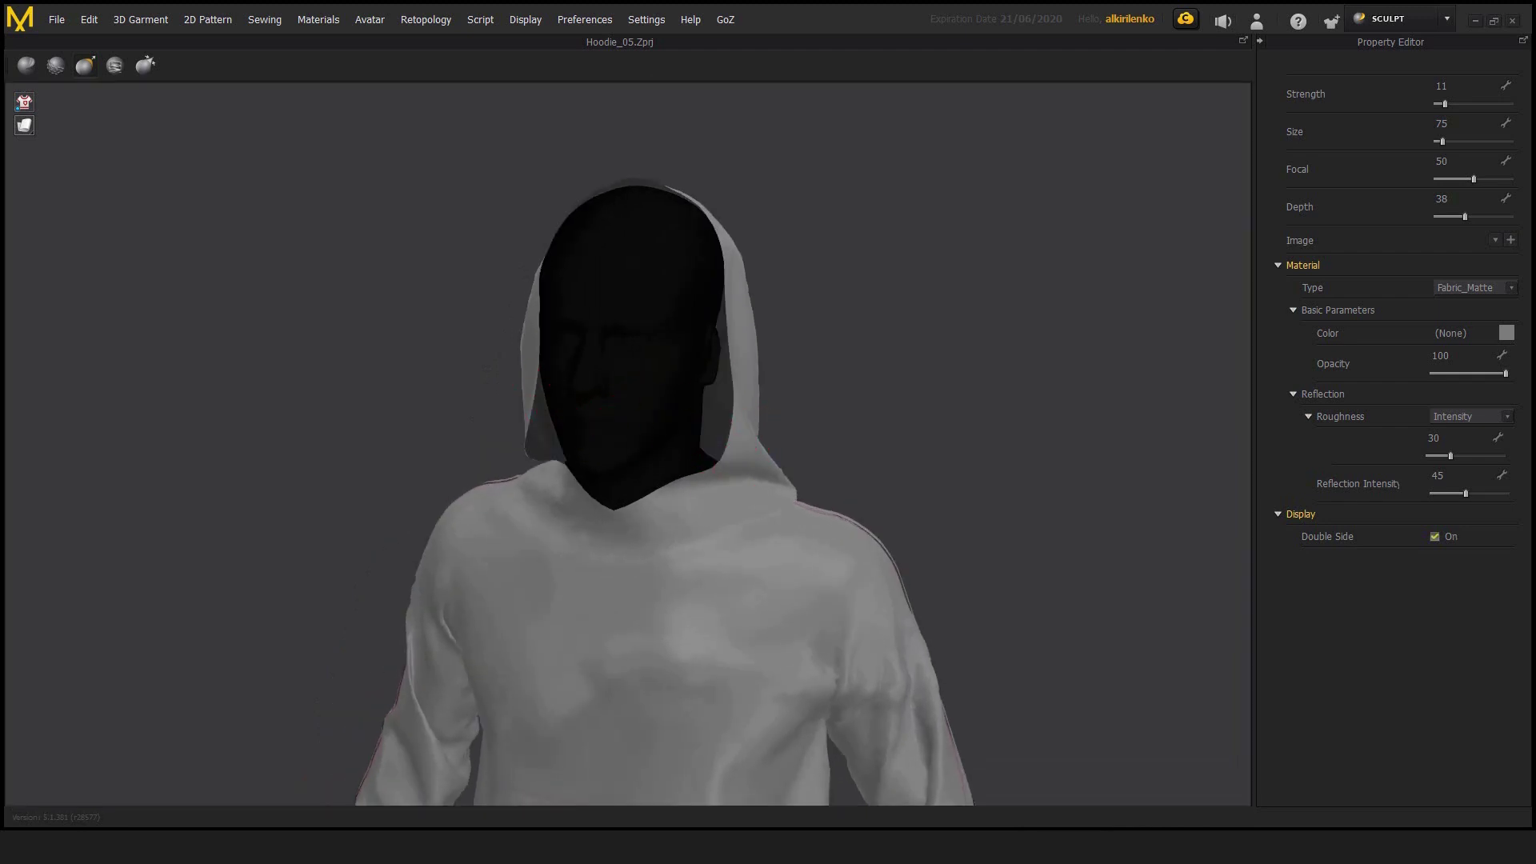
scroll(640, 360, "down", 8)
middle_click_drag(640, 360, 638, 291)
right_click_drag(637, 291, 697, 290)
middle_click_drag(698, 291, 700, 280)
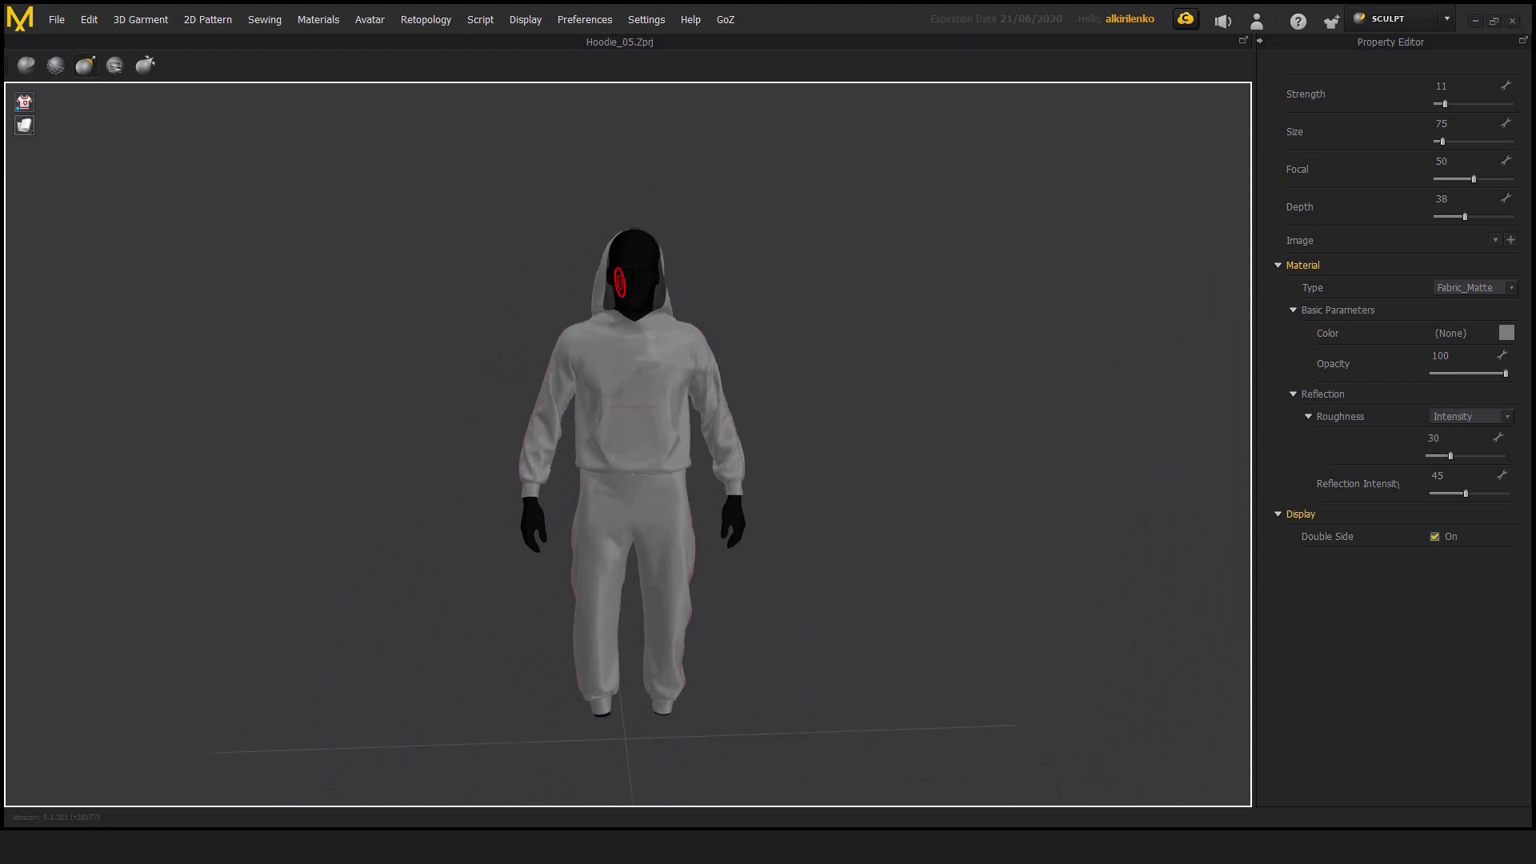
scroll(620, 281, "up", 3)
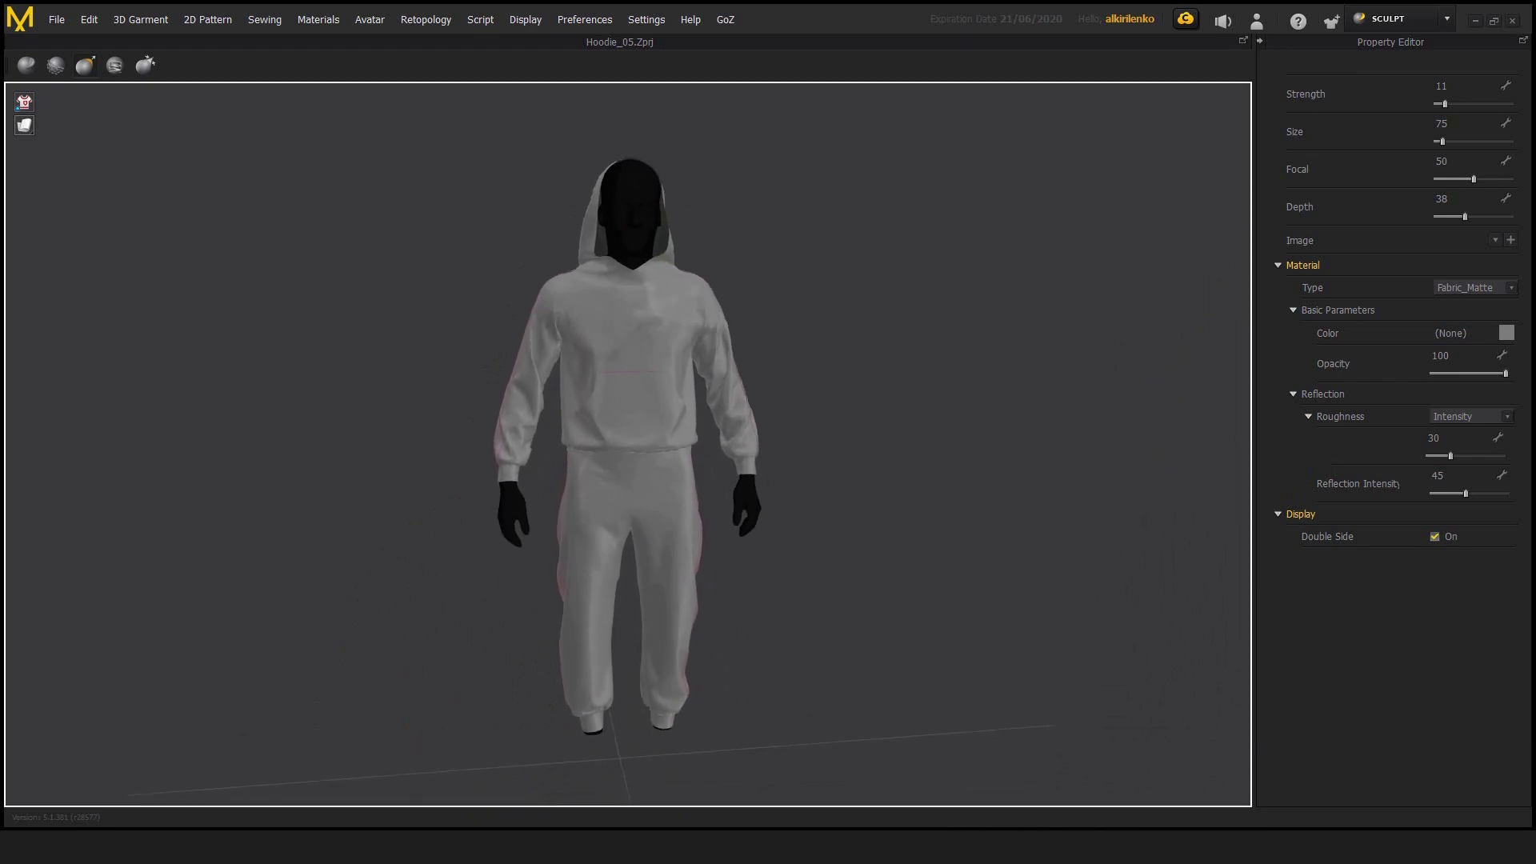
scroll(616, 592, "up", 2)
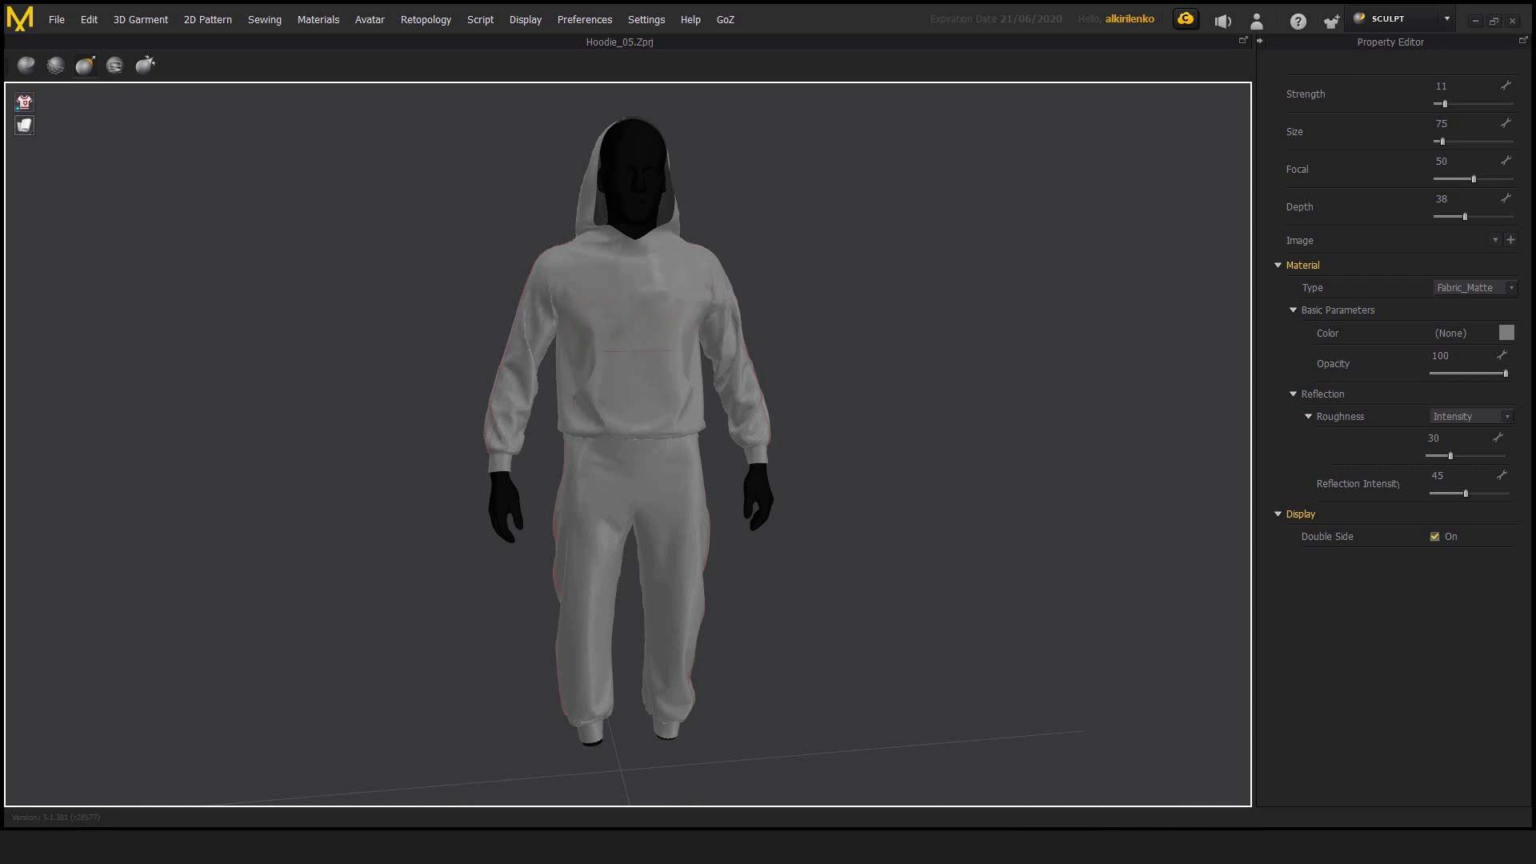
scroll(664, 308, "up", 3)
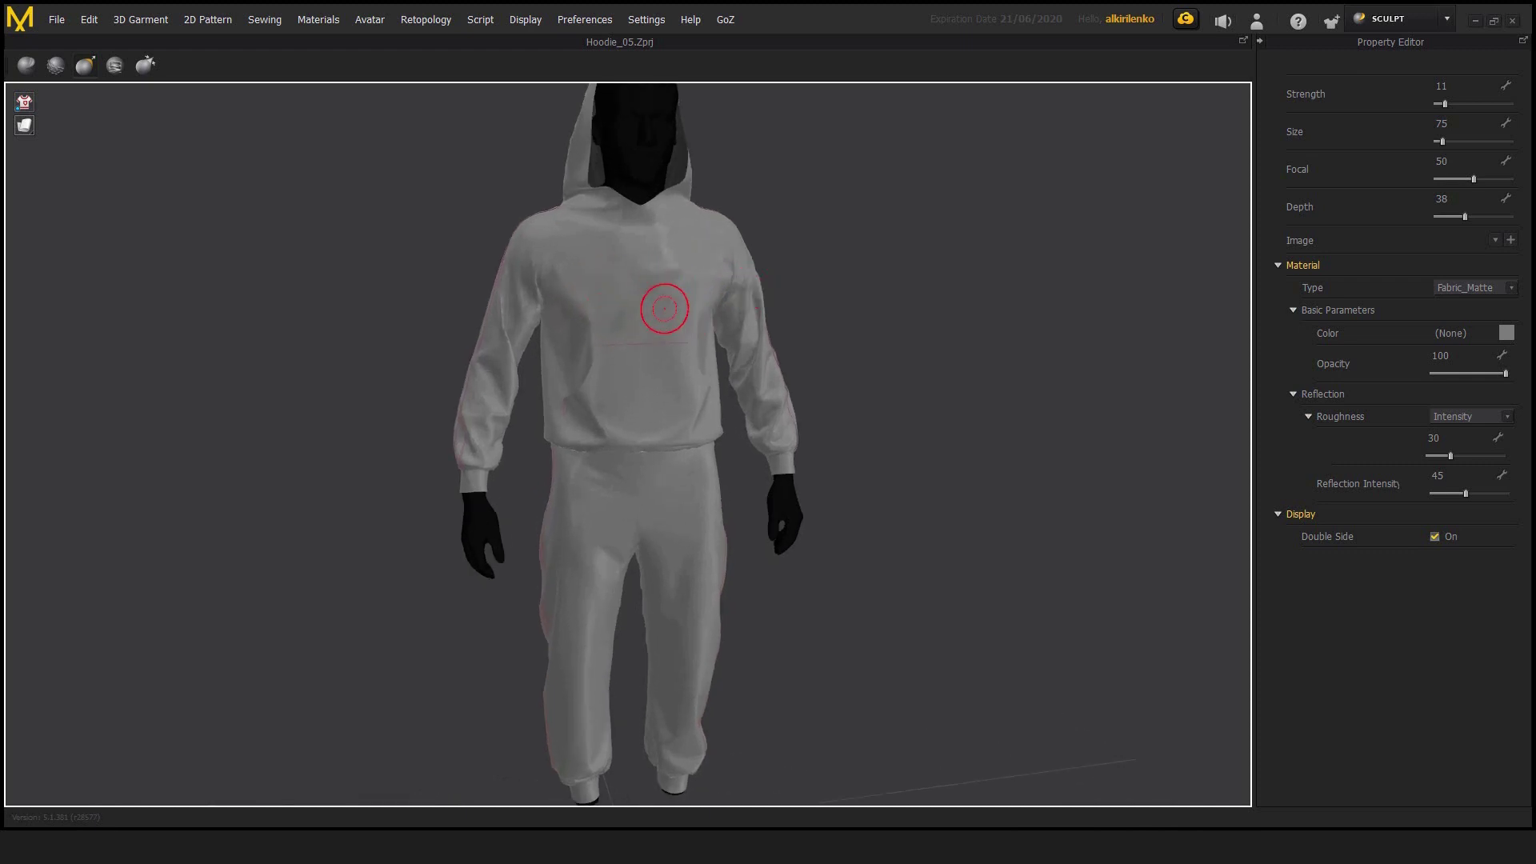
scroll(664, 308, "down", 3)
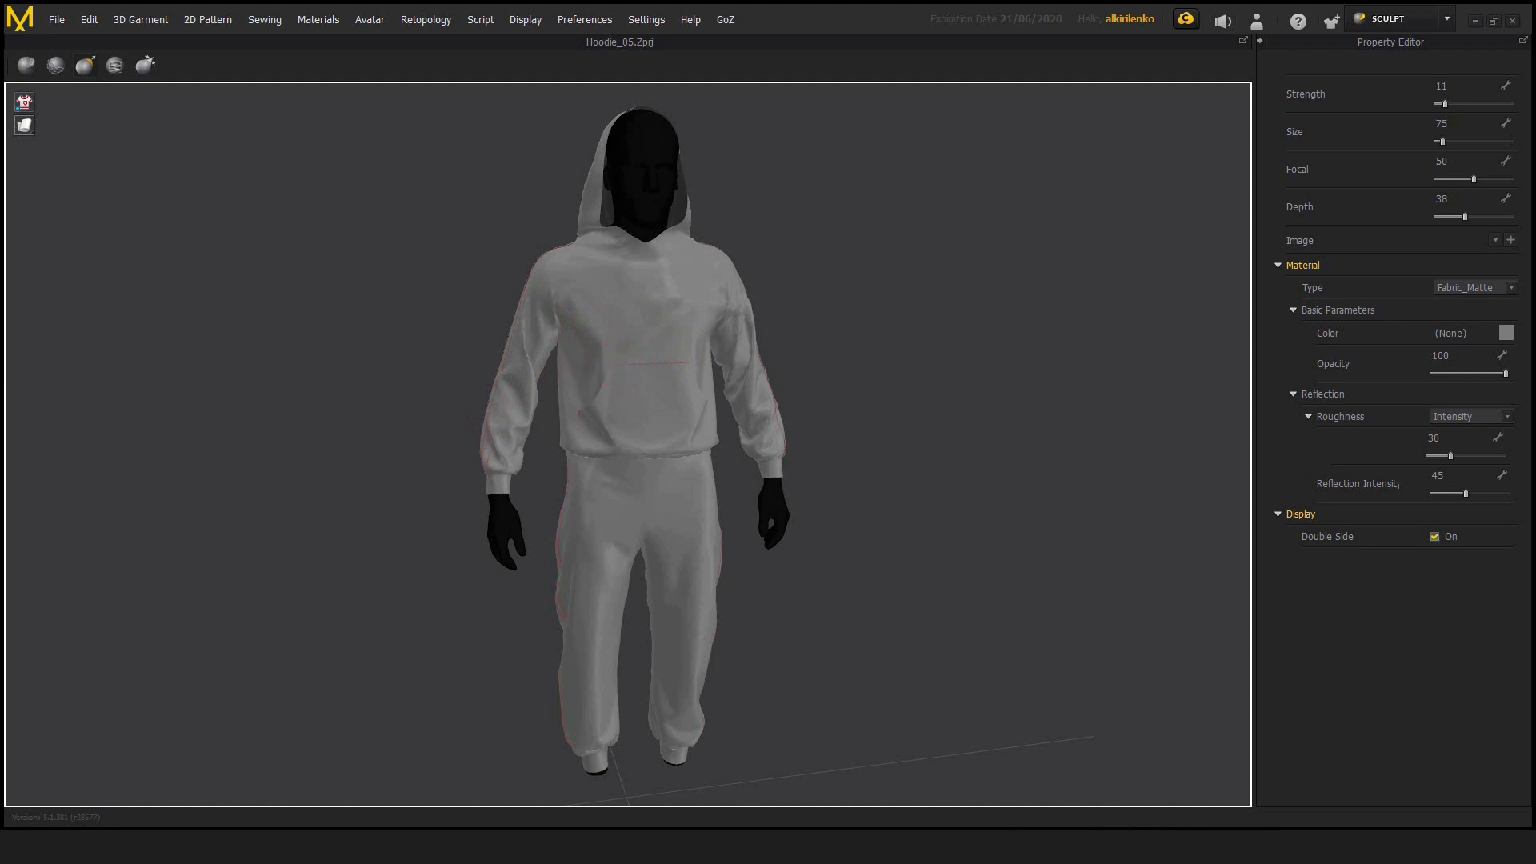
Activate the fourth sculpt brush and review its available stamp images without changing the selected one, with the garment's back in view.
left_click(115, 65)
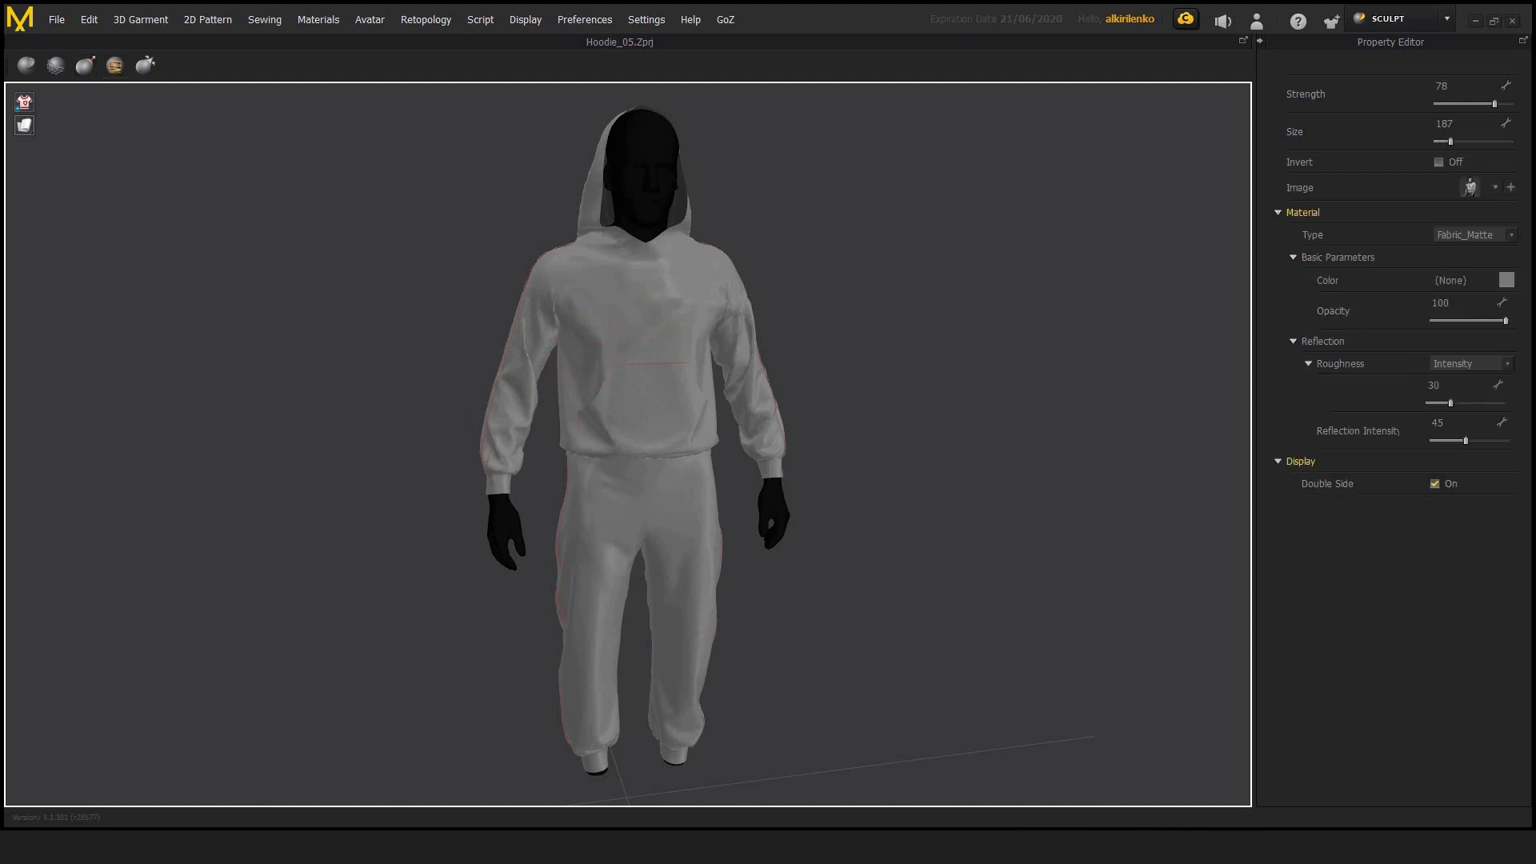
right_click_drag(470, 421, 682, 374)
middle_click_drag(708, 359, 725, 354)
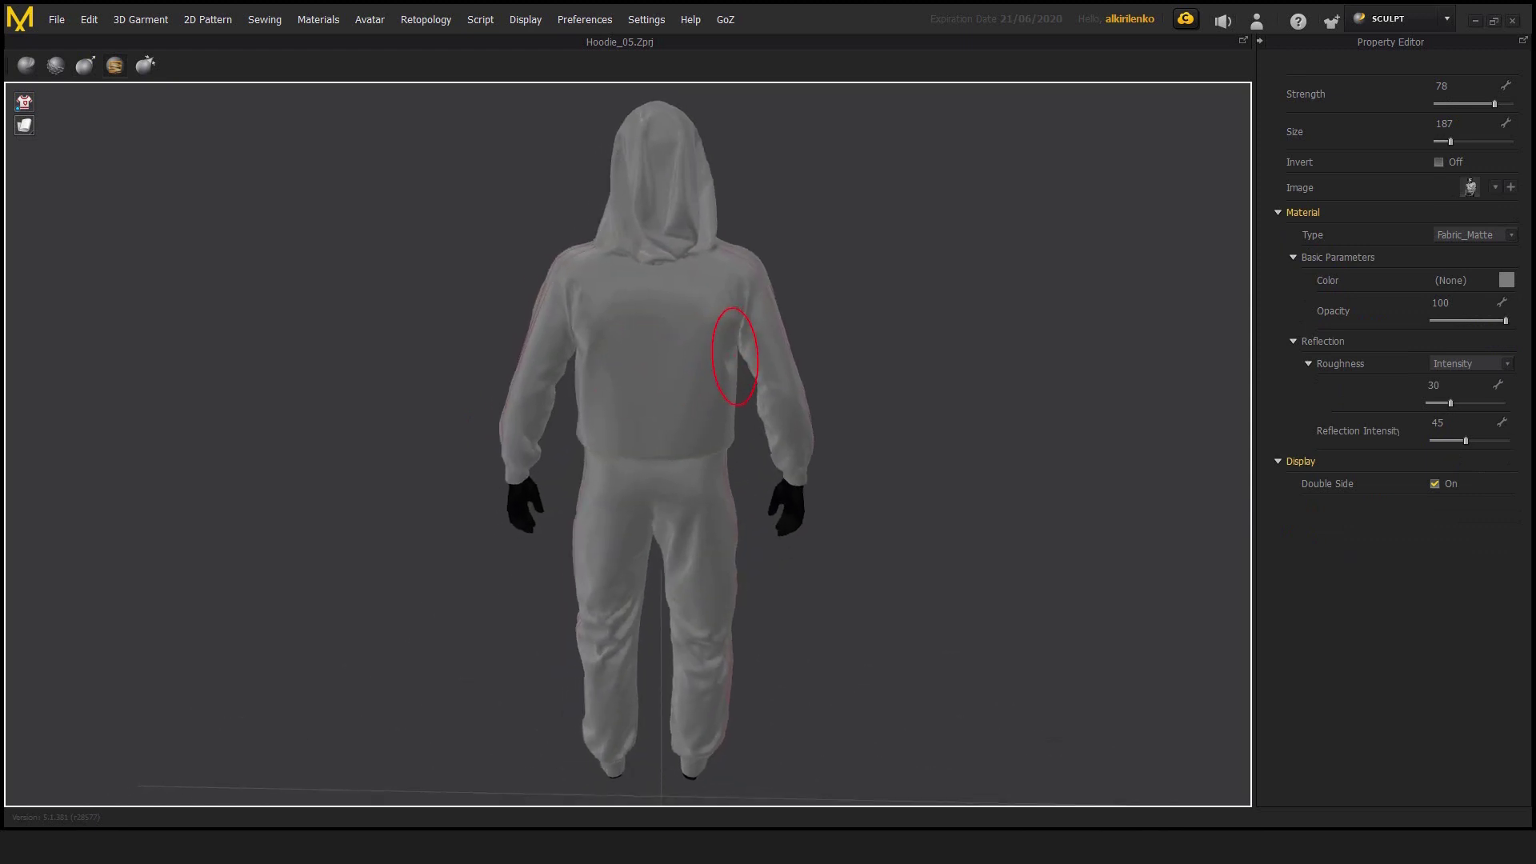
right_click_drag(737, 357, 776, 362)
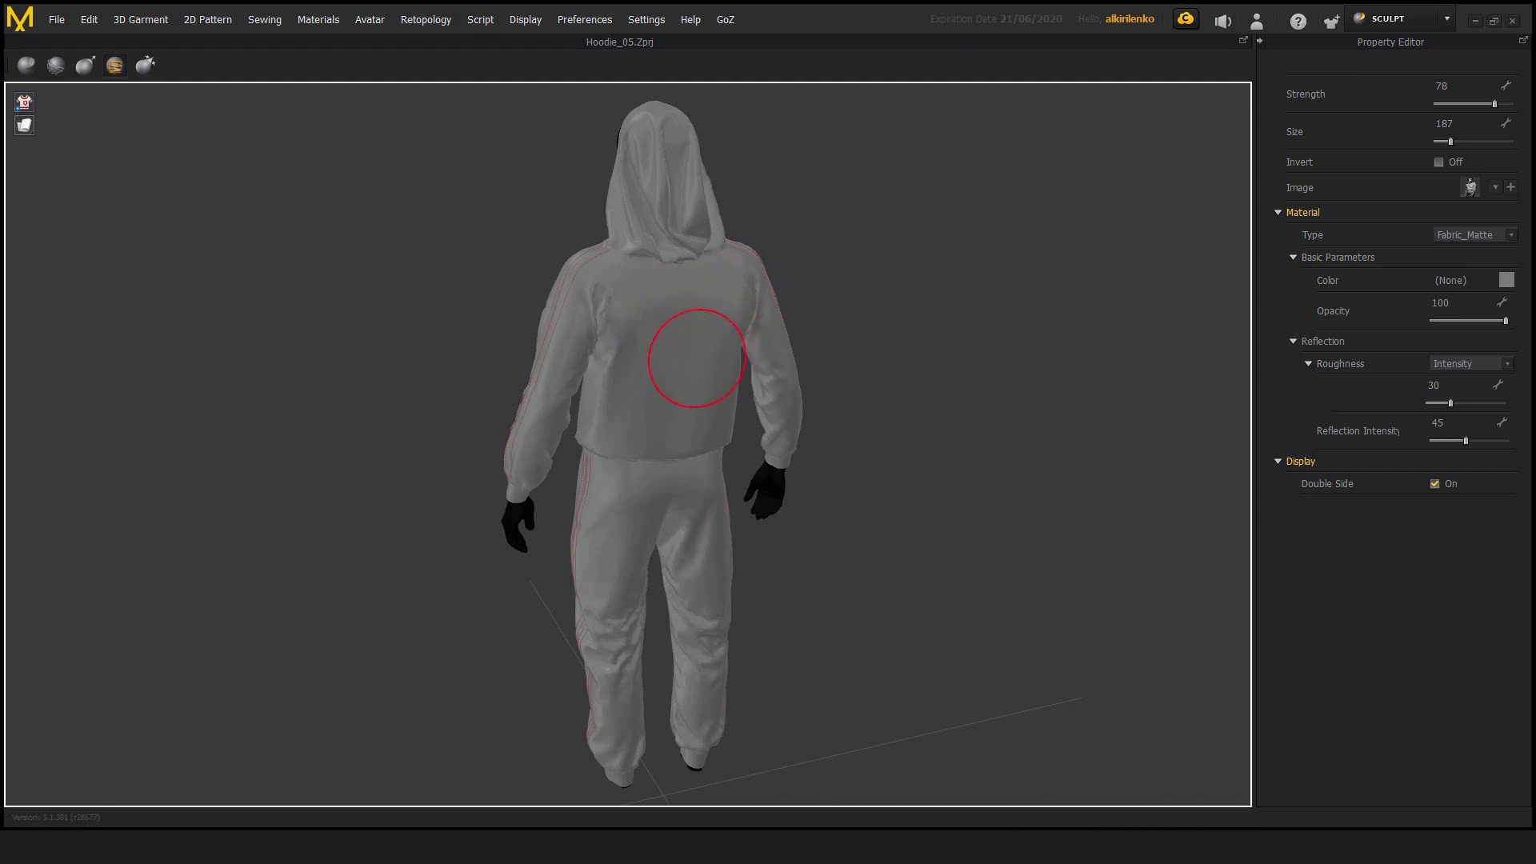
left_click(1495, 187)
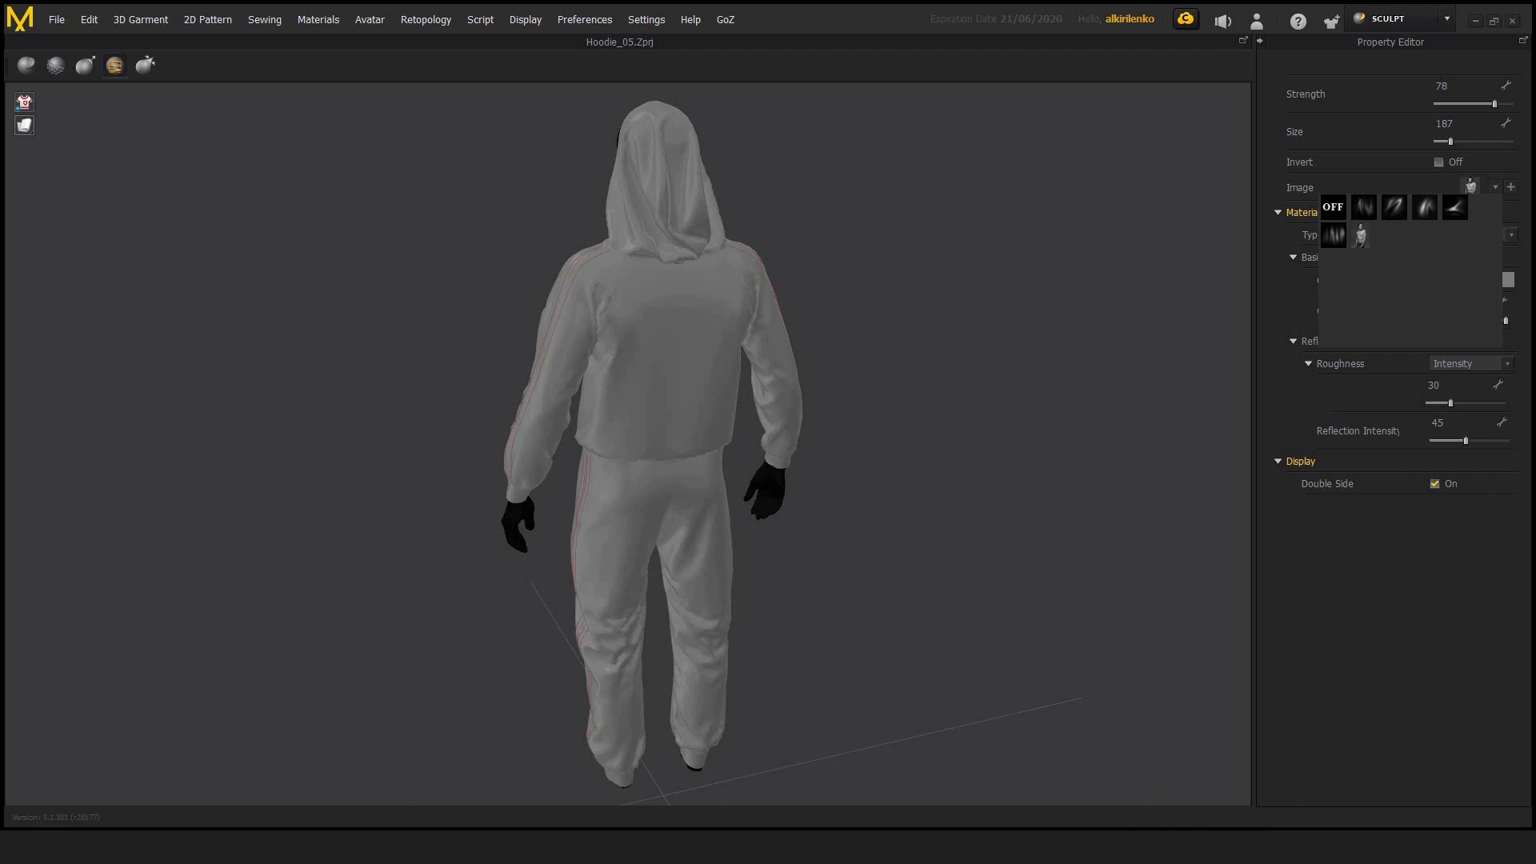
key("Escape")
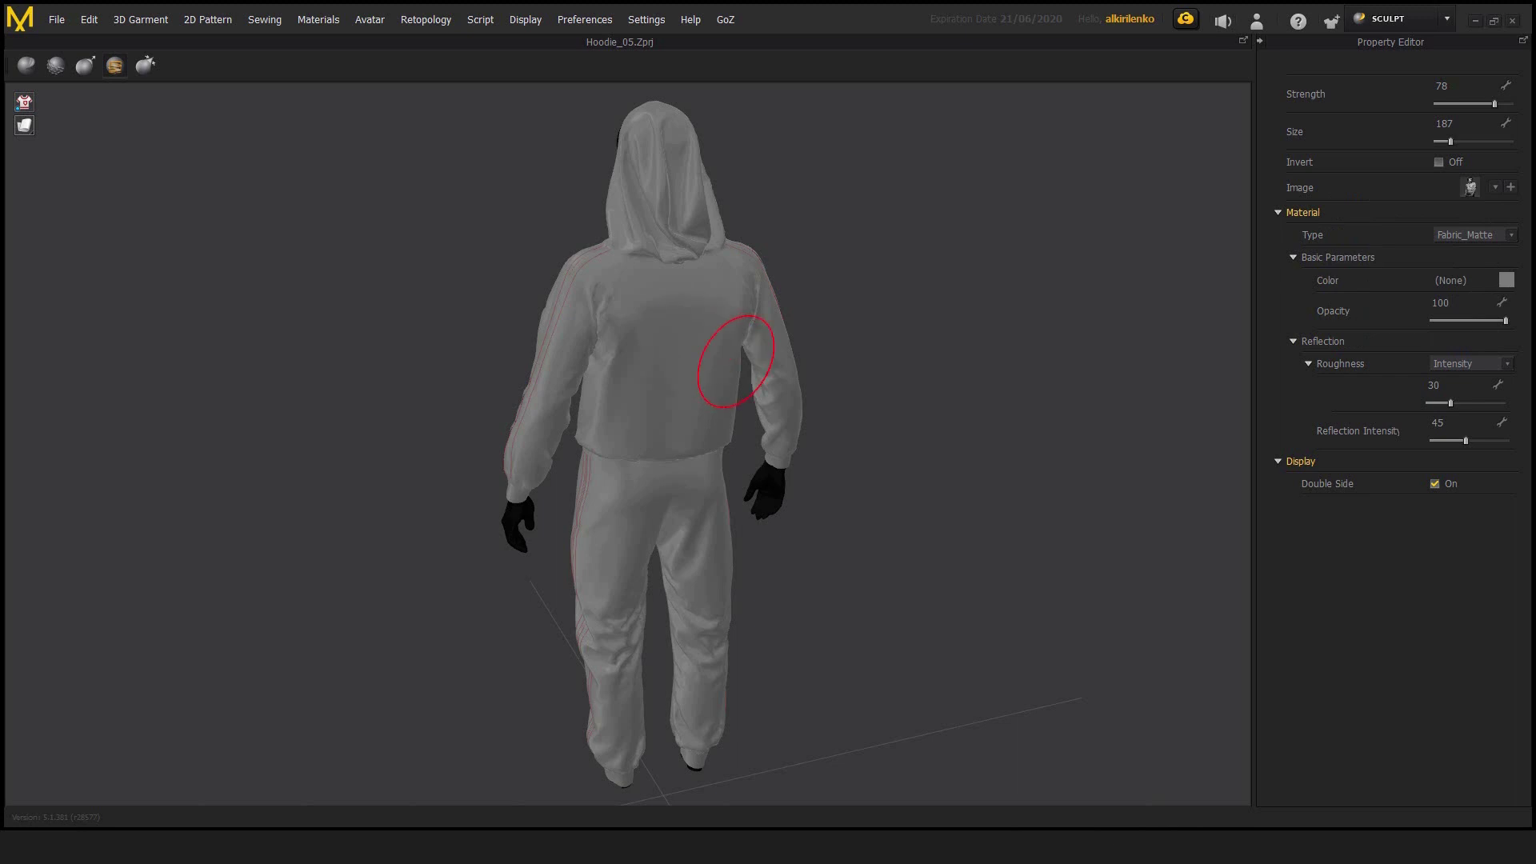
Sculpt the brush image onto the hoodie's back at strength 78 and size 187, checking the relief from several angles.
scroll(700, 300, "up", 3)
middle_click_drag(700, 300, 700, 333)
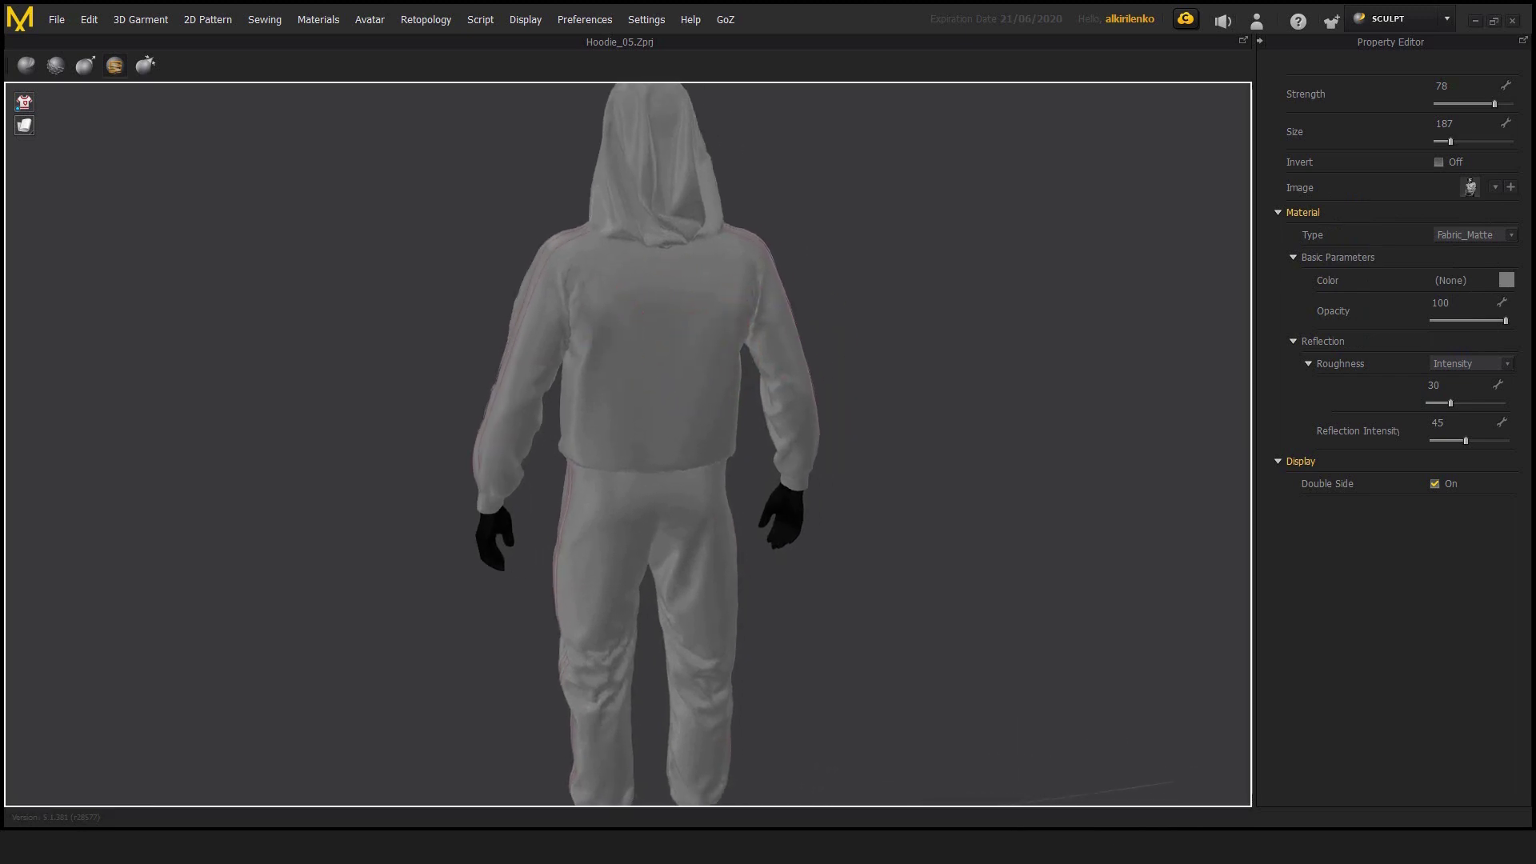
scroll(700, 333, "down", 3)
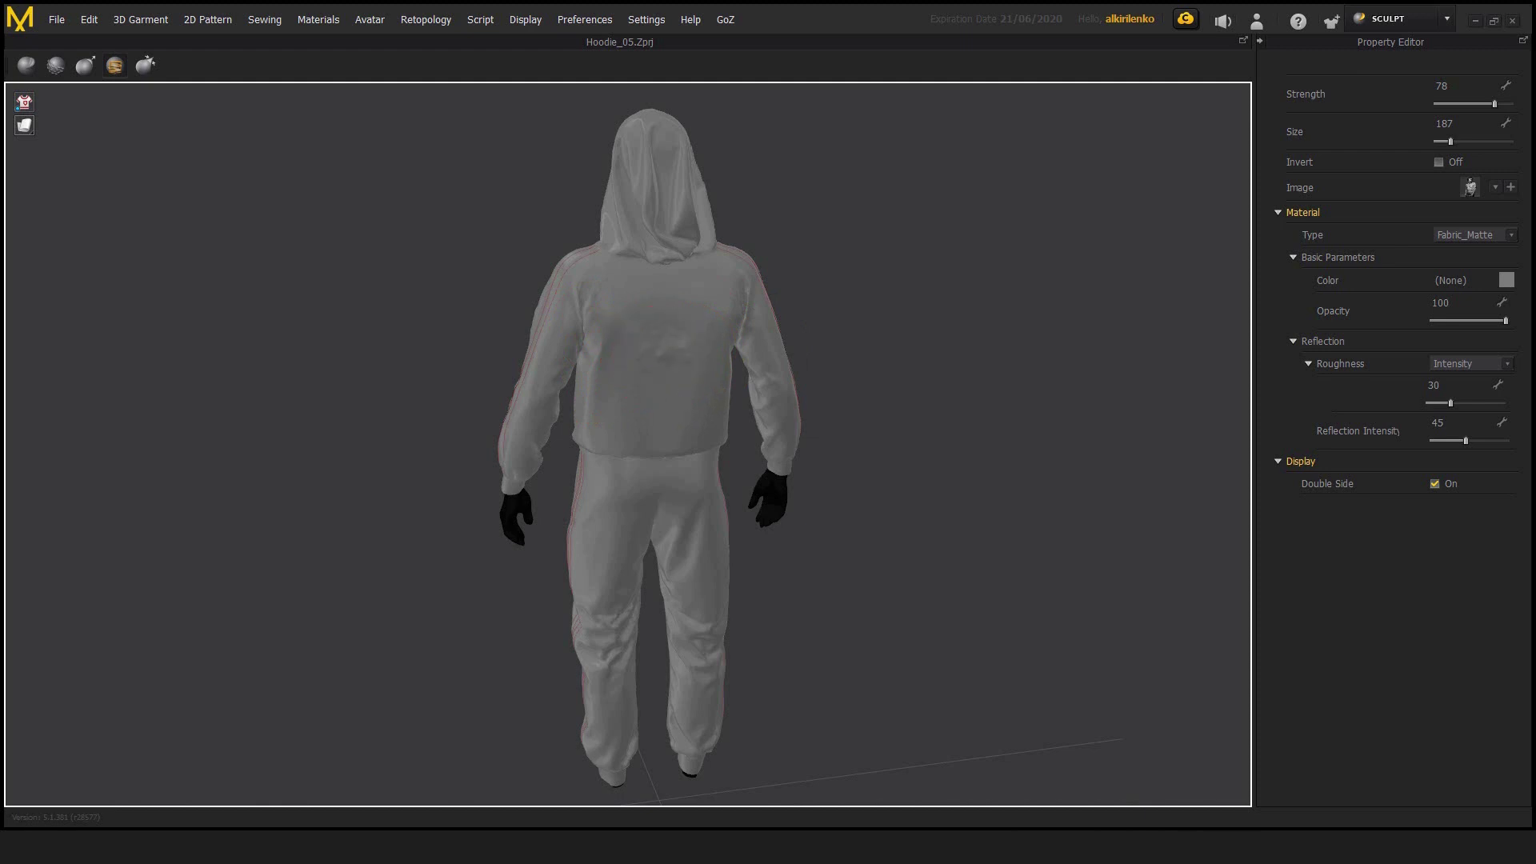
mouse_move(664, 345)
left_mouse_down()
mouse_move(755, 416)
mouse_move(707, 382)
mouse_move(721, 425)
left_mouse_up()
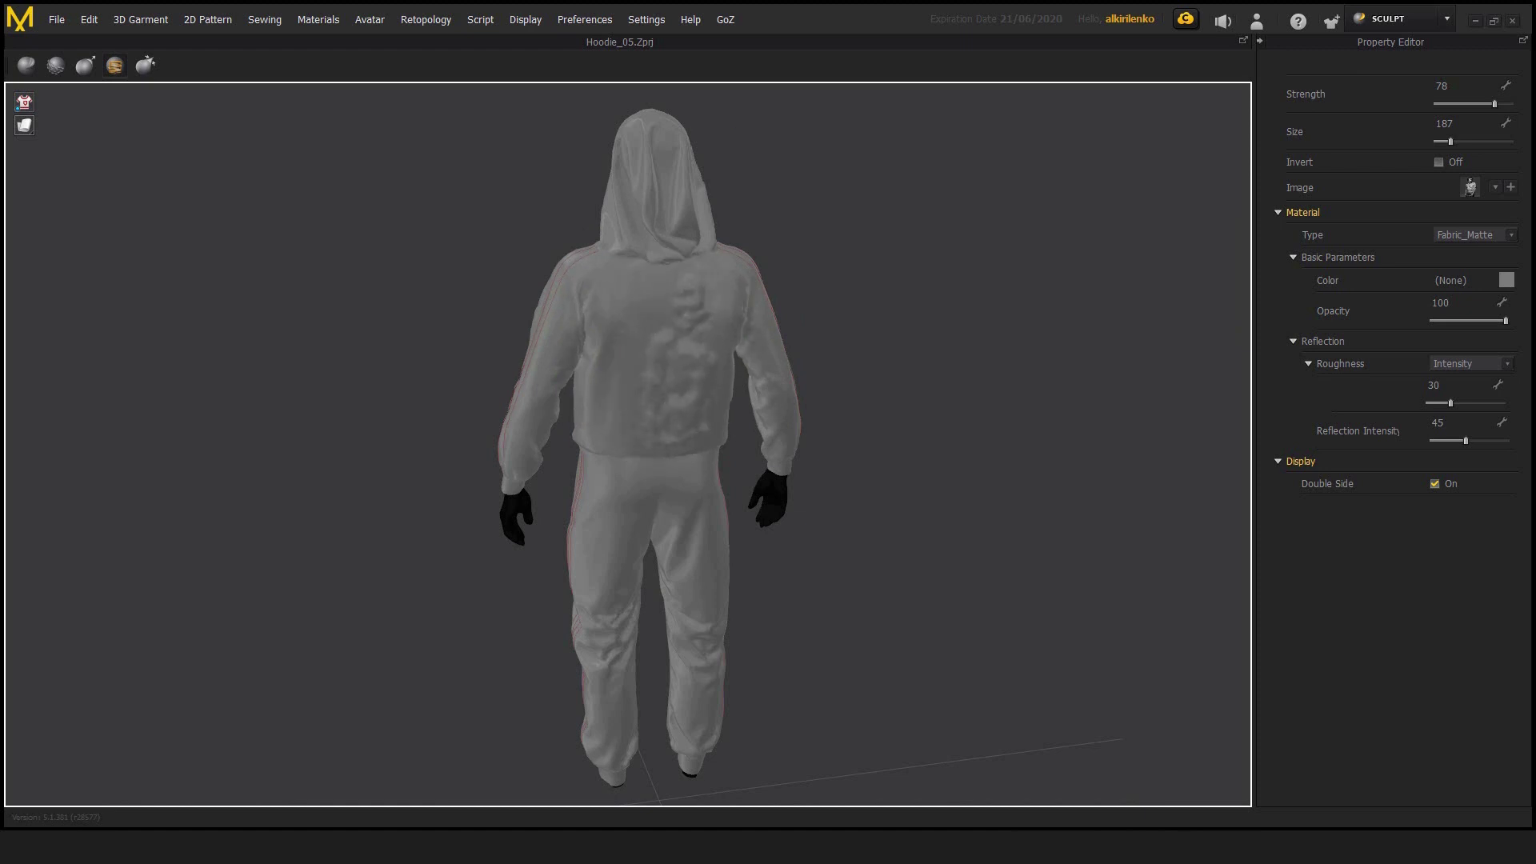
right_click_drag(808, 336, 688, 320)
scroll(693, 288, "up", 2)
left_click_drag(693, 288, 717, 330)
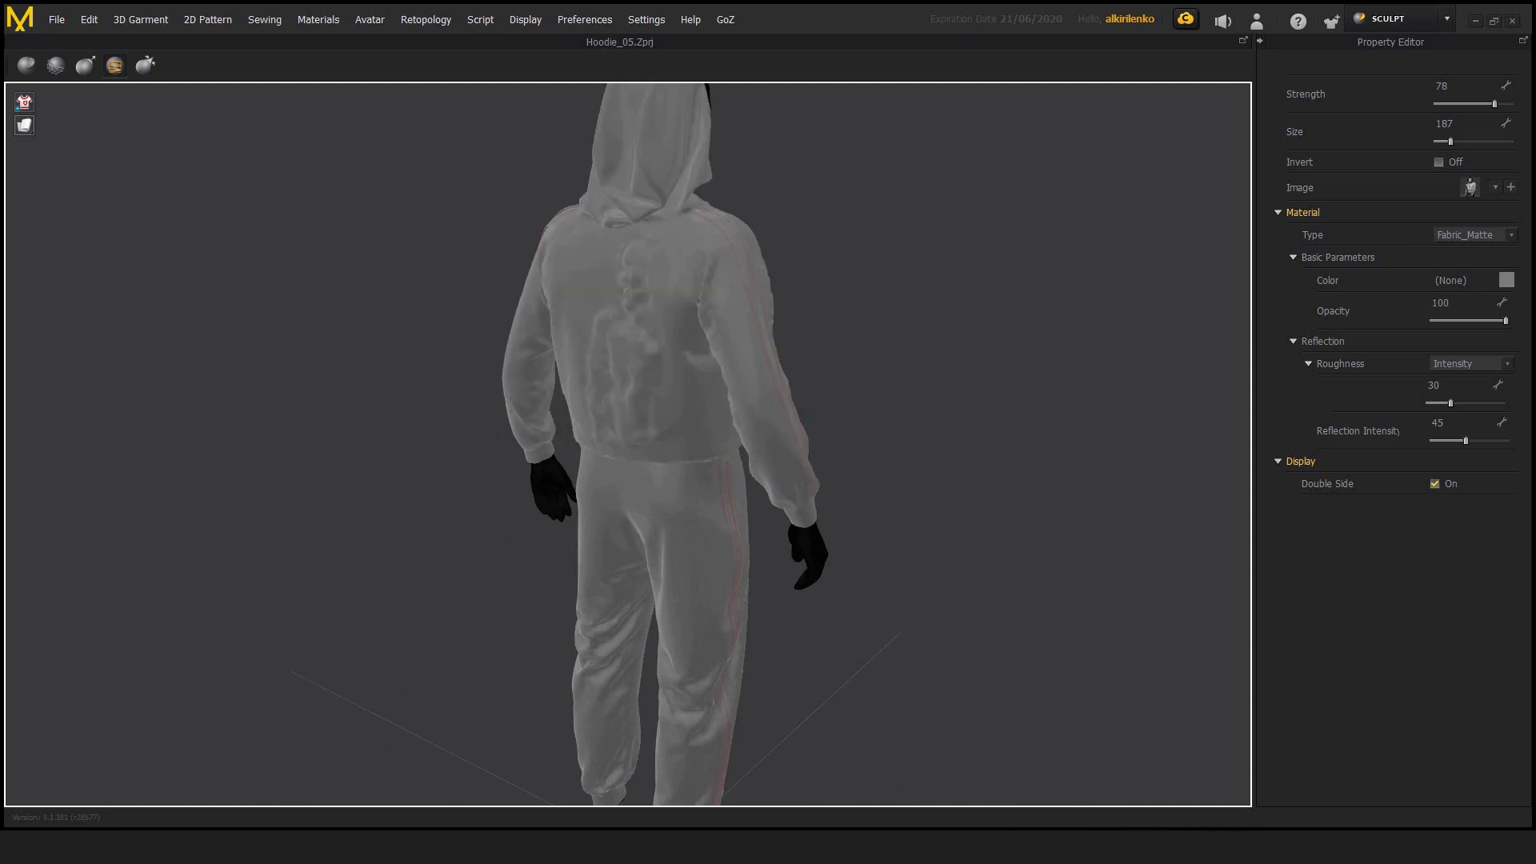
right_click_drag(686, 291, 772, 302)
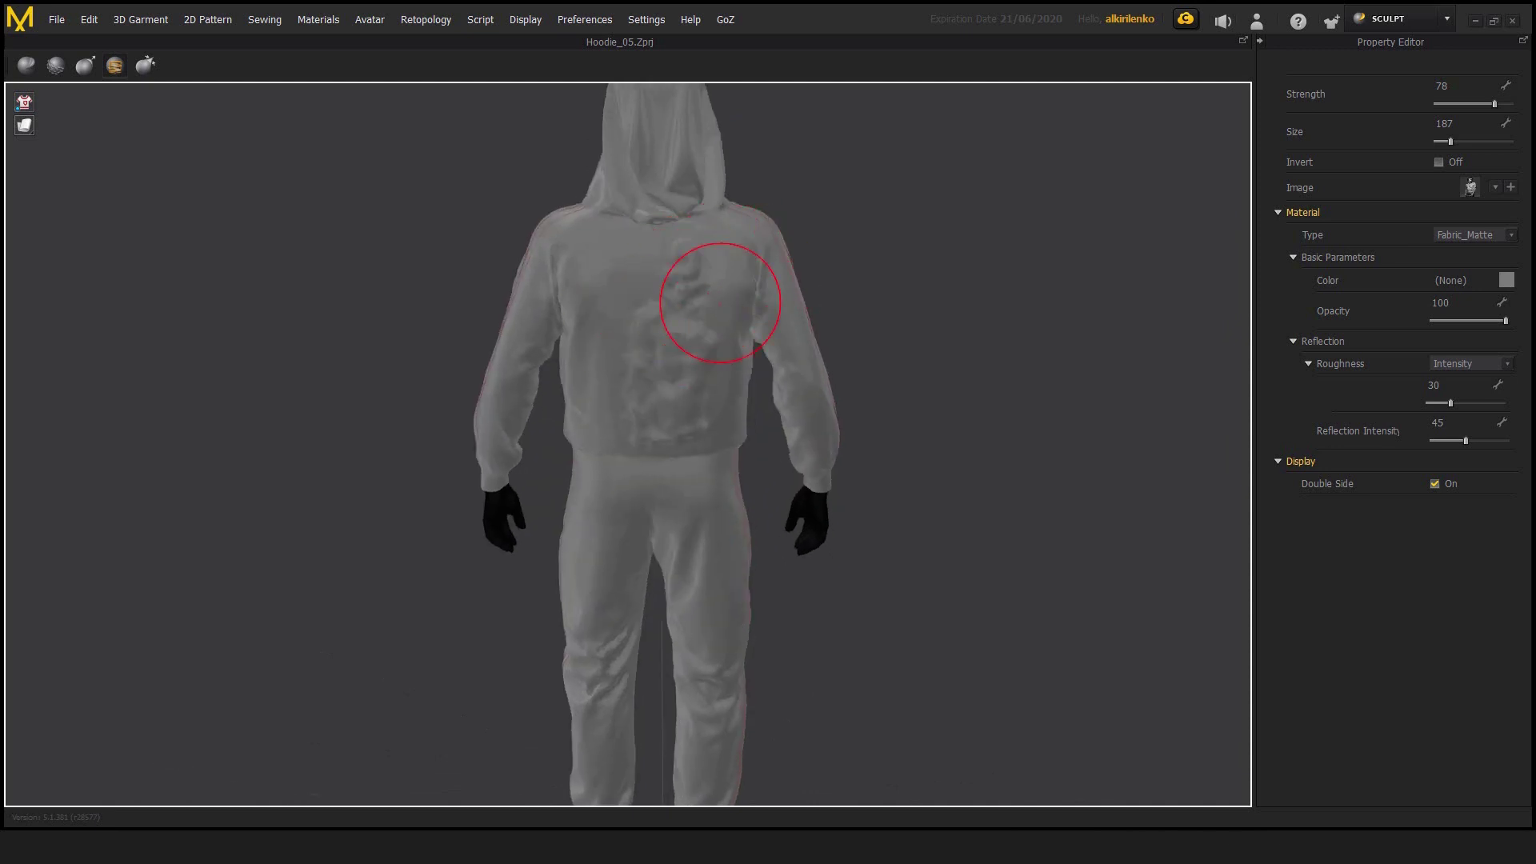
right_click_drag(665, 288, 718, 316)
scroll(719, 315, "down", 2)
middle_click_drag(718, 316, 723, 304)
mouse_move(632, 332)
right_mouse_down()
mouse_move(560, 340)
mouse_move(604, 352)
mouse_move(560, 354)
right_mouse_up()
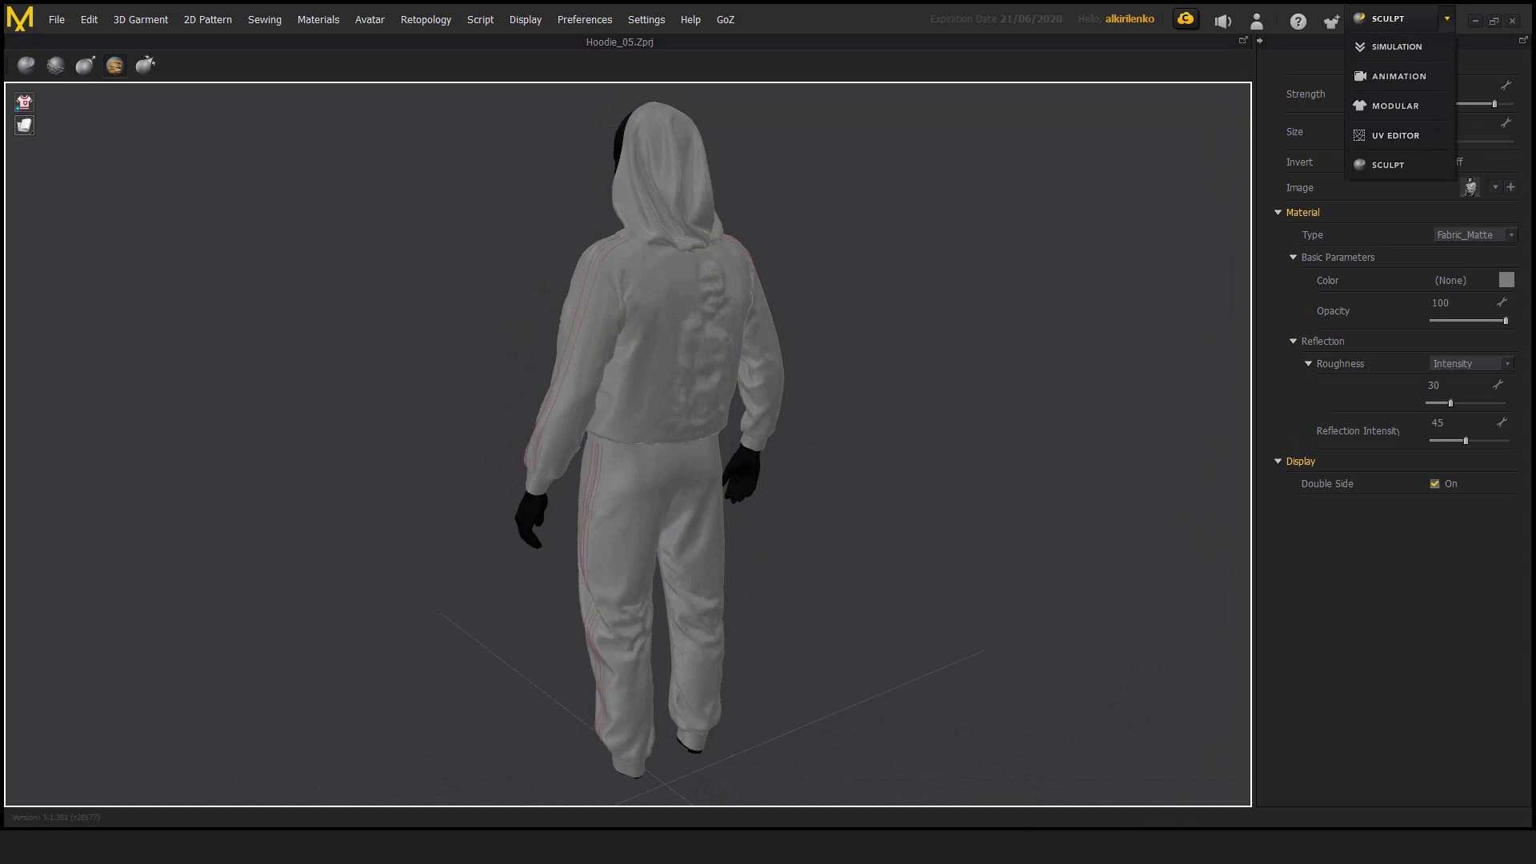
Switch to Simulation mode and inspect the sculpted relief on the hoodie's back.
left_click(1396, 46)
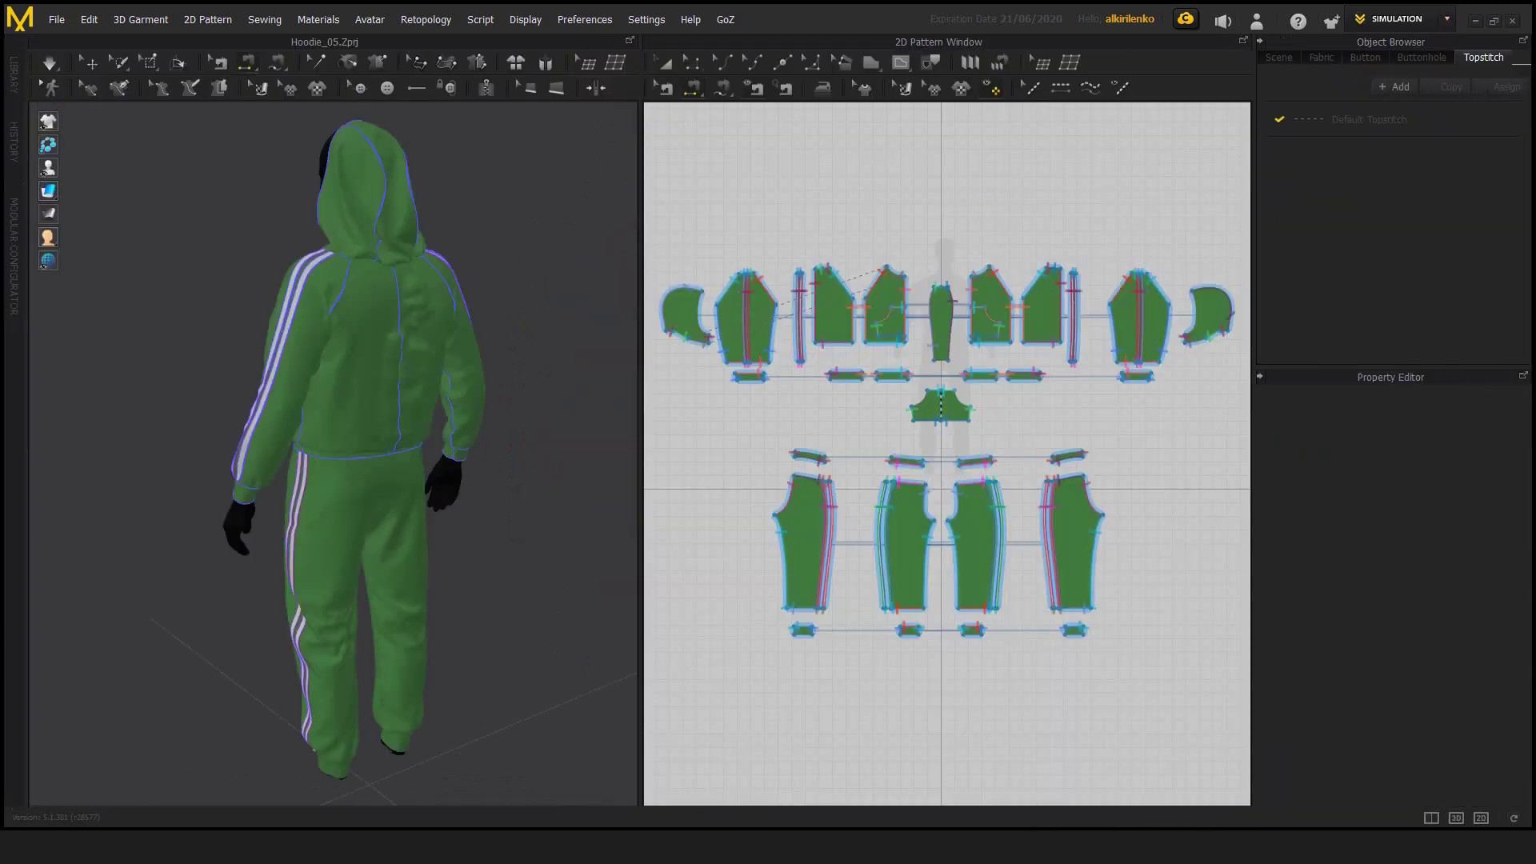
right_click_drag(370, 601, 292, 616)
scroll(240, 612, "up", 3)
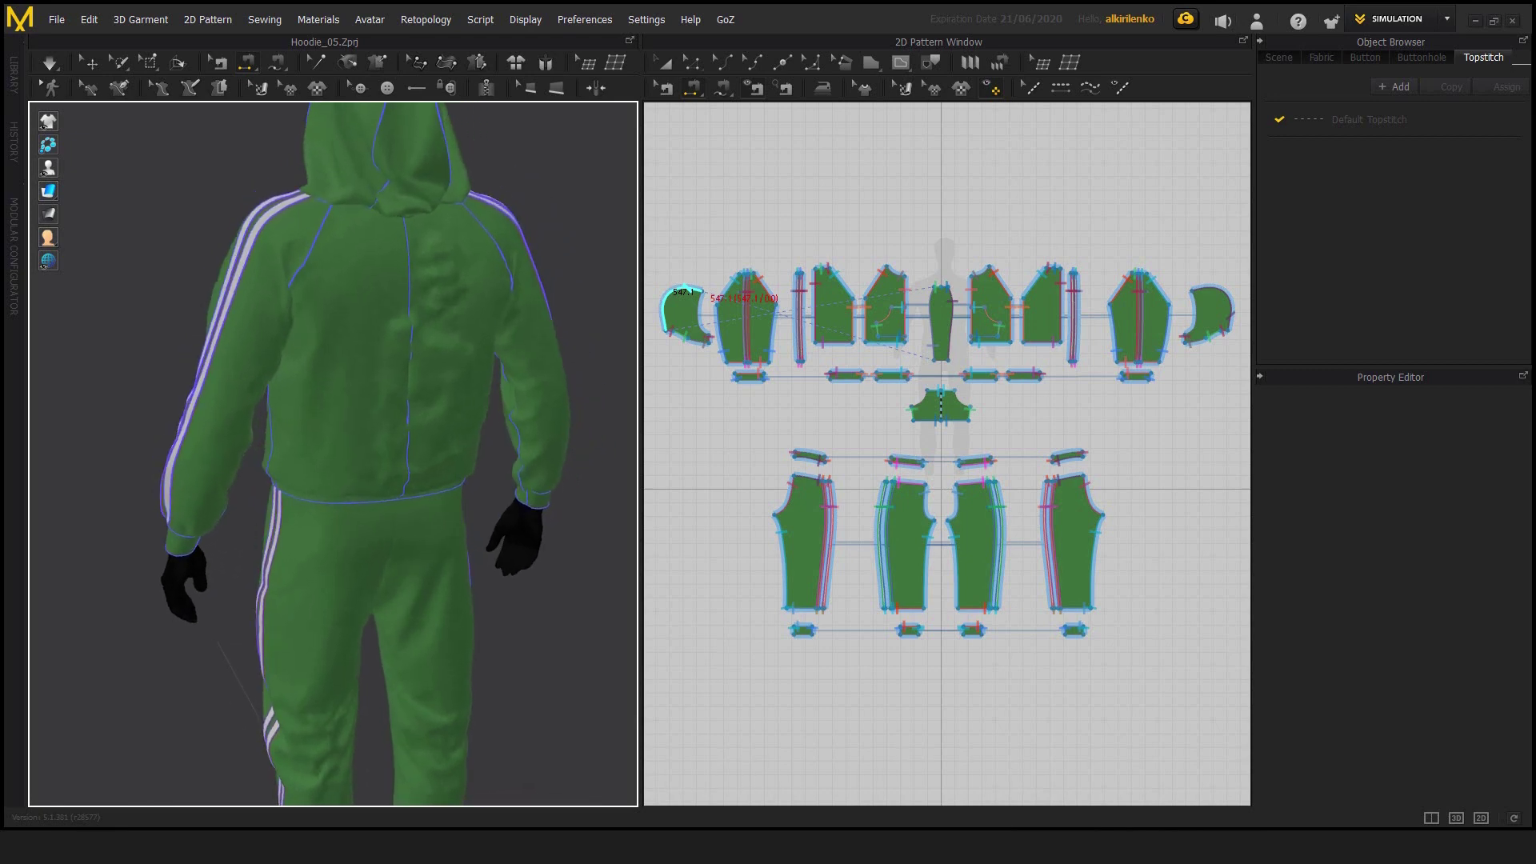
scroll(334, 453, "down", 2)
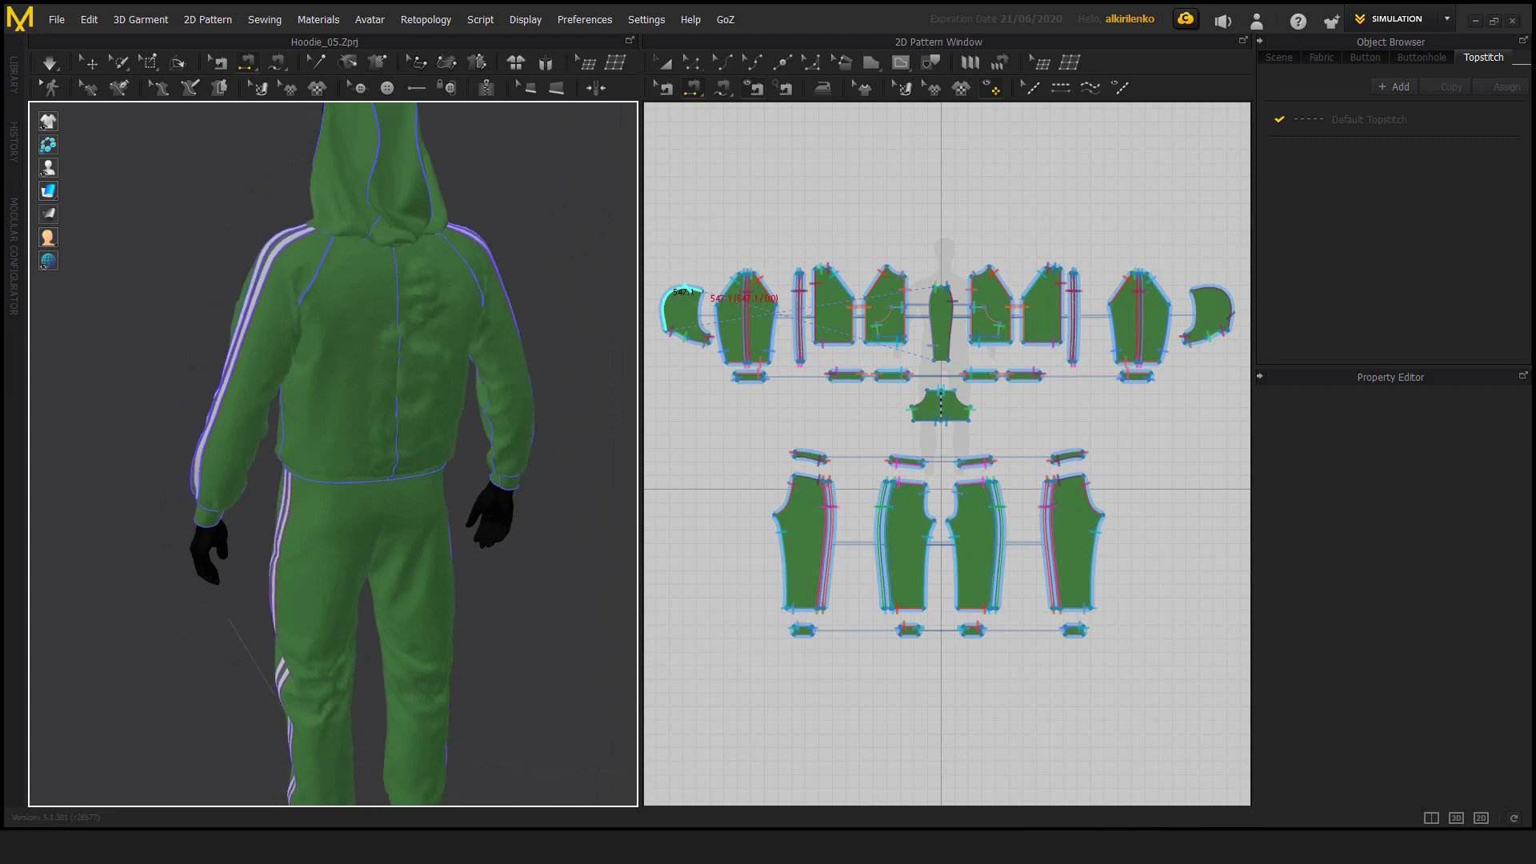
Run the simulation briefly to resettle the garment, stop it, and show the garment from behind.
key("space")
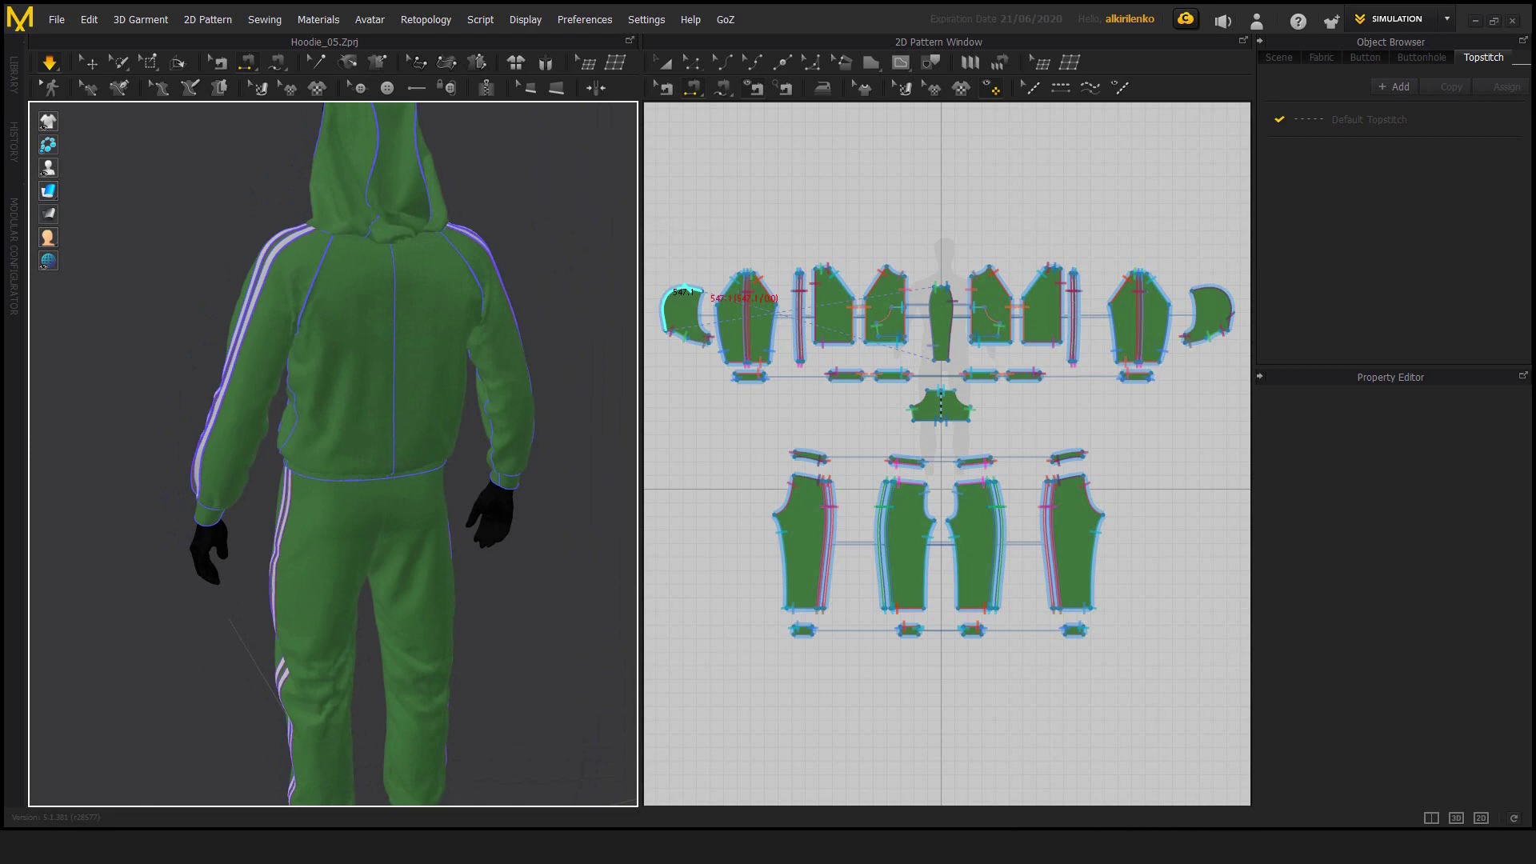
key("space")
right_click_drag(264, 448, 471, 436)
key("8")
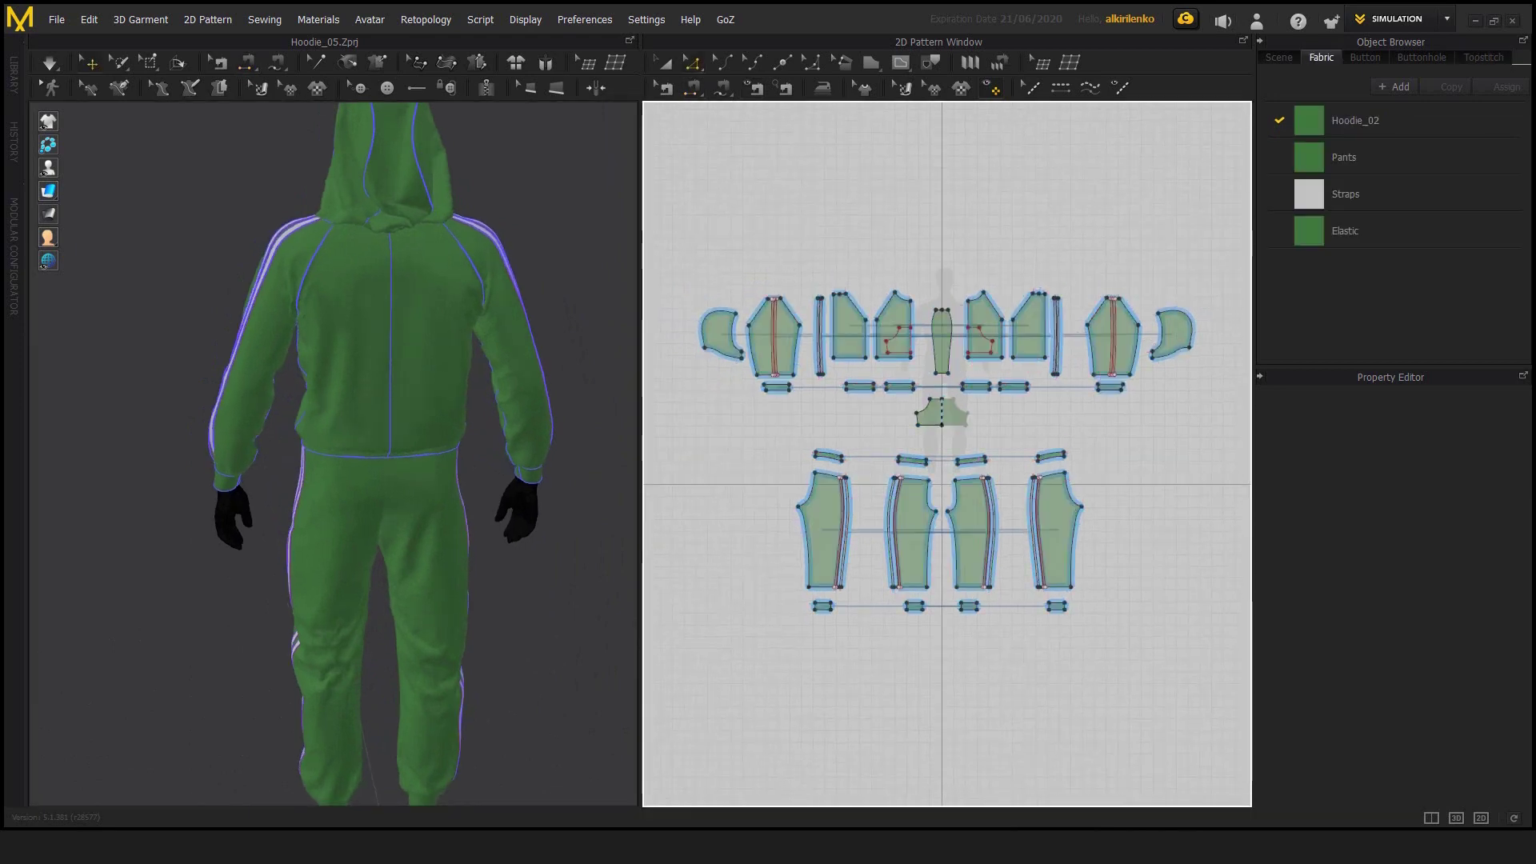
Select all hoodie and pants pattern pieces, set their particle distance to 4 mm, and clear the selection.
key("ctrl+a")
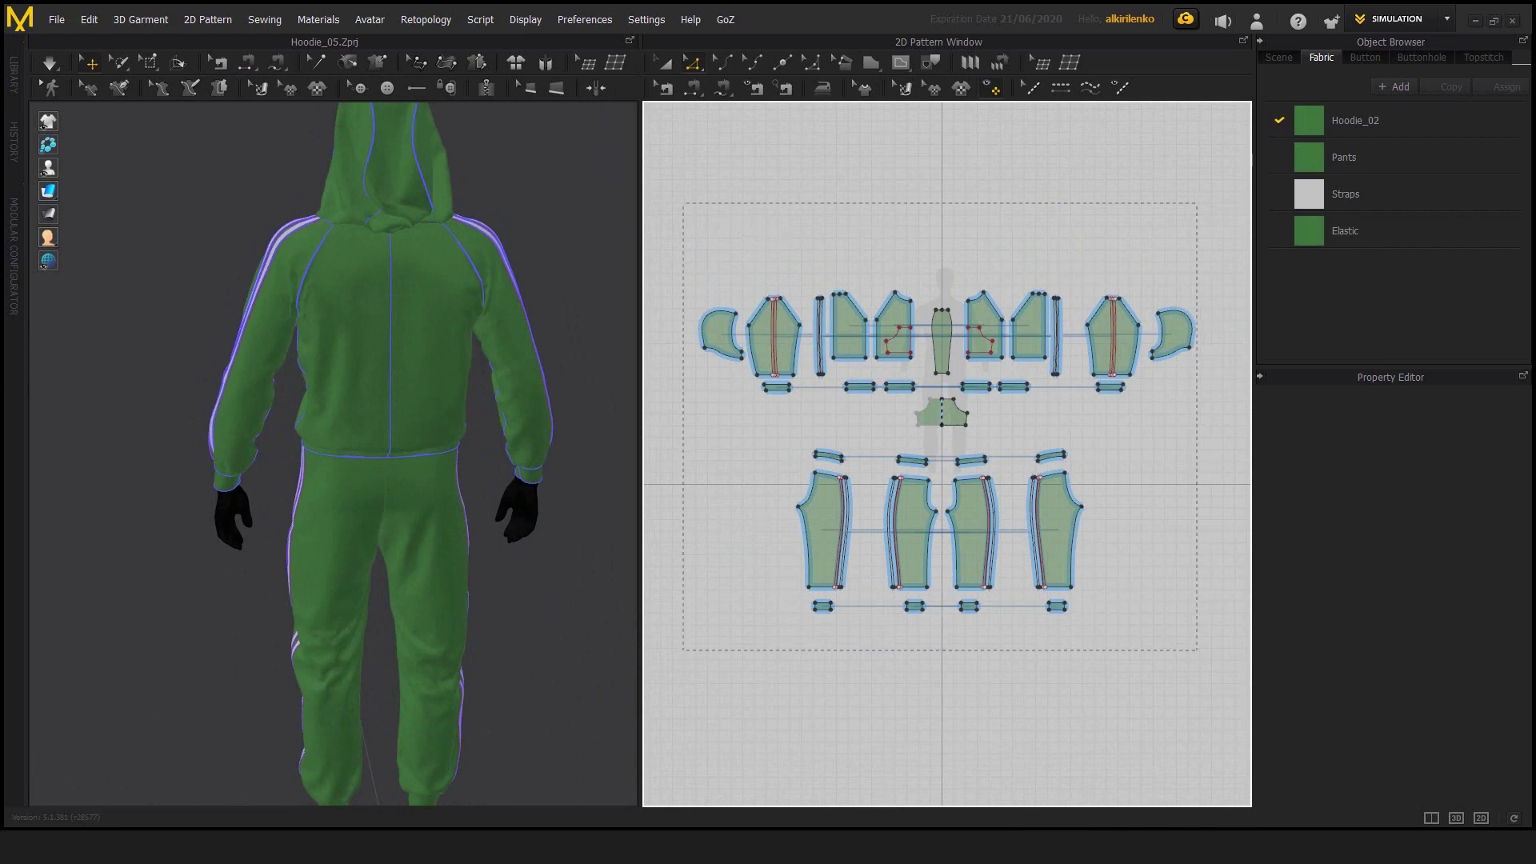
left_click_drag(683, 204, 1197, 650)
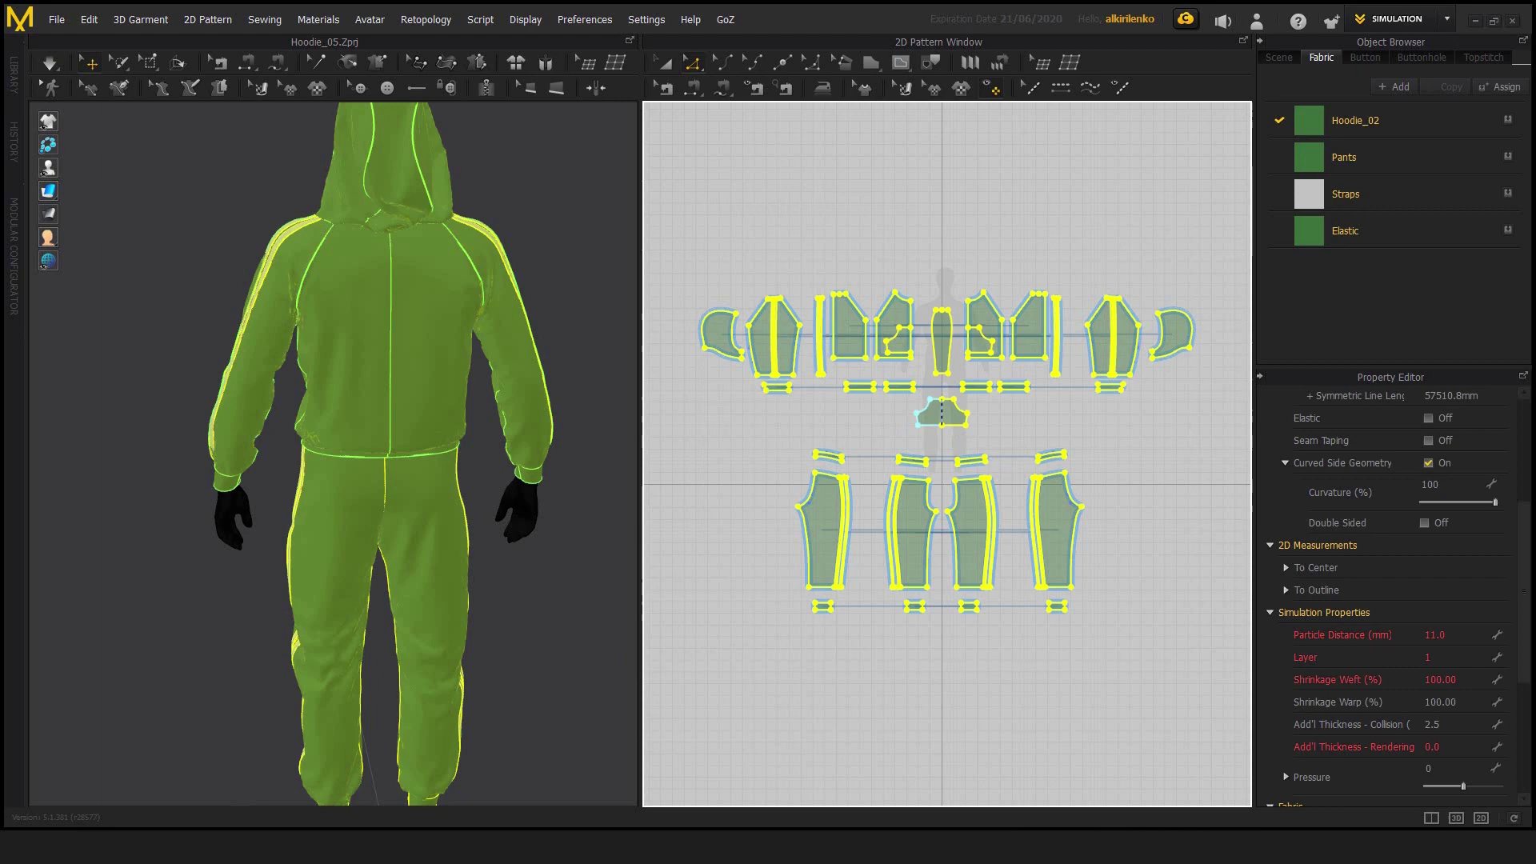
left_click(1447, 635)
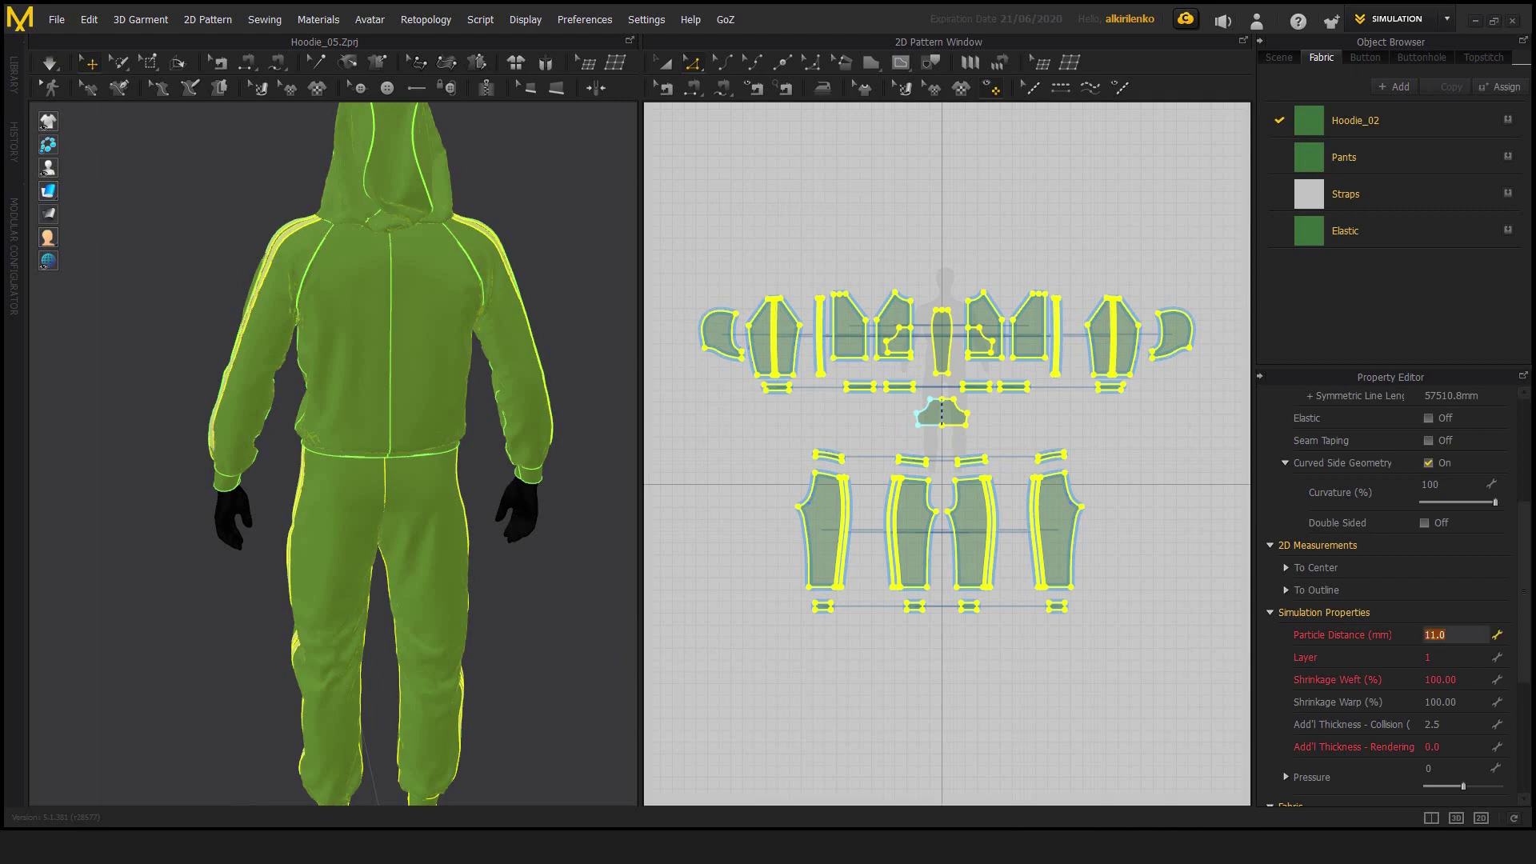
type("7")
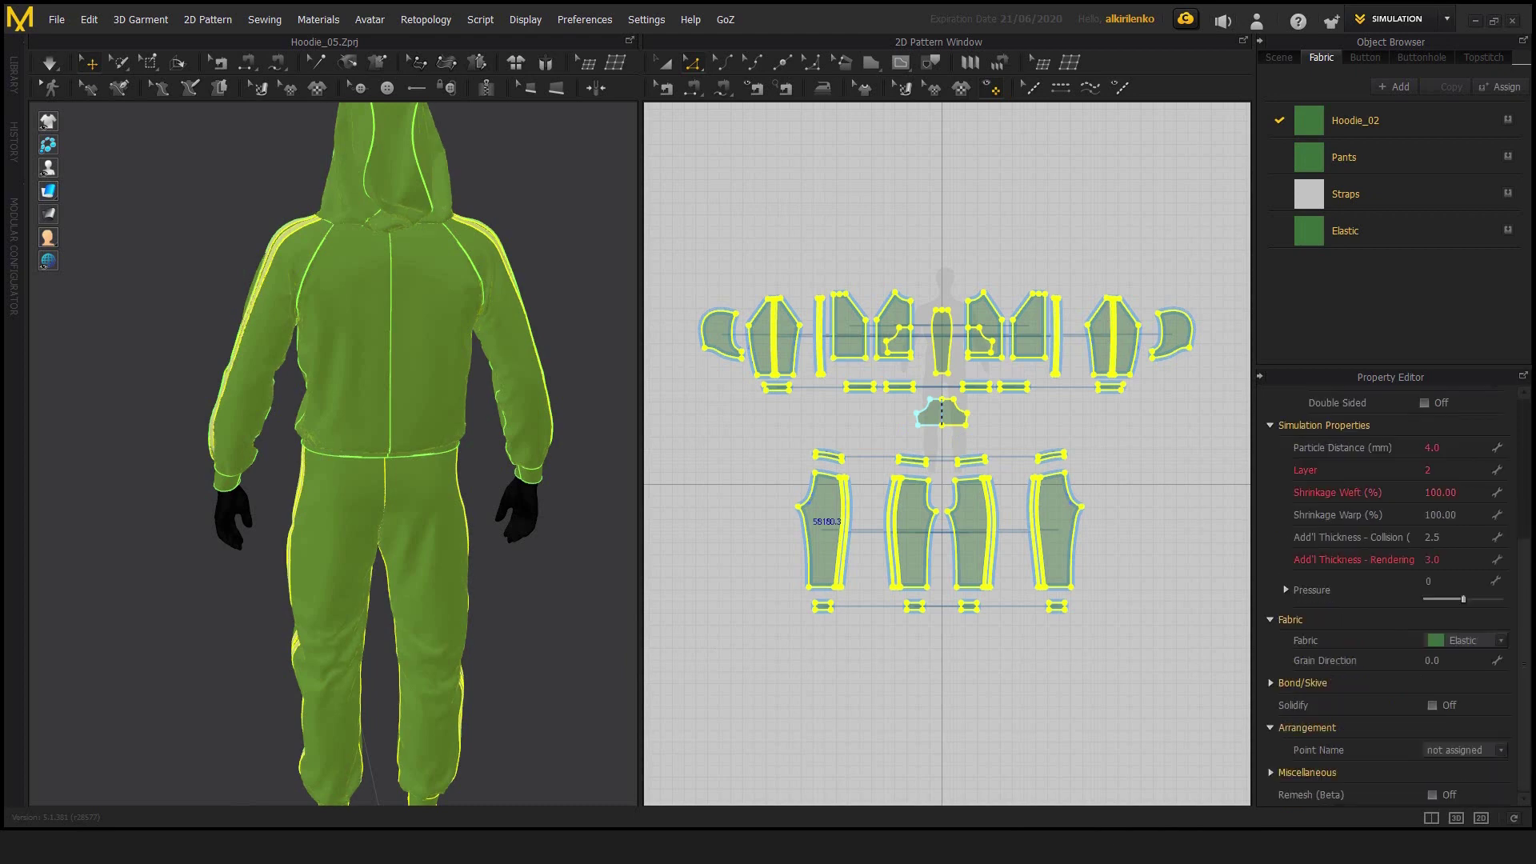
left_click(577, 360)
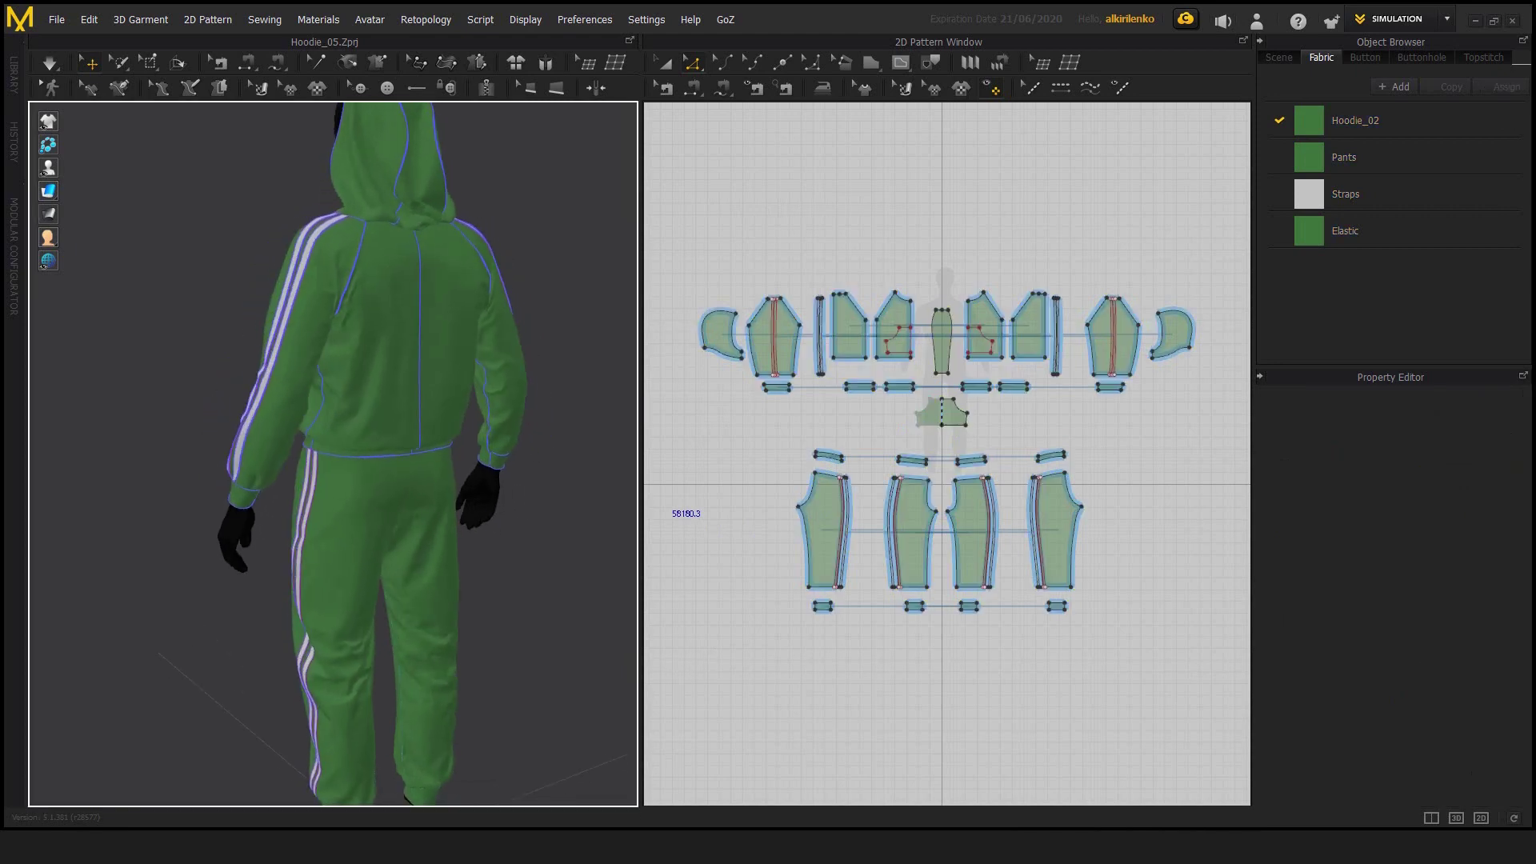
Examine the folds on the back of the pants' legs and the mesh detail across the garment's back.
scroll(344, 454, "up", 5)
middle_click_drag(336, 560, 264, 388)
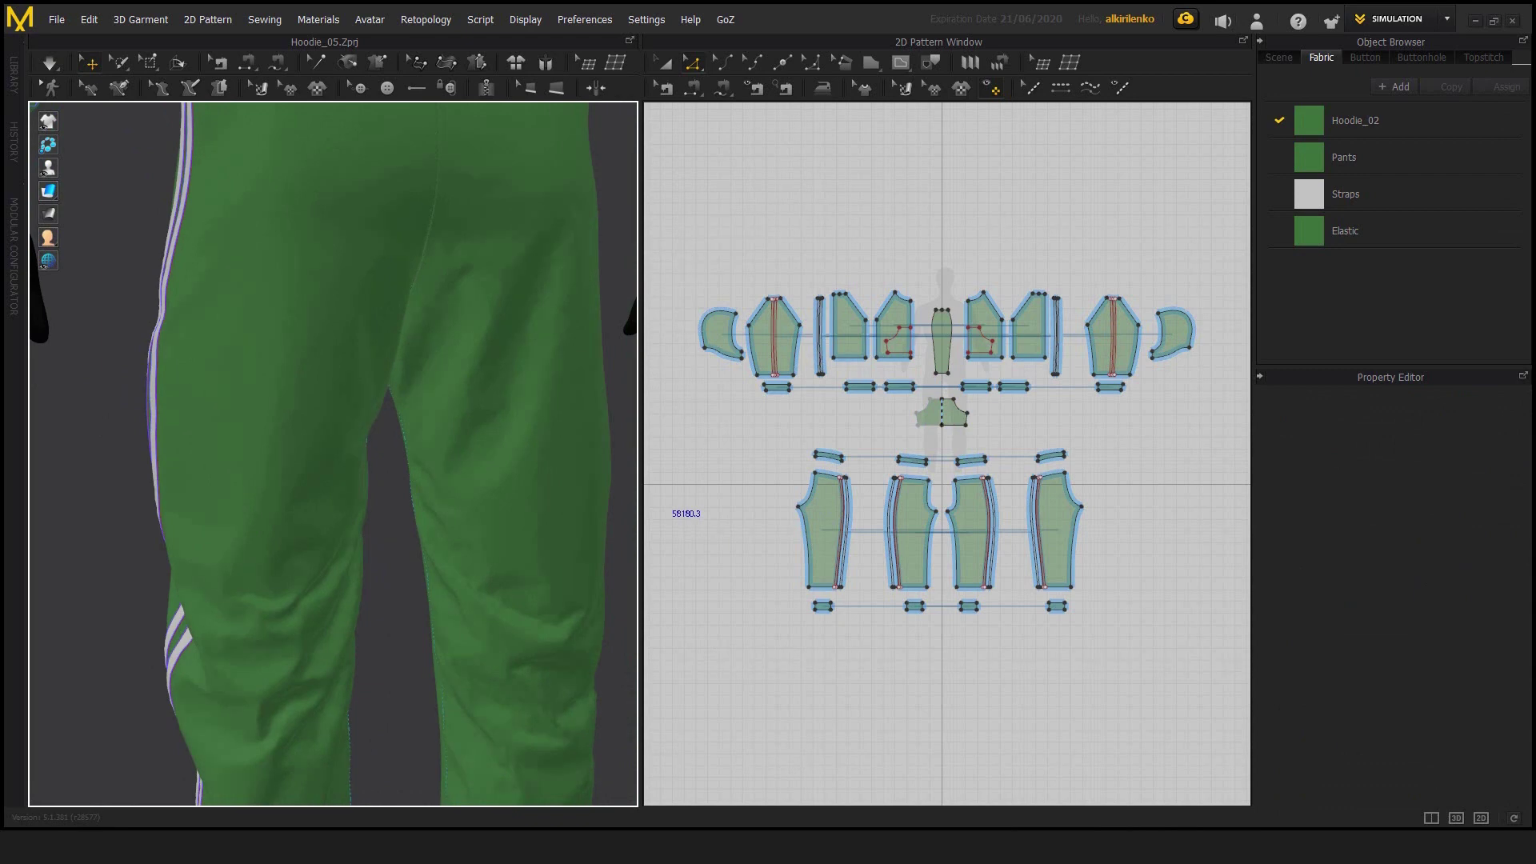
middle_click_drag(272, 388, 268, 486)
right_click_drag(269, 486, 184, 484)
middle_click_drag(208, 400, 188, 584)
scroll(240, 480, "down", 4)
right_click_drag(240, 480, 336, 480)
scroll(340, 479, "down", 4)
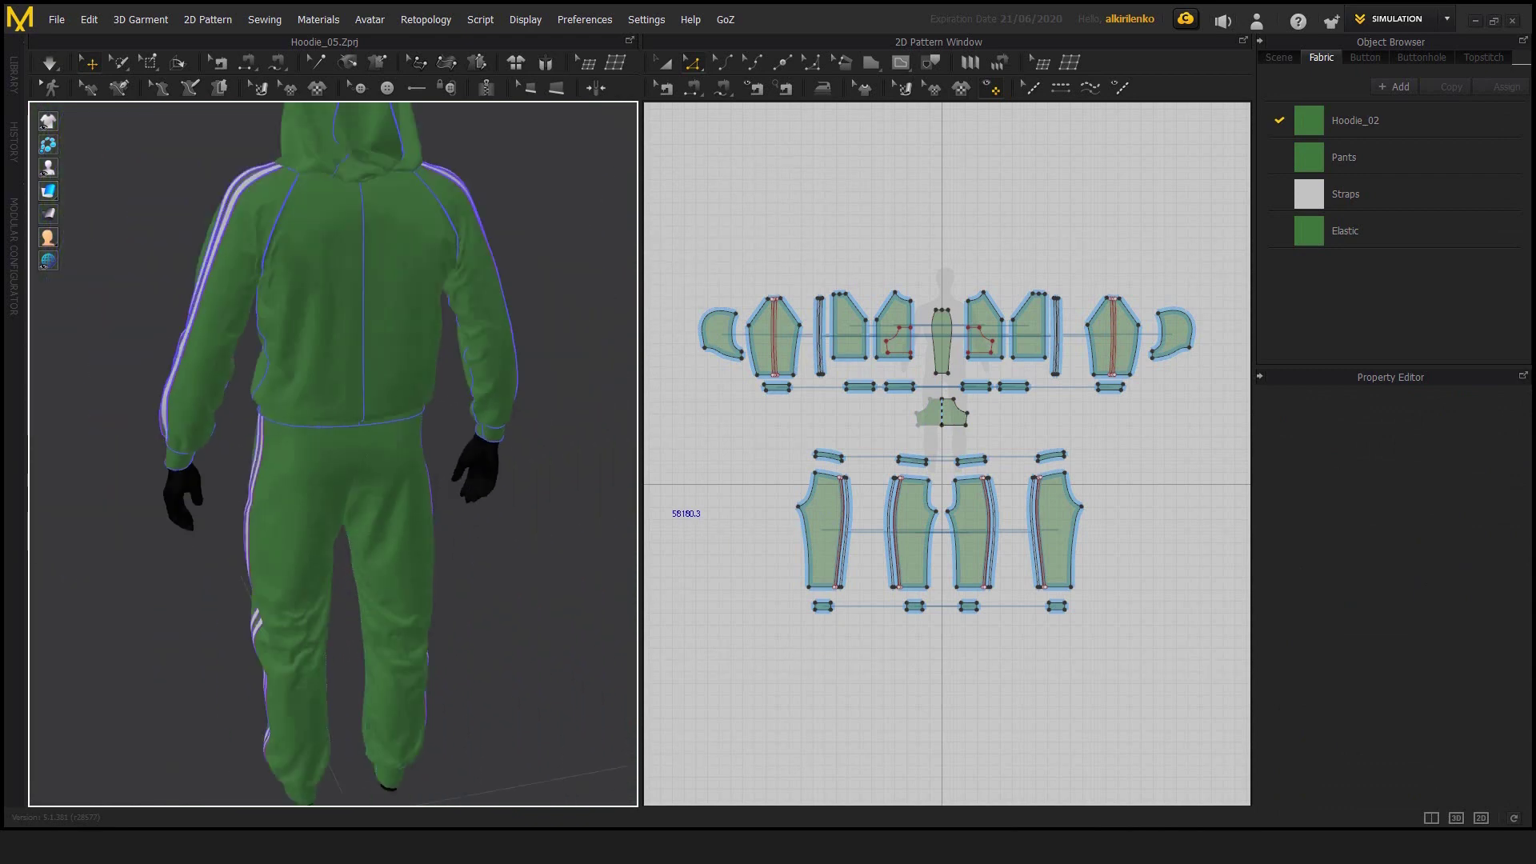
Return to Sculpt mode and frame the whole garment from behind.
left_click(1447, 19)
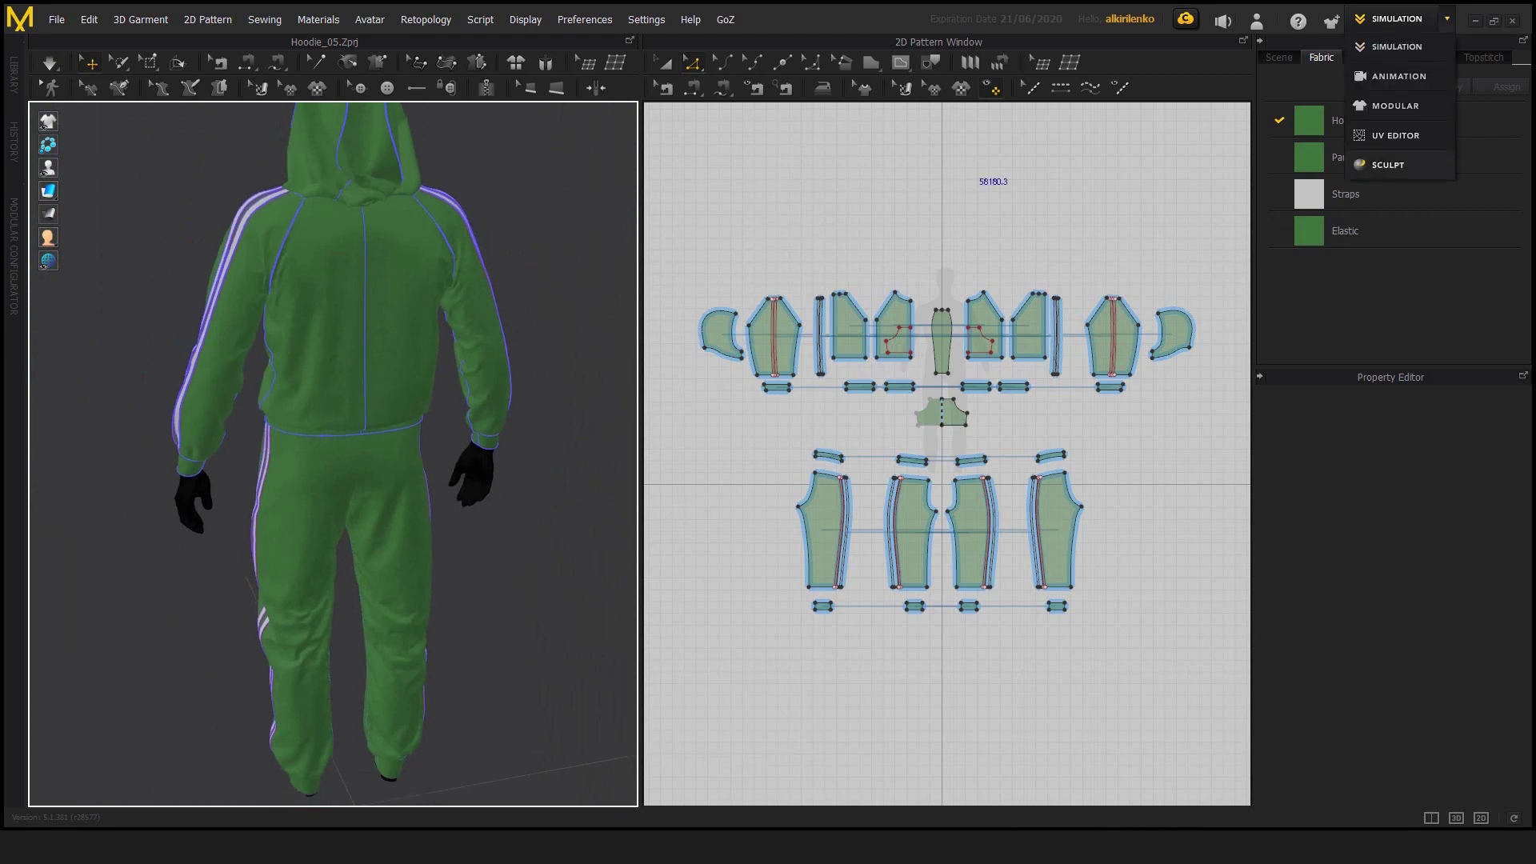
left_click(1388, 165)
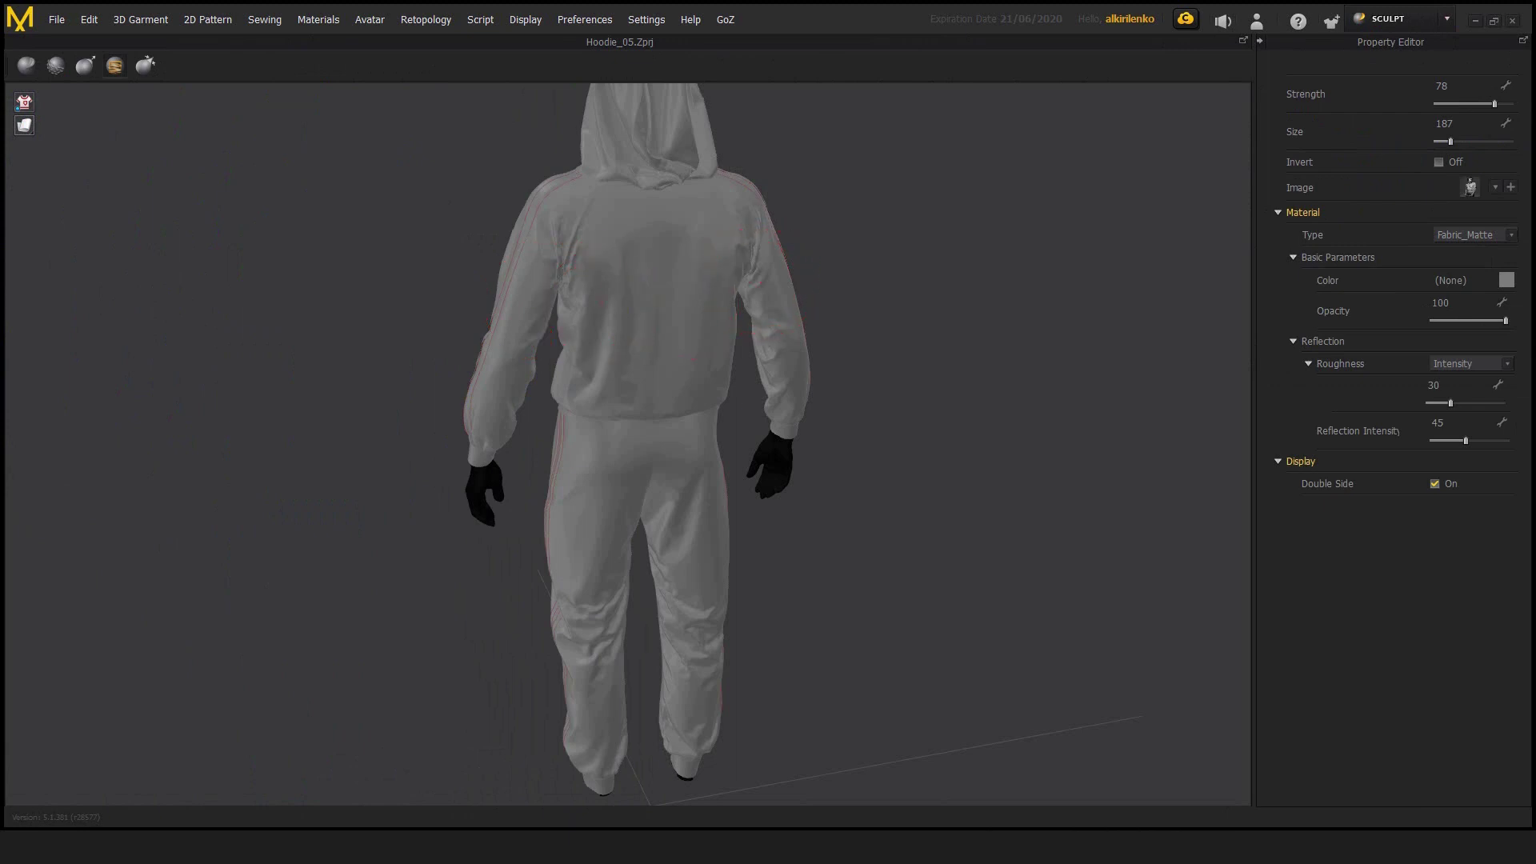
middle_click_drag(760, 282, 780, 313)
scroll(650, 440, "down", 5)
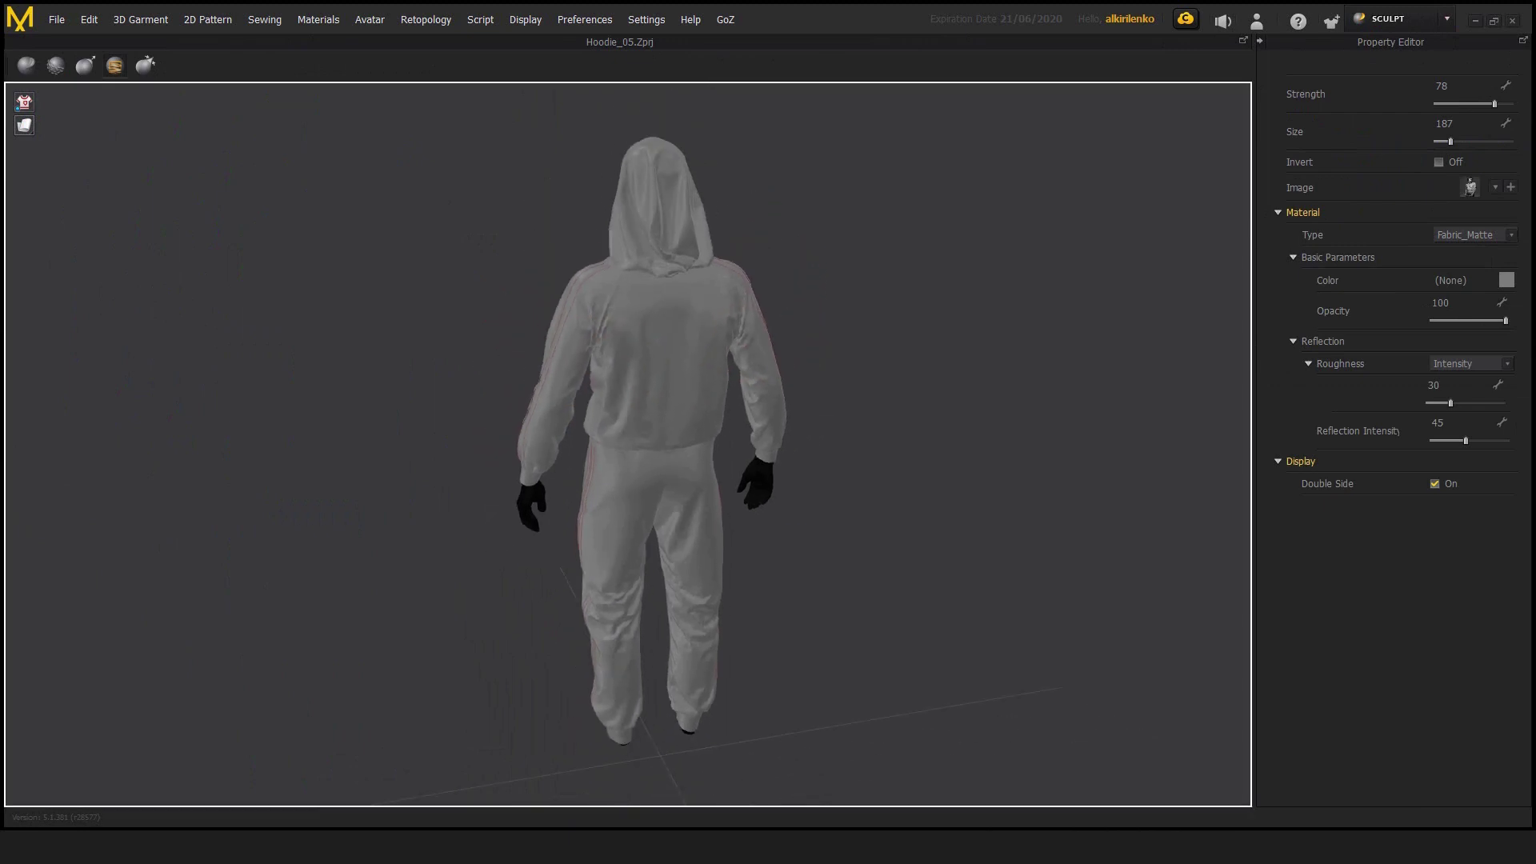
mouse_move(744, 432)
right_mouse_down()
mouse_move(588, 436)
mouse_move(900, 440)
mouse_move(724, 440)
mouse_move(756, 440)
right_mouse_up()
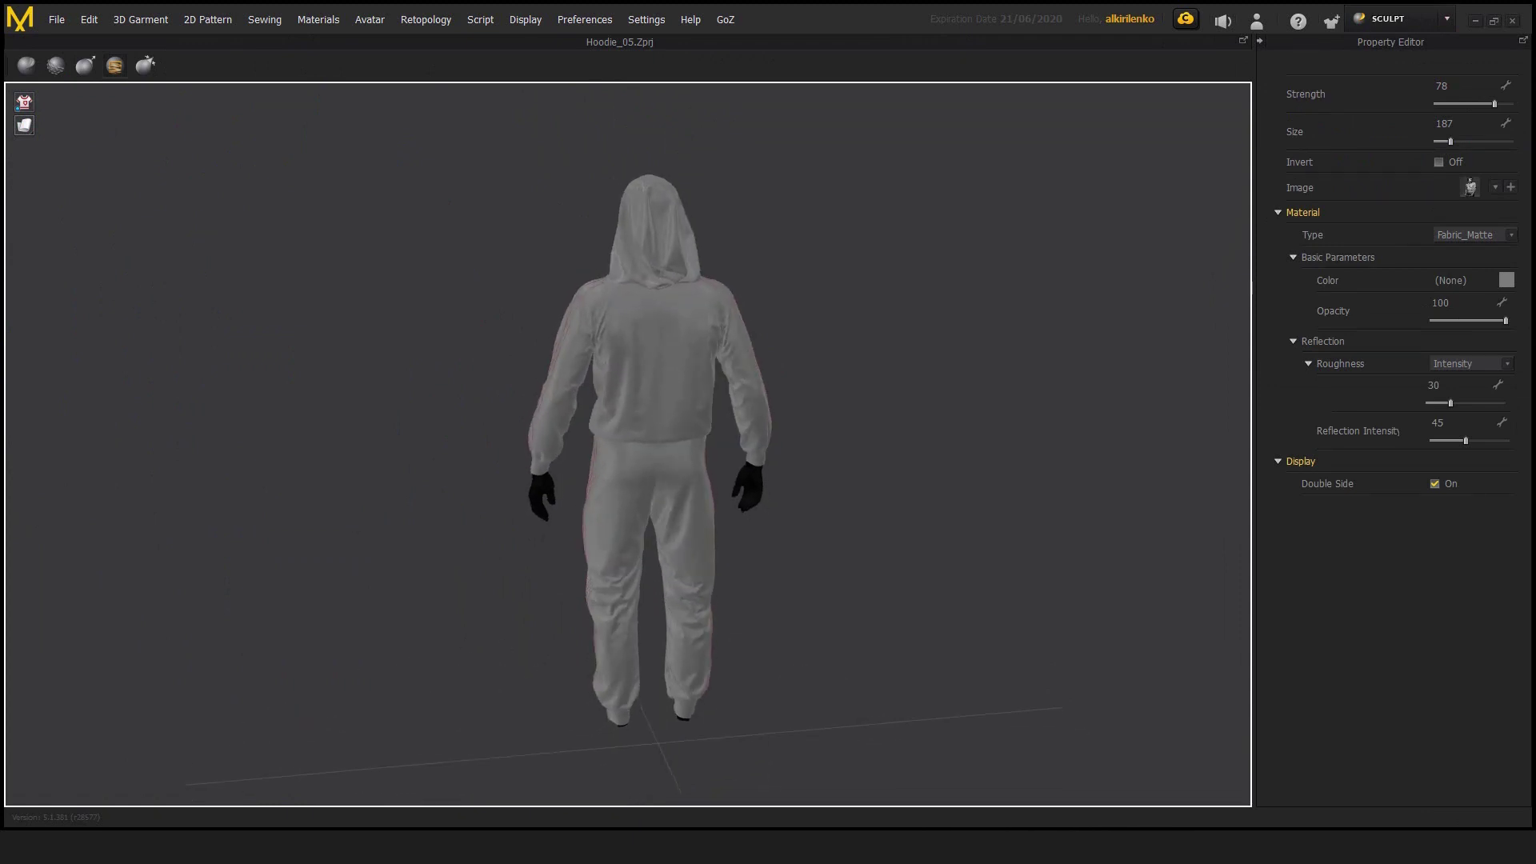
Undo the trial sculpting on the hoodie's back and hood, and sculpt the brush image along the middle of the back.
scroll(652, 440, "up", 3)
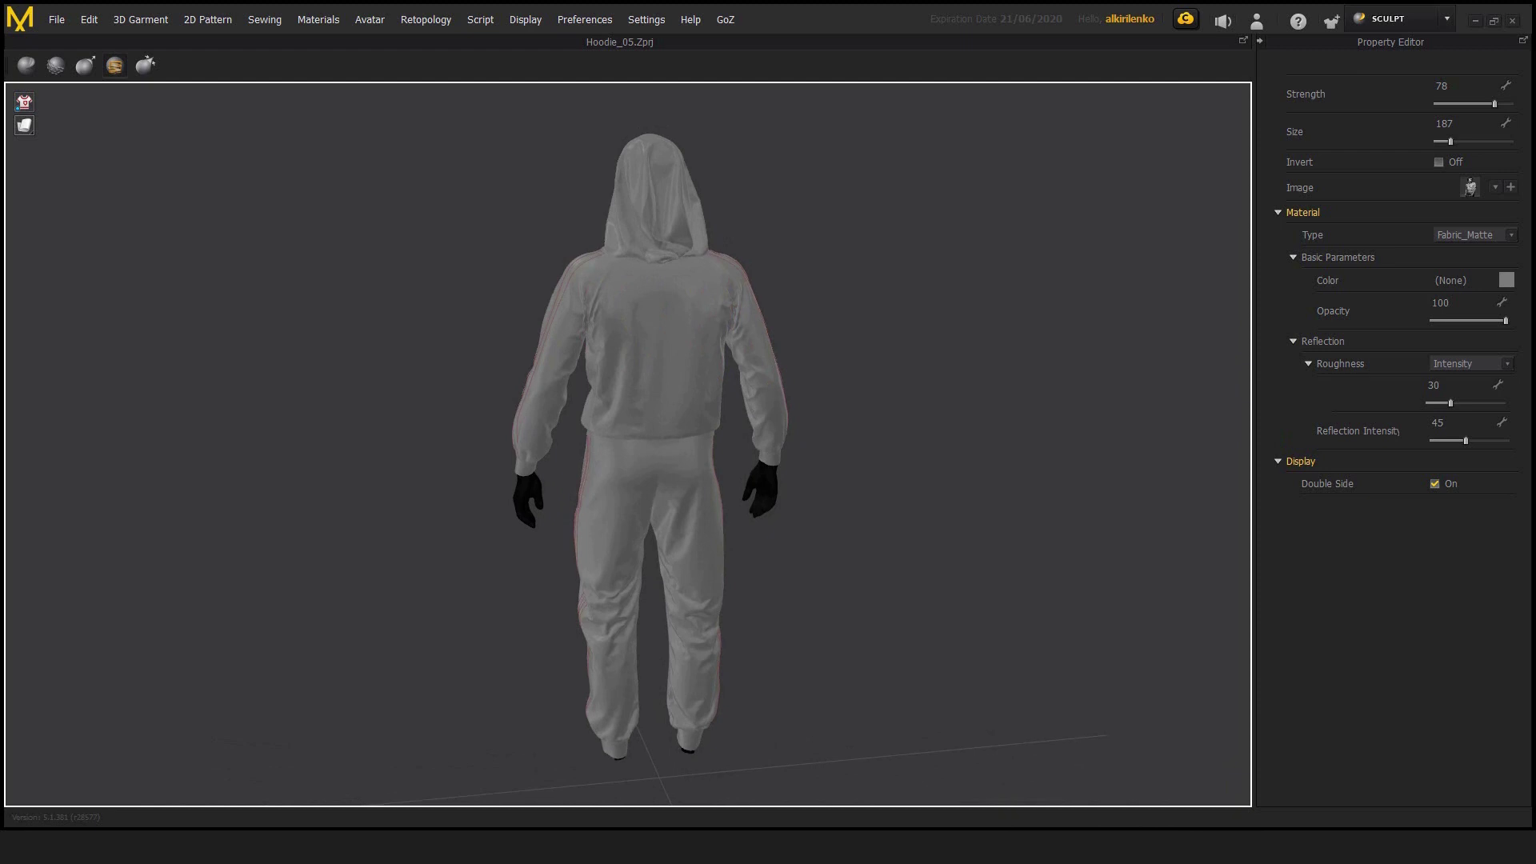
scroll(707, 352, "up", 1)
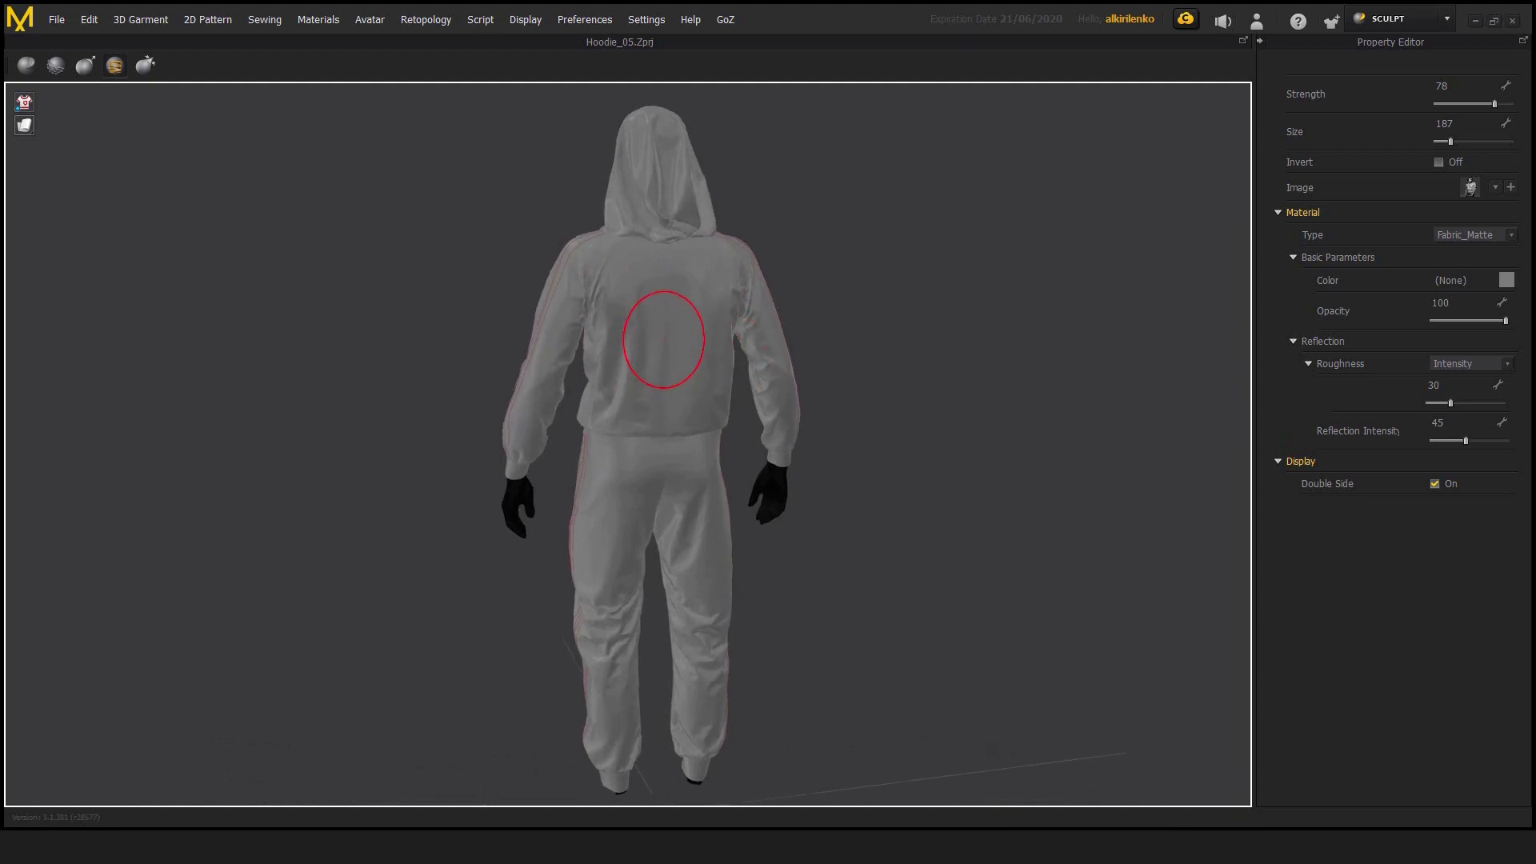
left_click(657, 328)
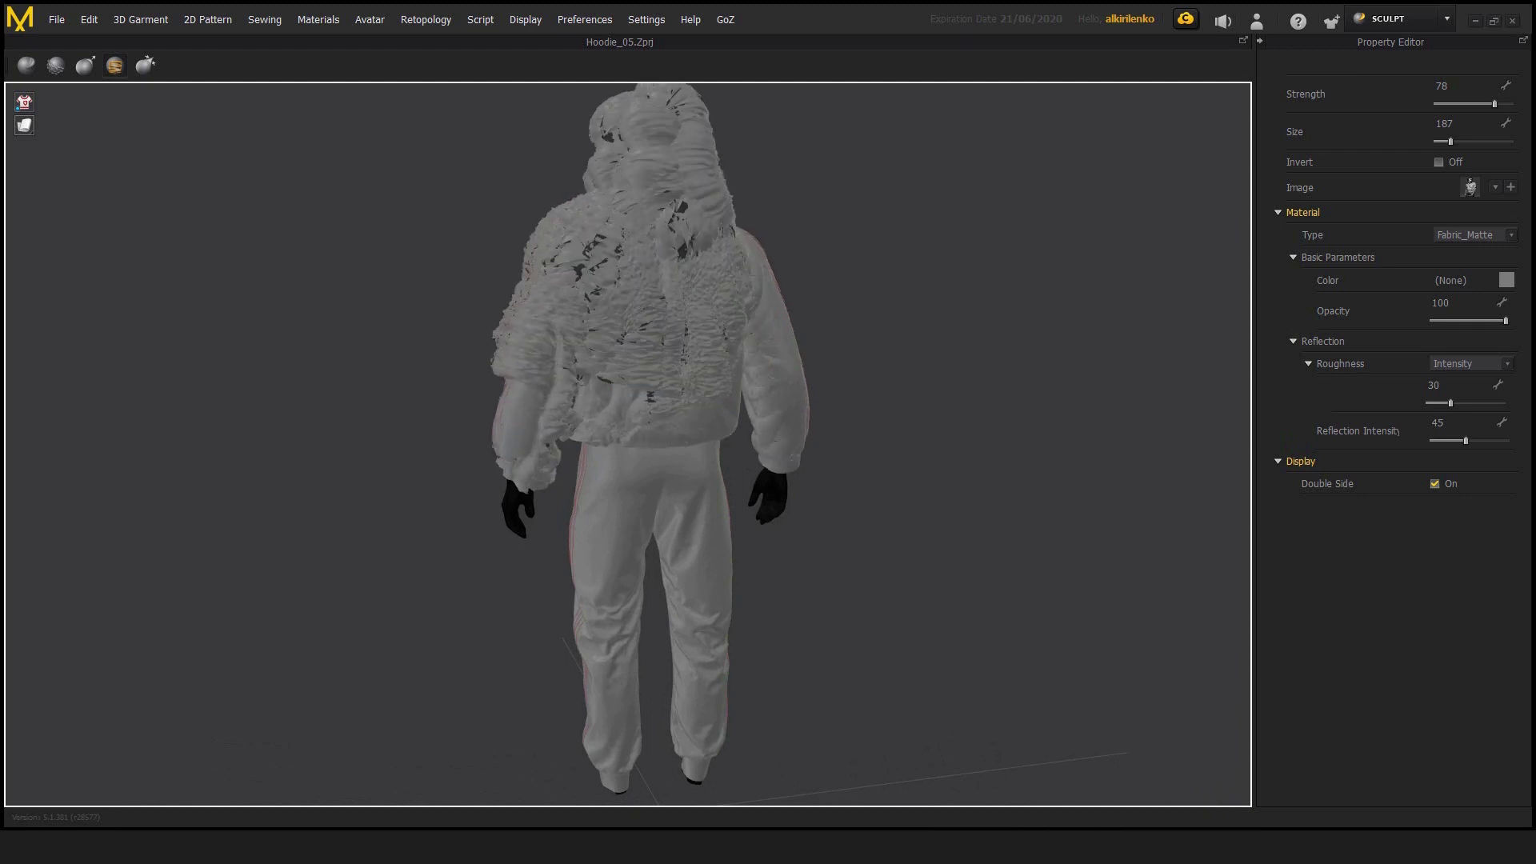
key("ctrl+z")
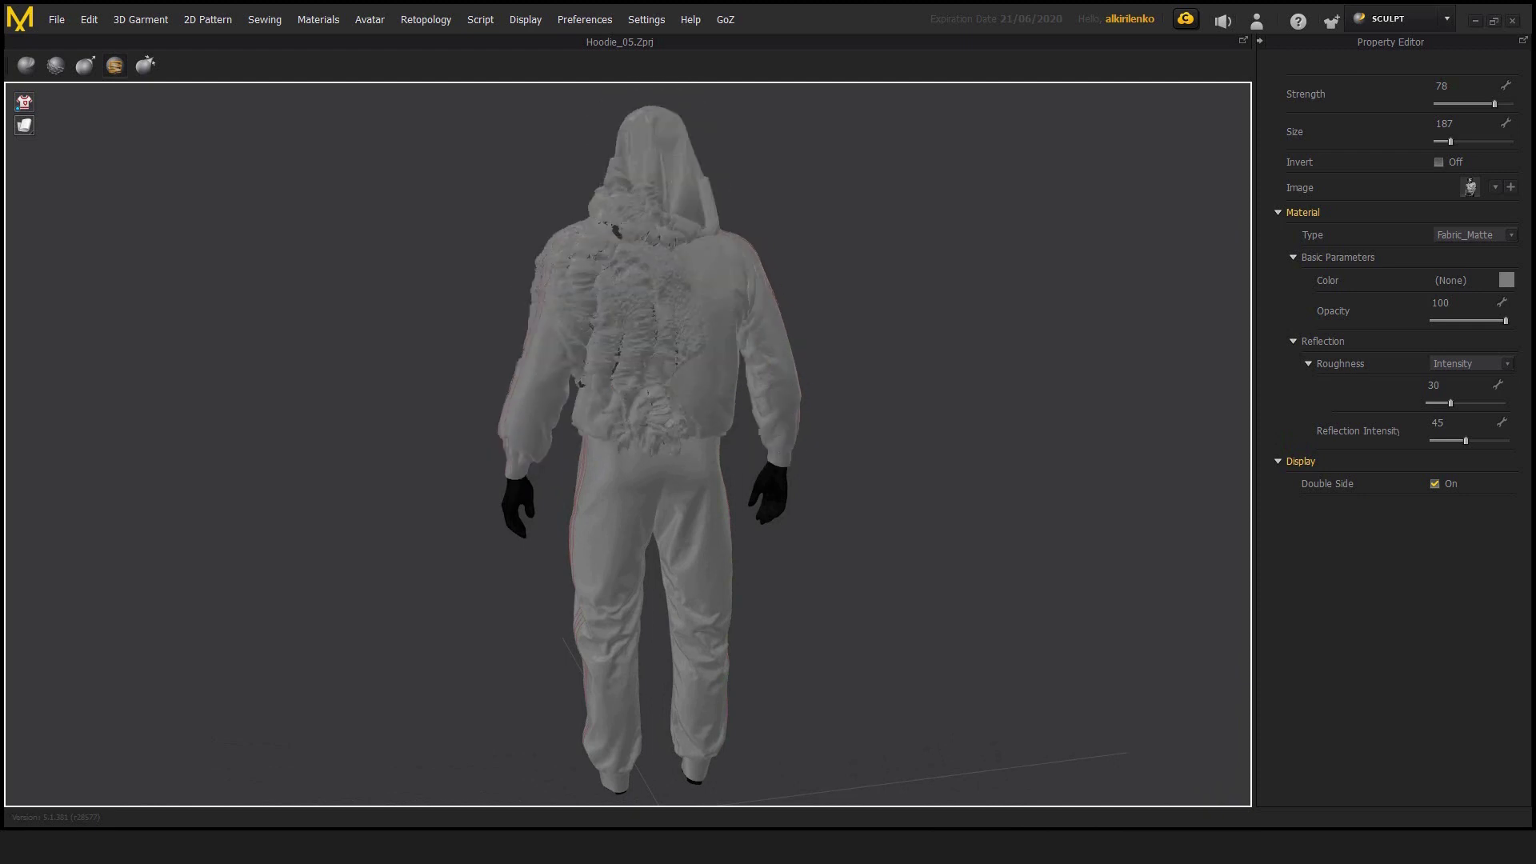
left_click_drag(632, 416, 696, 382)
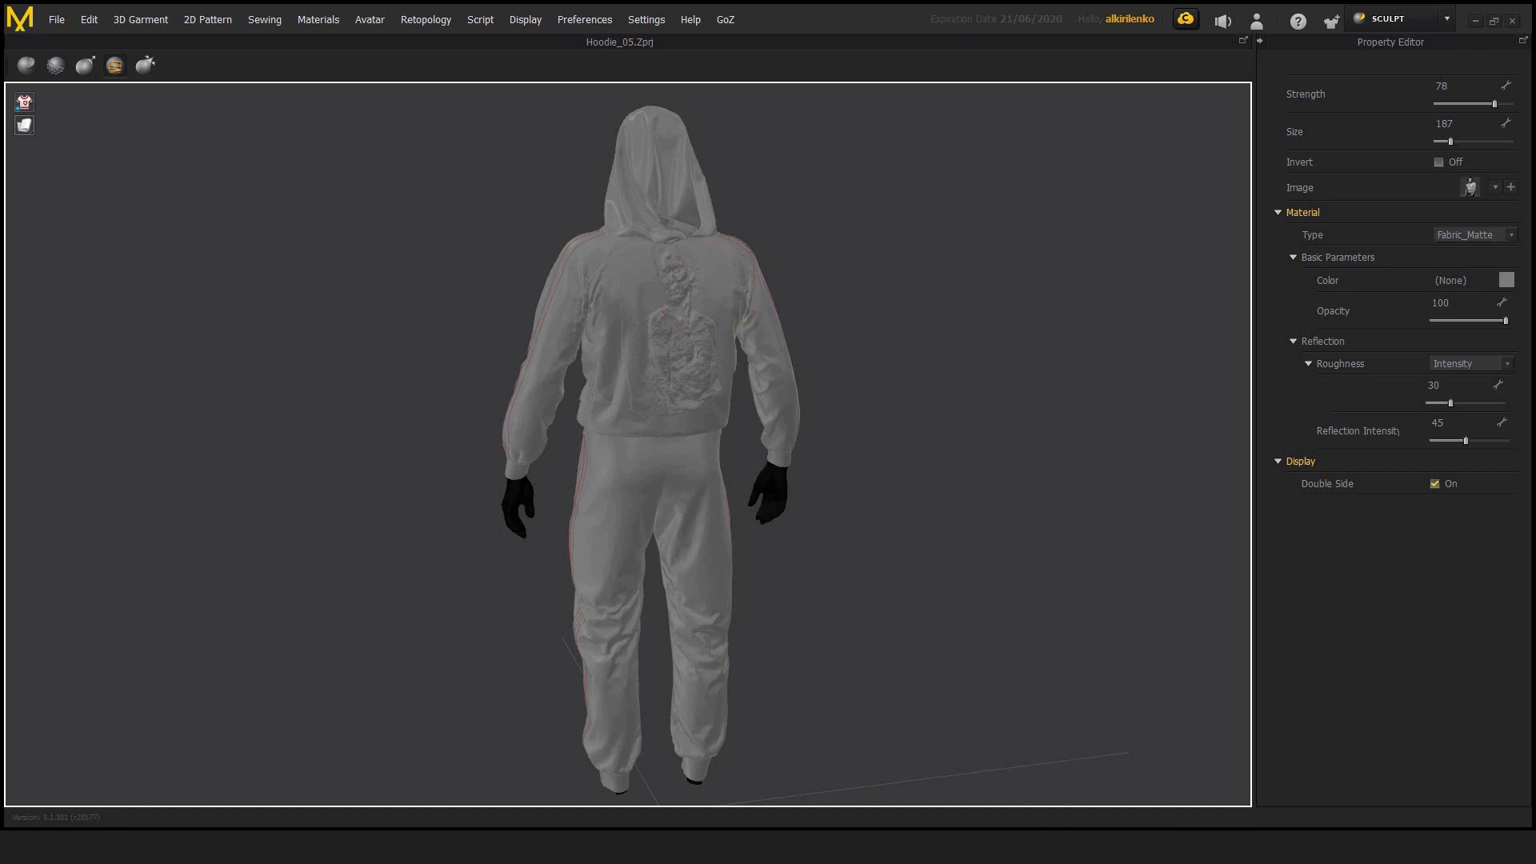
Examine the image sculpted along the middle of the hoodie's back, both close up and with the whole garment in view.
right_click_drag(709, 290, 632, 294)
scroll(823, 326, "up", 10)
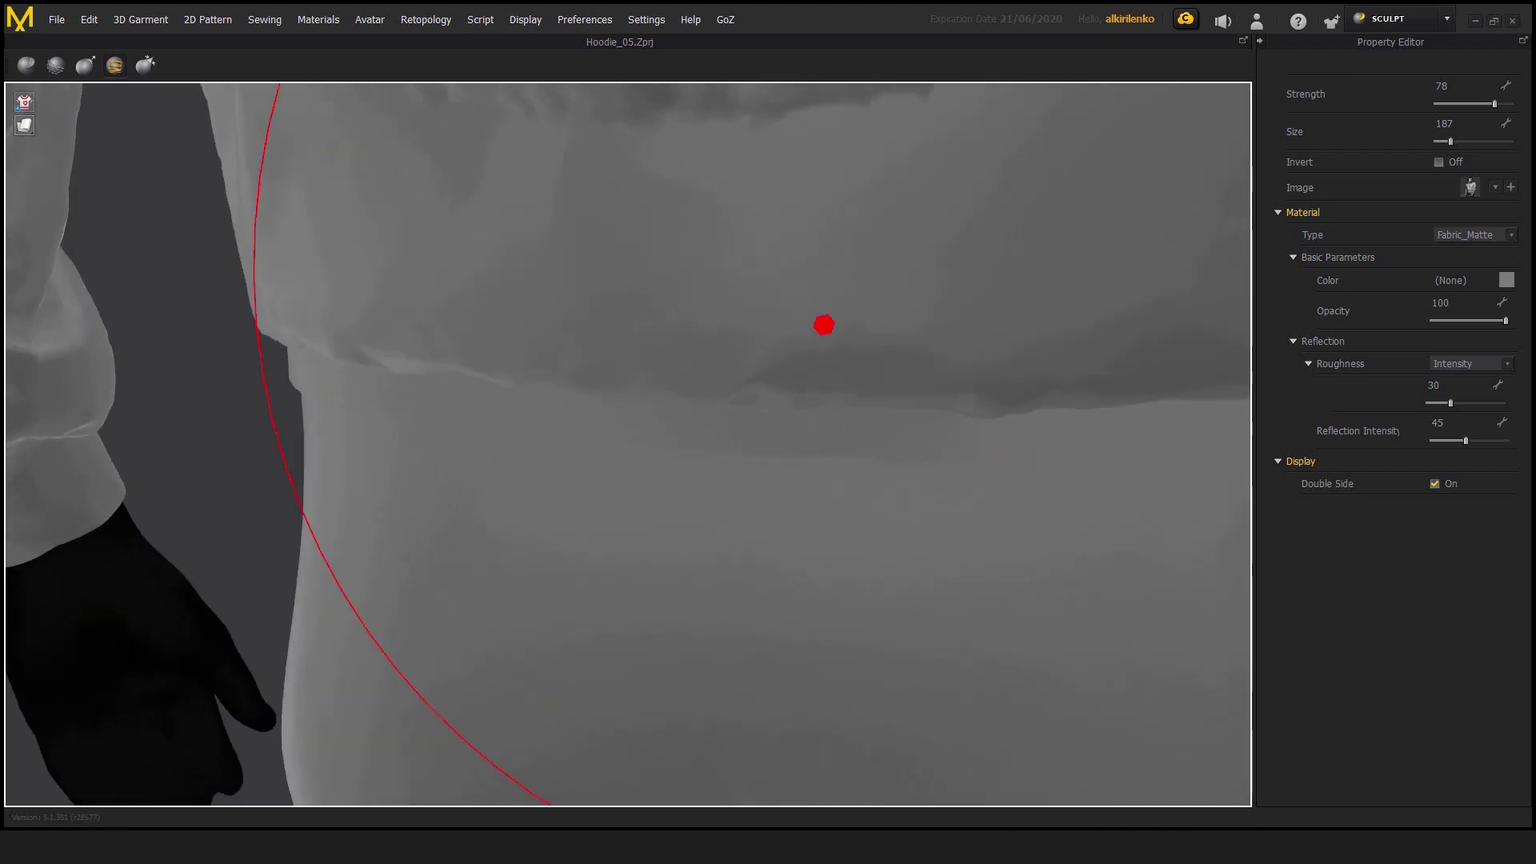
scroll(823, 326, "down", 12)
scroll(632, 480, "up", 6)
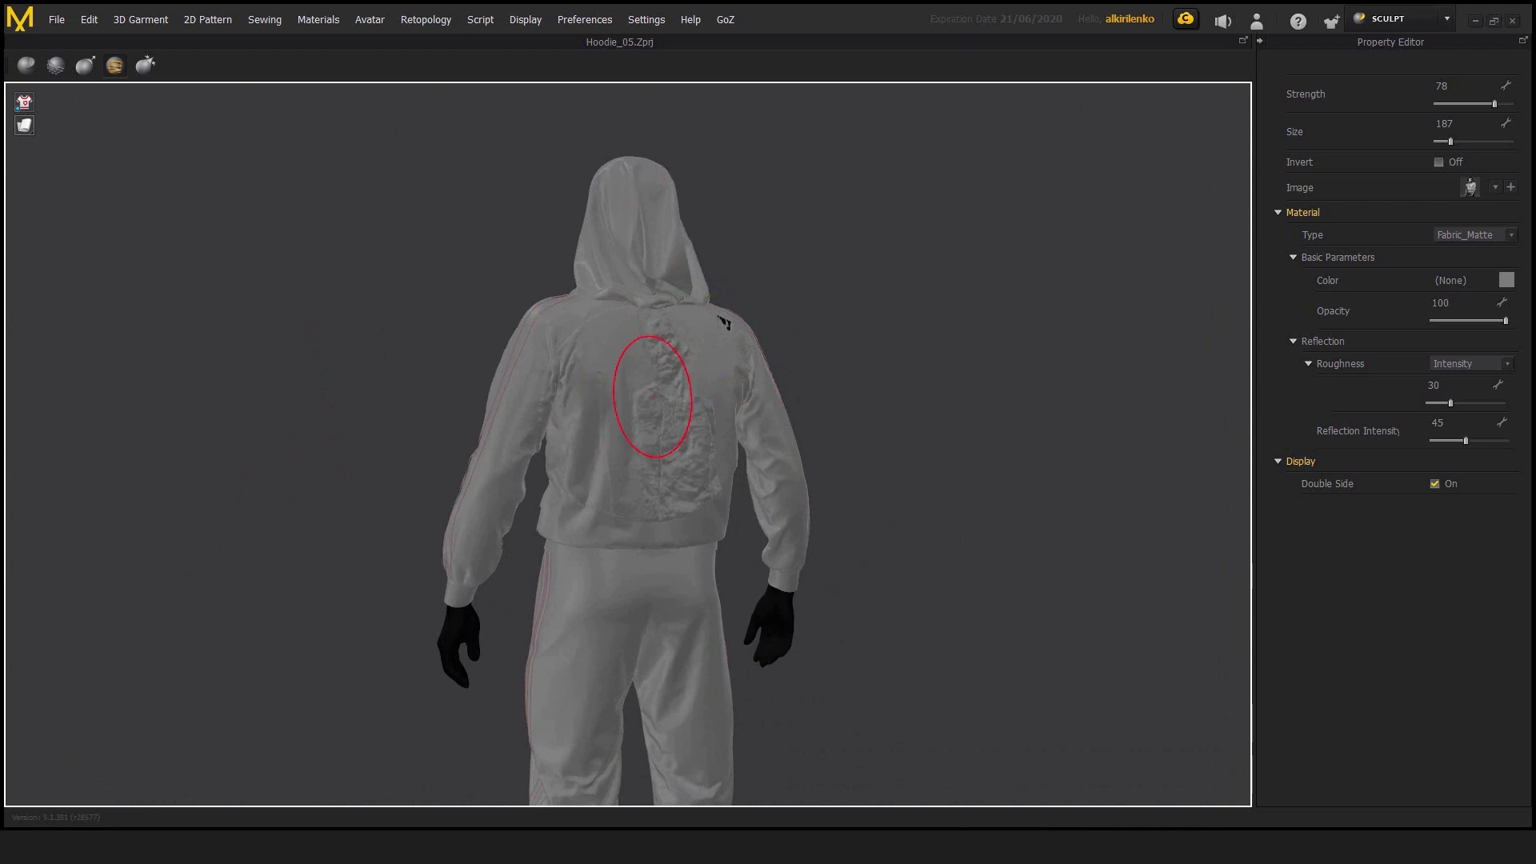
middle_click_drag(840, 376, 853, 295)
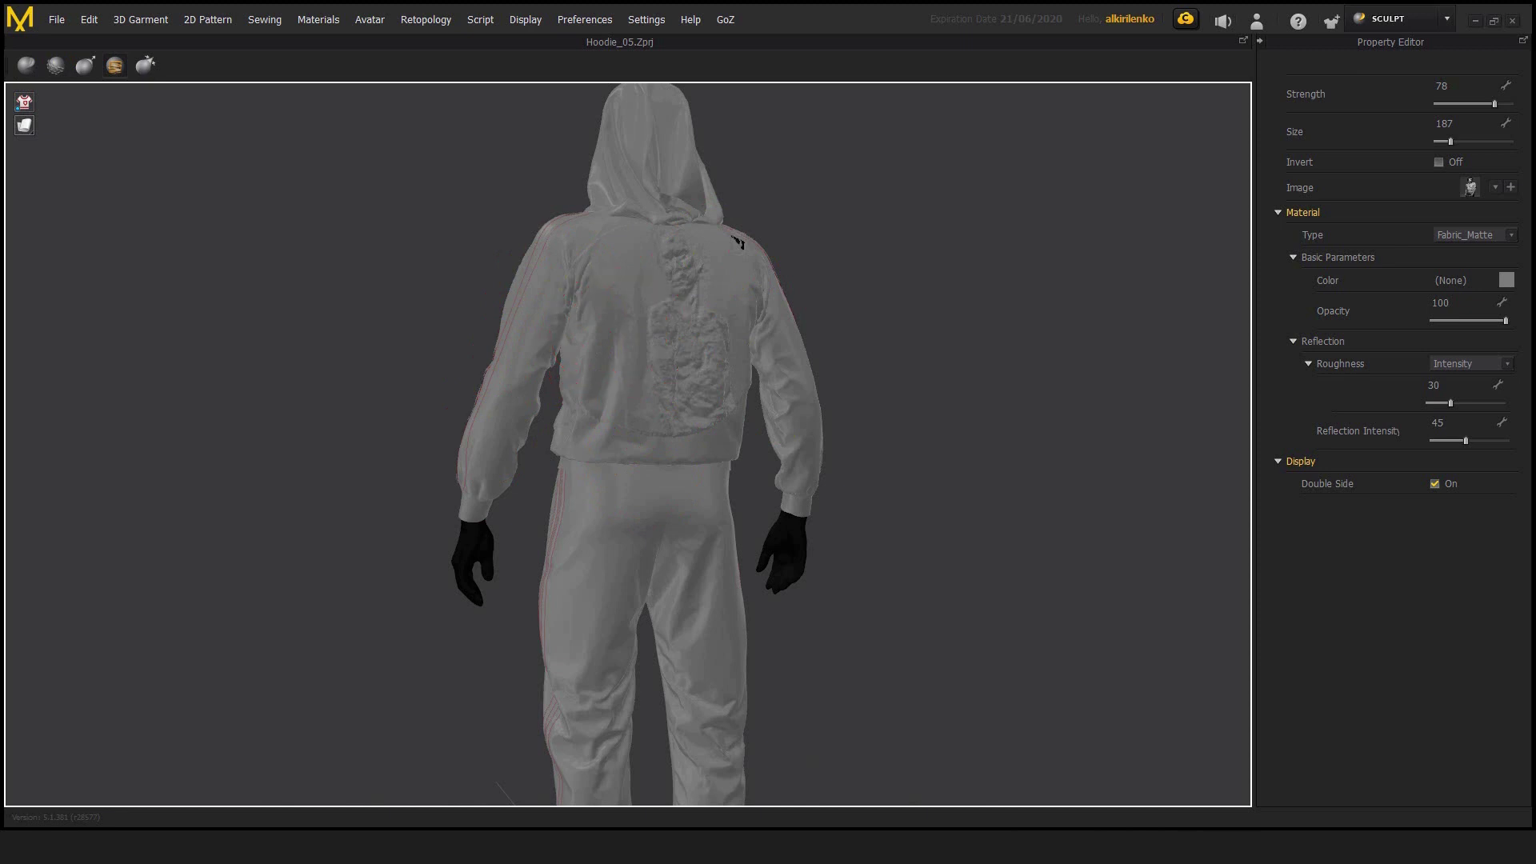
scroll(640, 440, "down", 3)
middle_click_drag(640, 440, 642, 402)
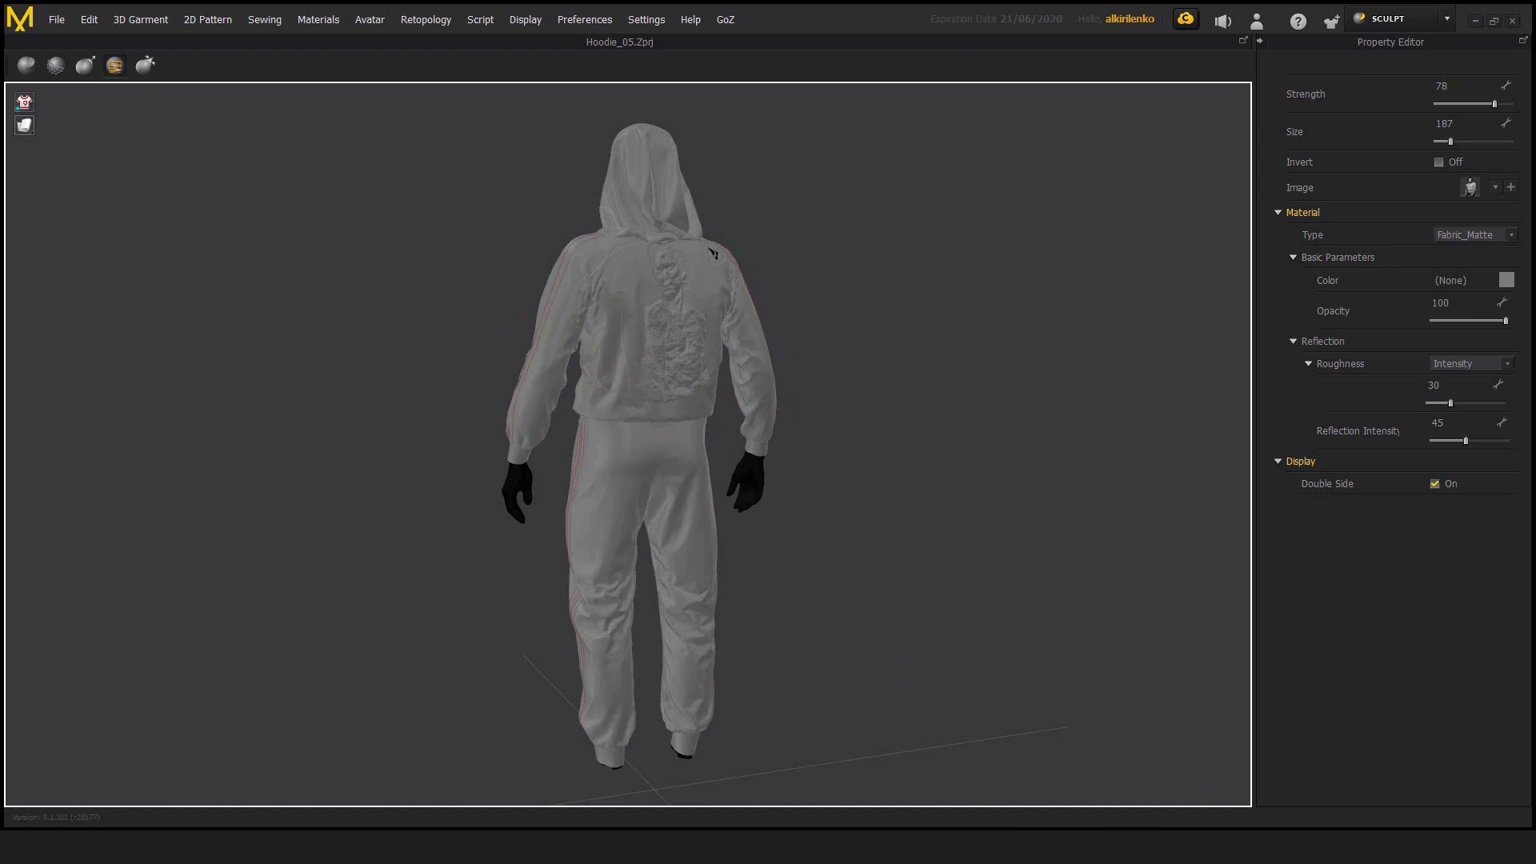
Switch from the image brush to the sculpt brush that has focal and depth settings, for the back of the pants' legs.
scroll(608, 584, "up", 6)
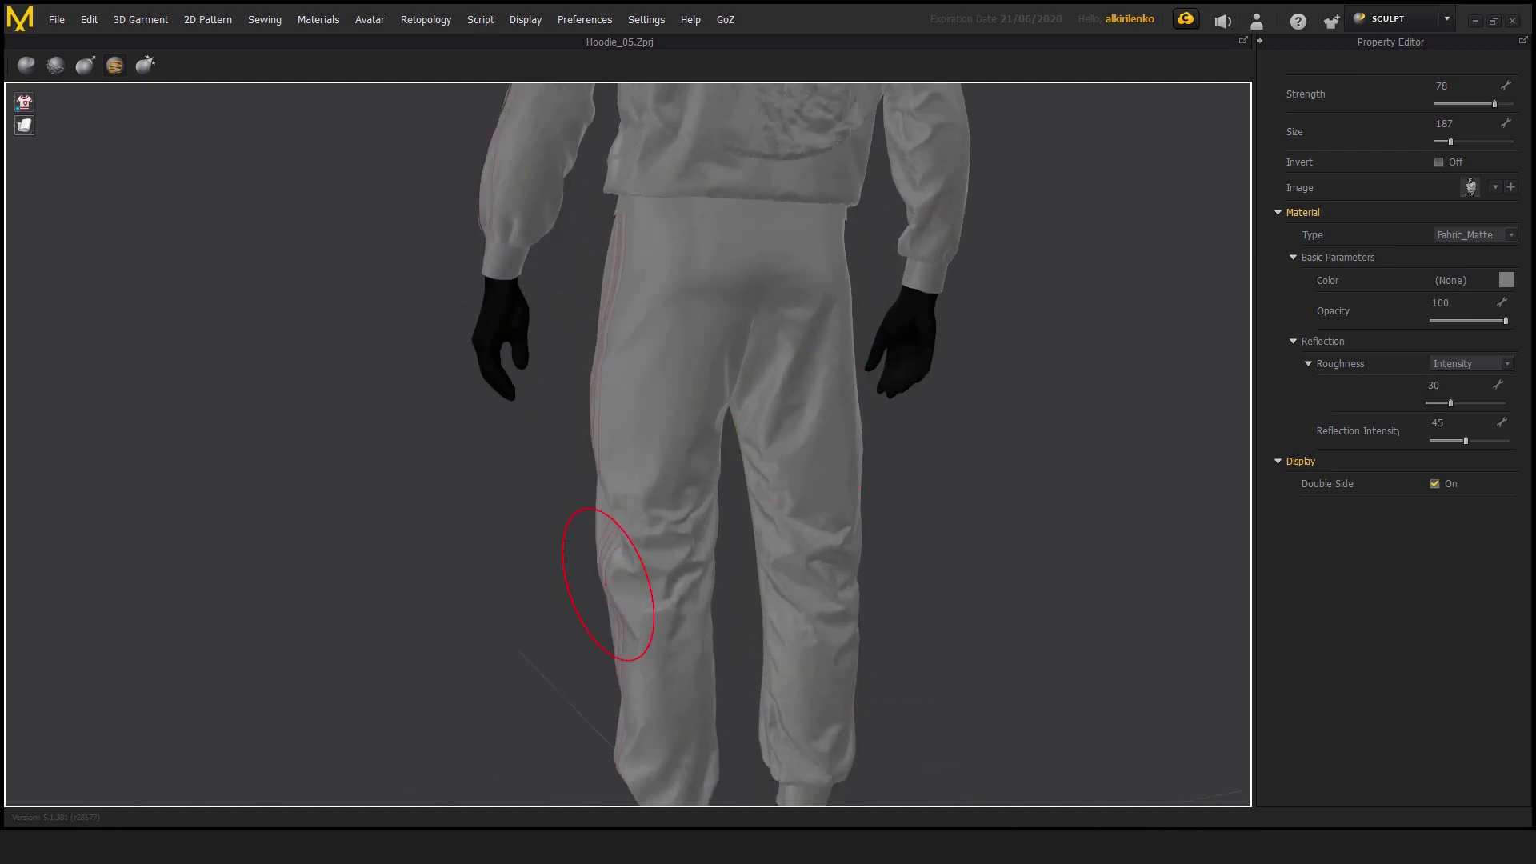
key("shift")
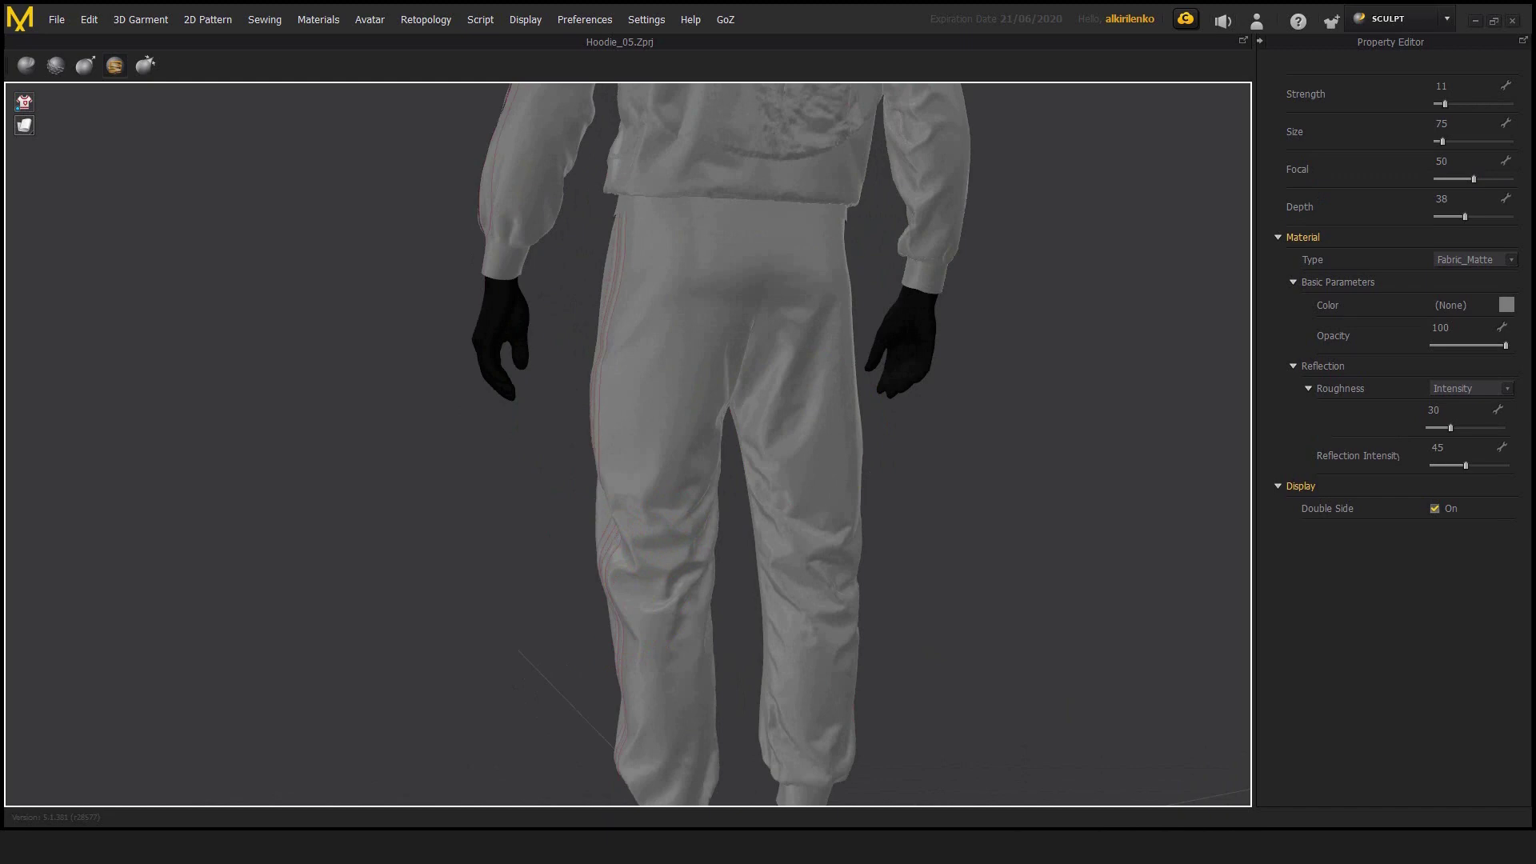
key("1")
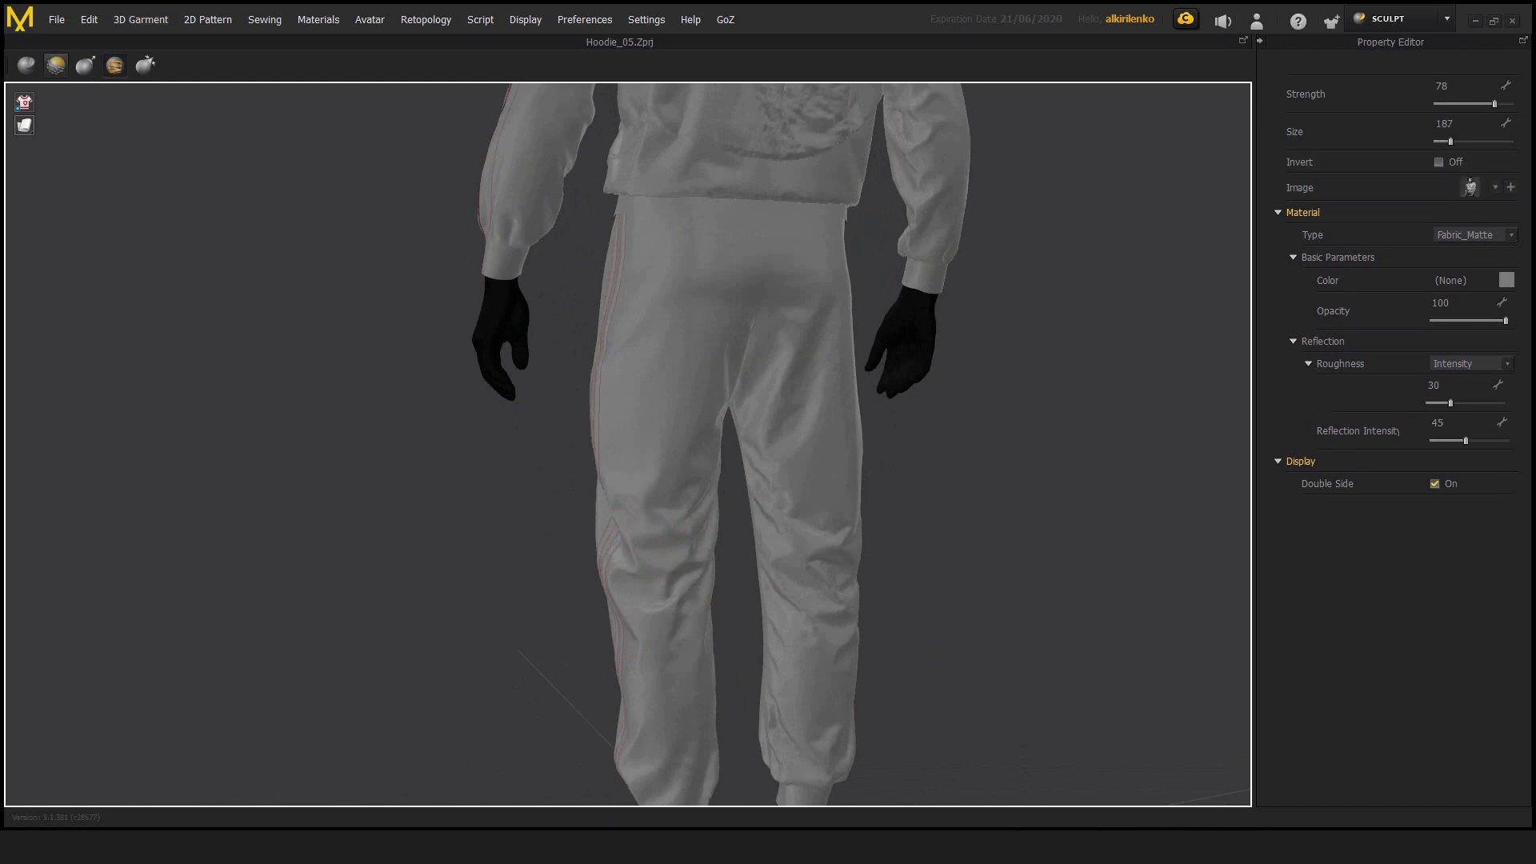
left_click(55, 65)
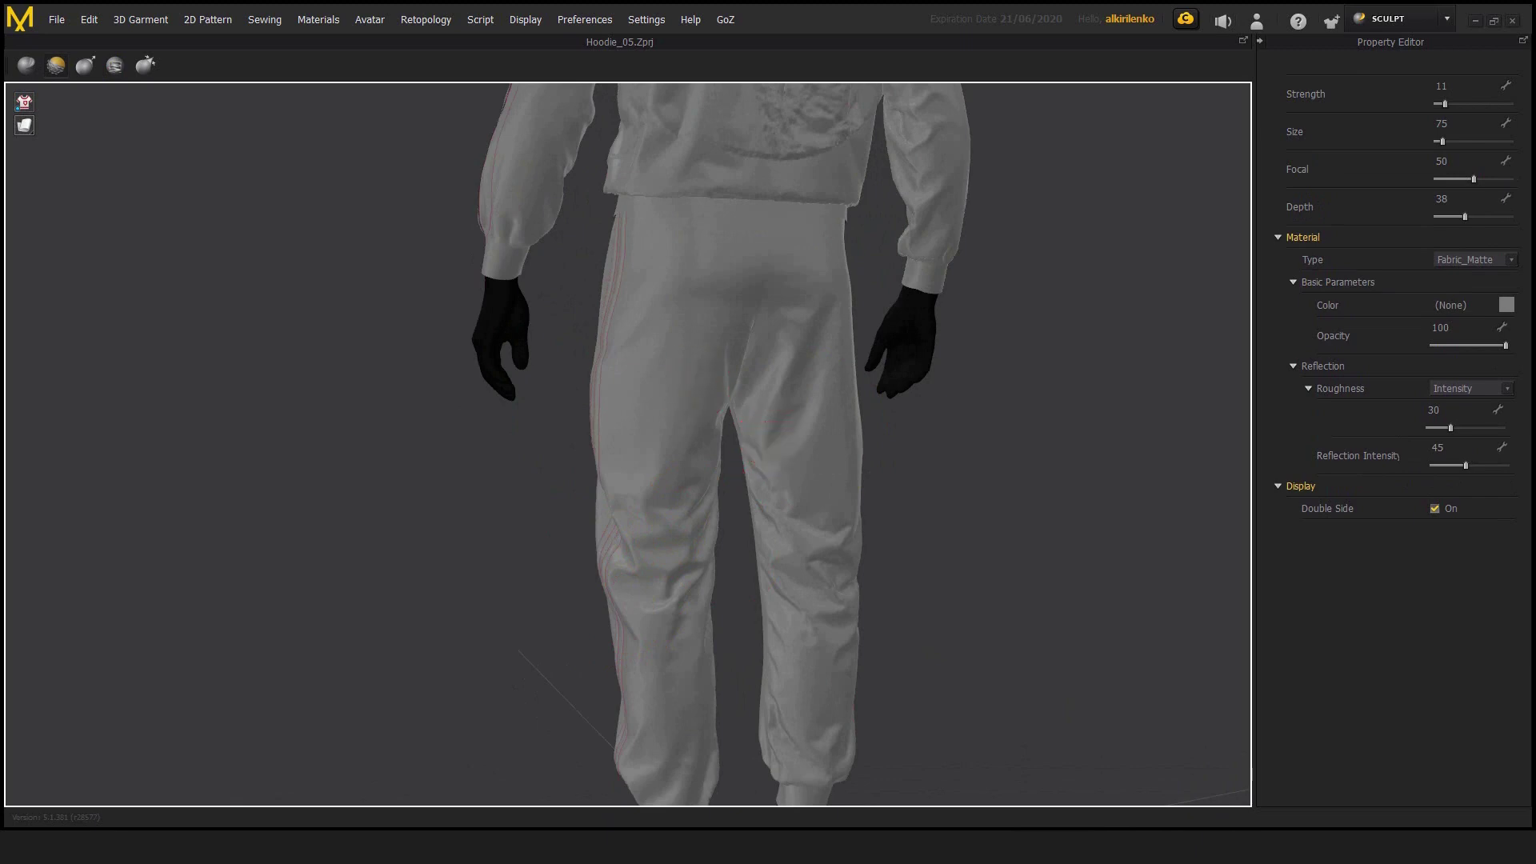
Examine the knee folds on the pants' legs from behind and from both sides.
middle_click_drag(760, 457, 730, 424)
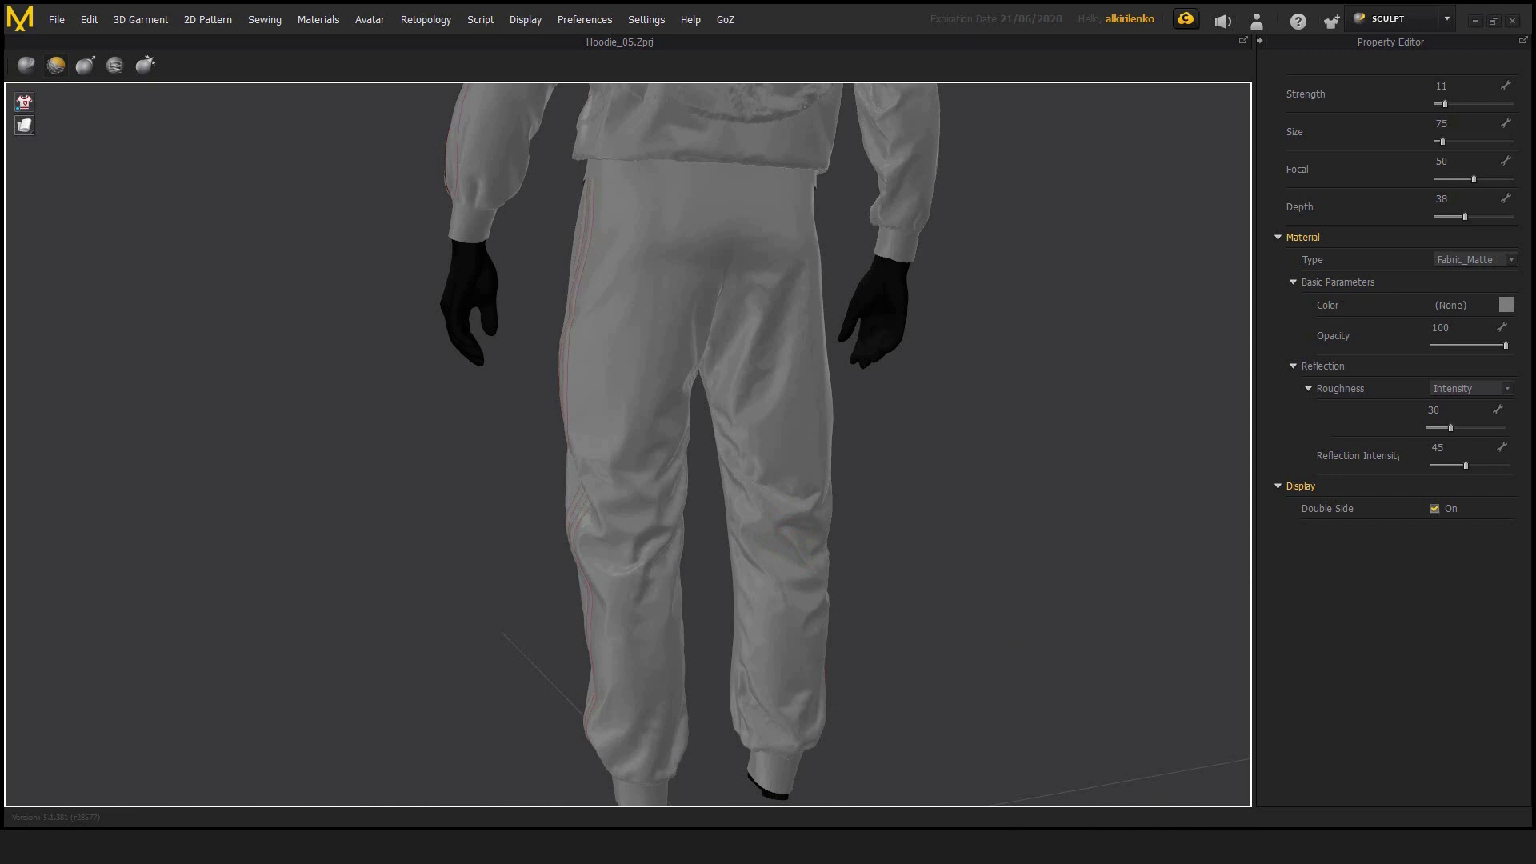
middle_click_drag(788, 524, 795, 486)
right_click_drag(952, 496, 803, 512)
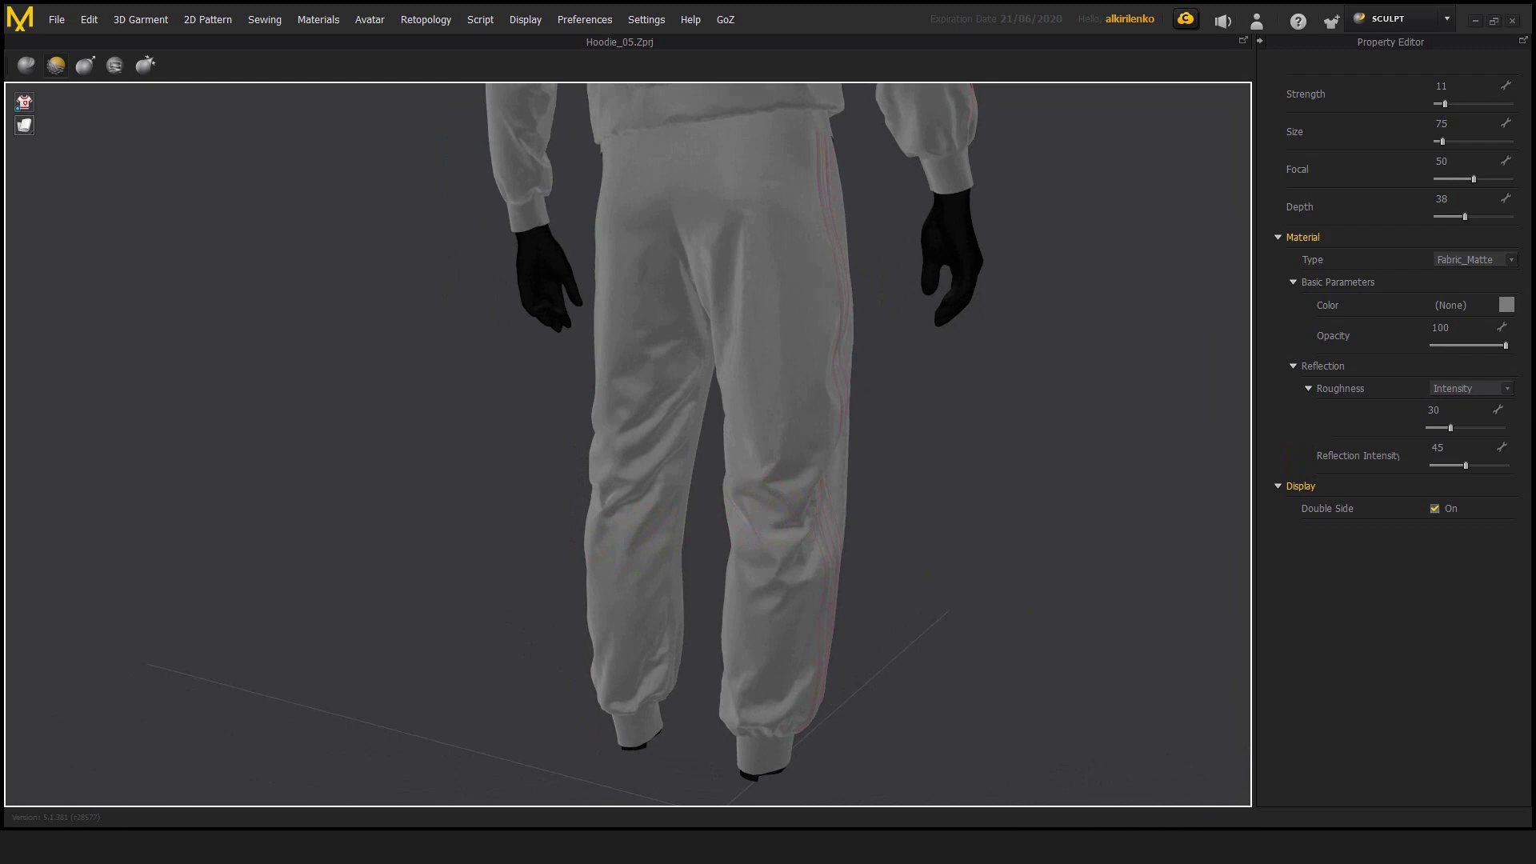
middle_click_drag(606, 398, 646, 418)
right_click_drag(645, 418, 707, 419)
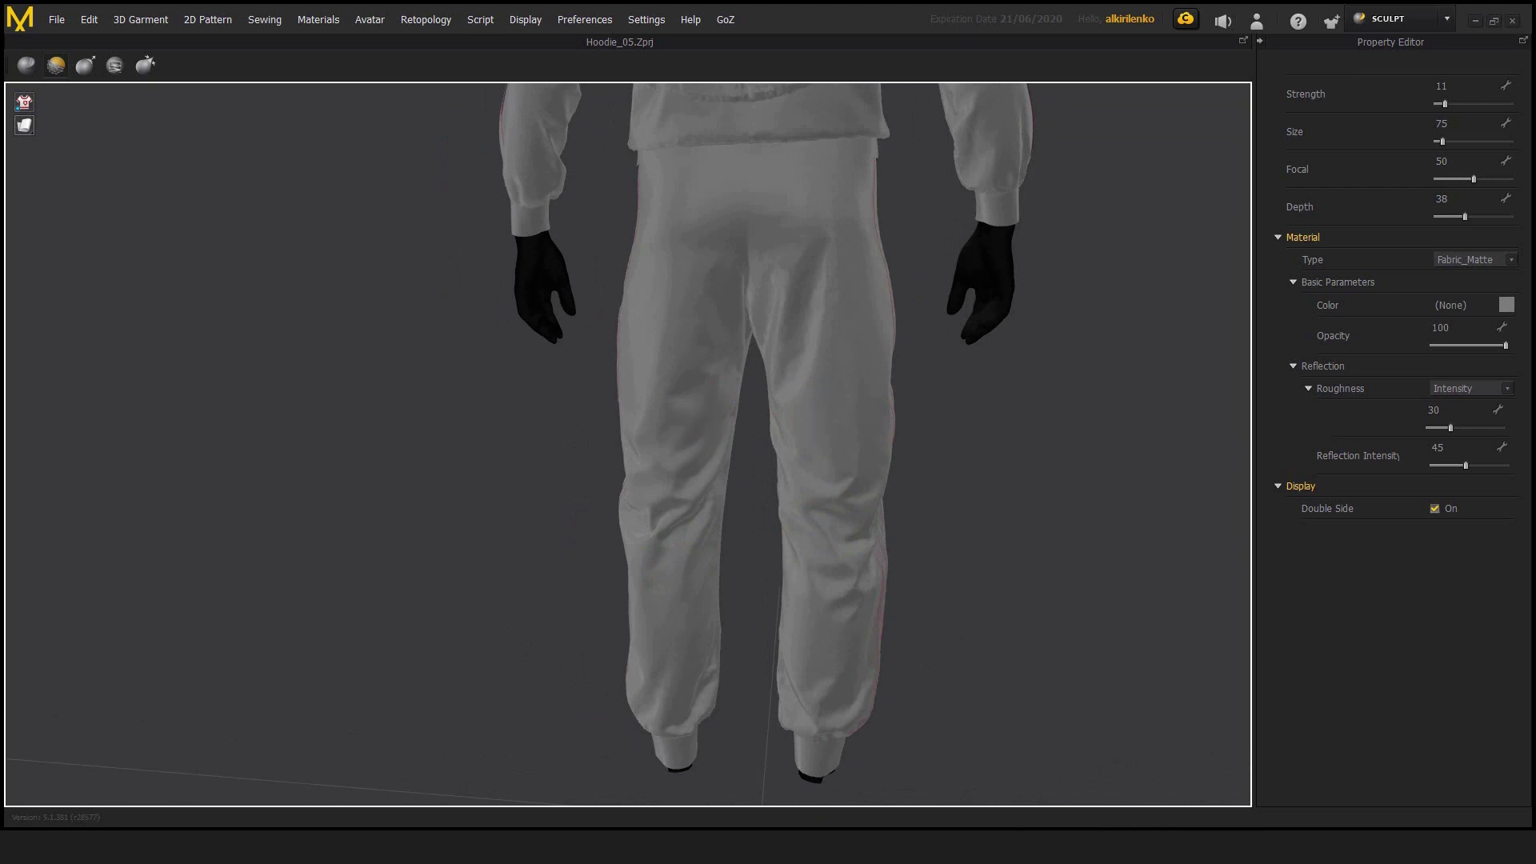
right_click_drag(796, 456, 727, 488)
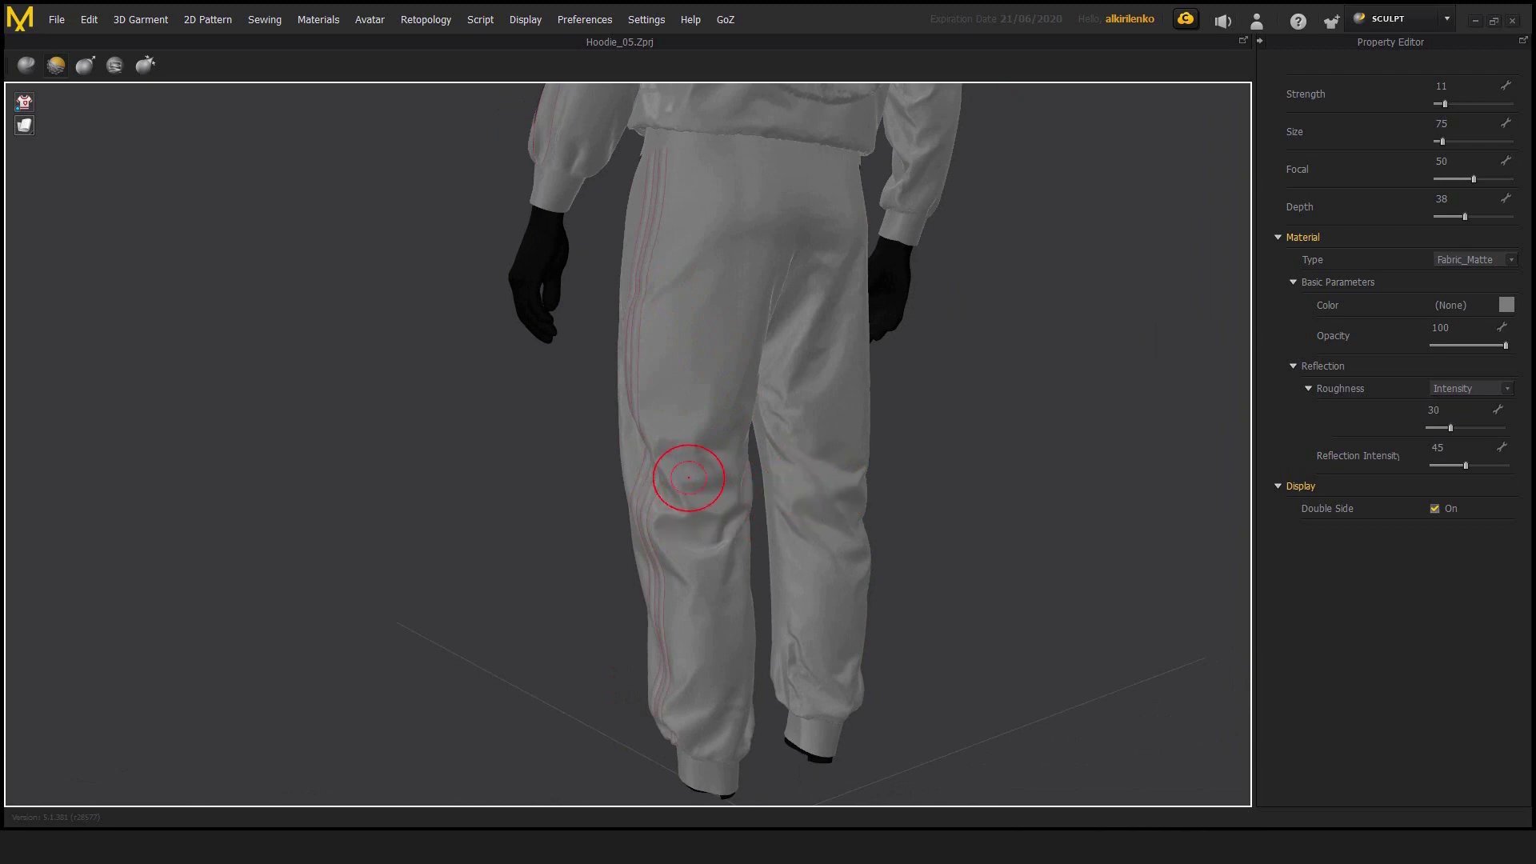
right_click_drag(714, 431, 648, 448)
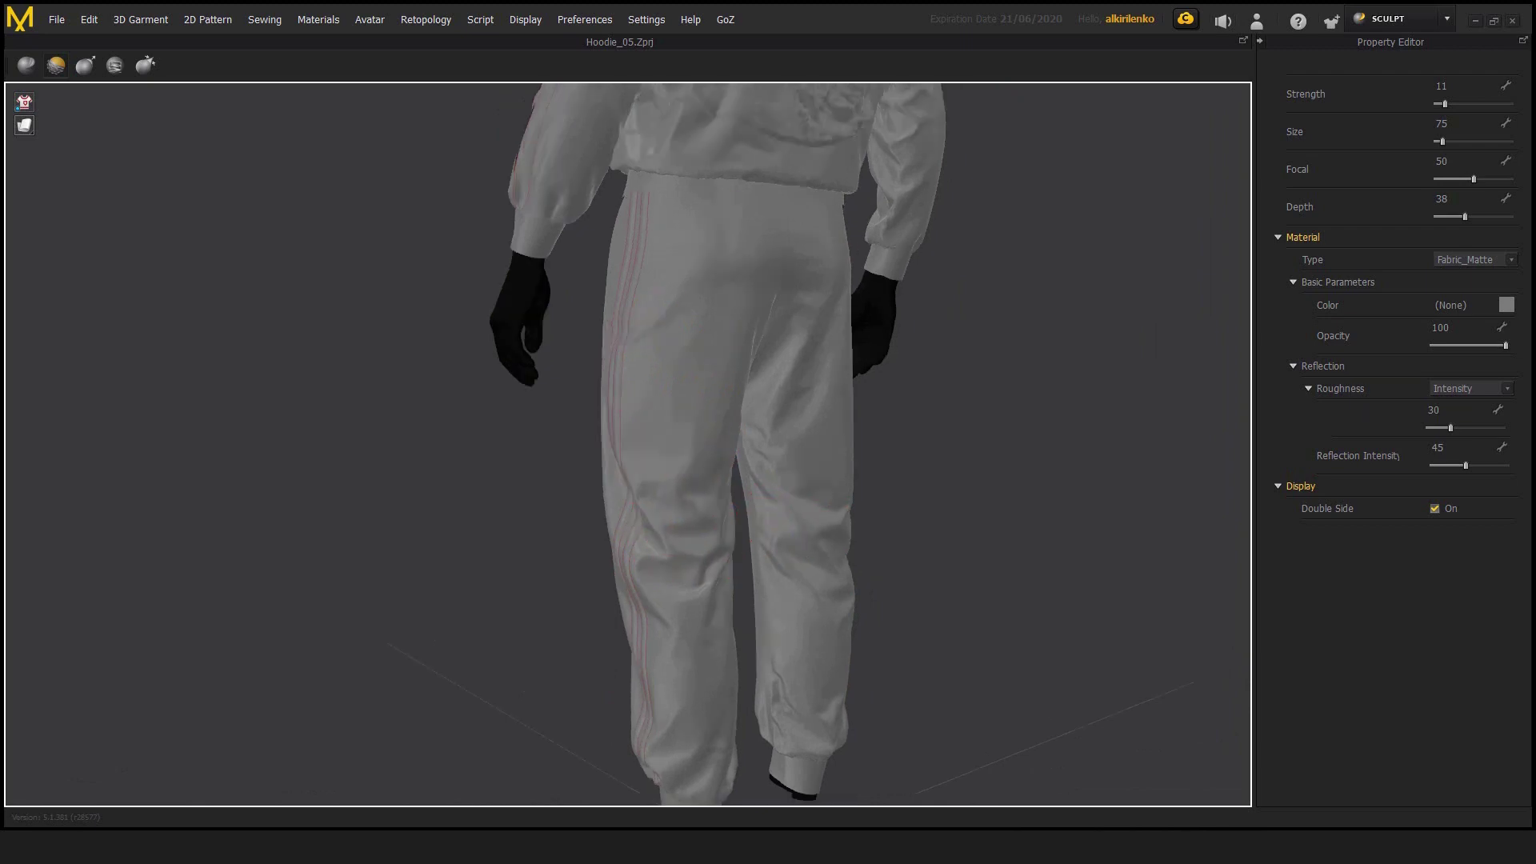
Examine the whole garment and the sculpted hoodie back from several rear angles.
middle_click_drag(648, 448, 652, 592)
scroll(640, 568, "down", 4)
scroll(628, 444, "down", 2)
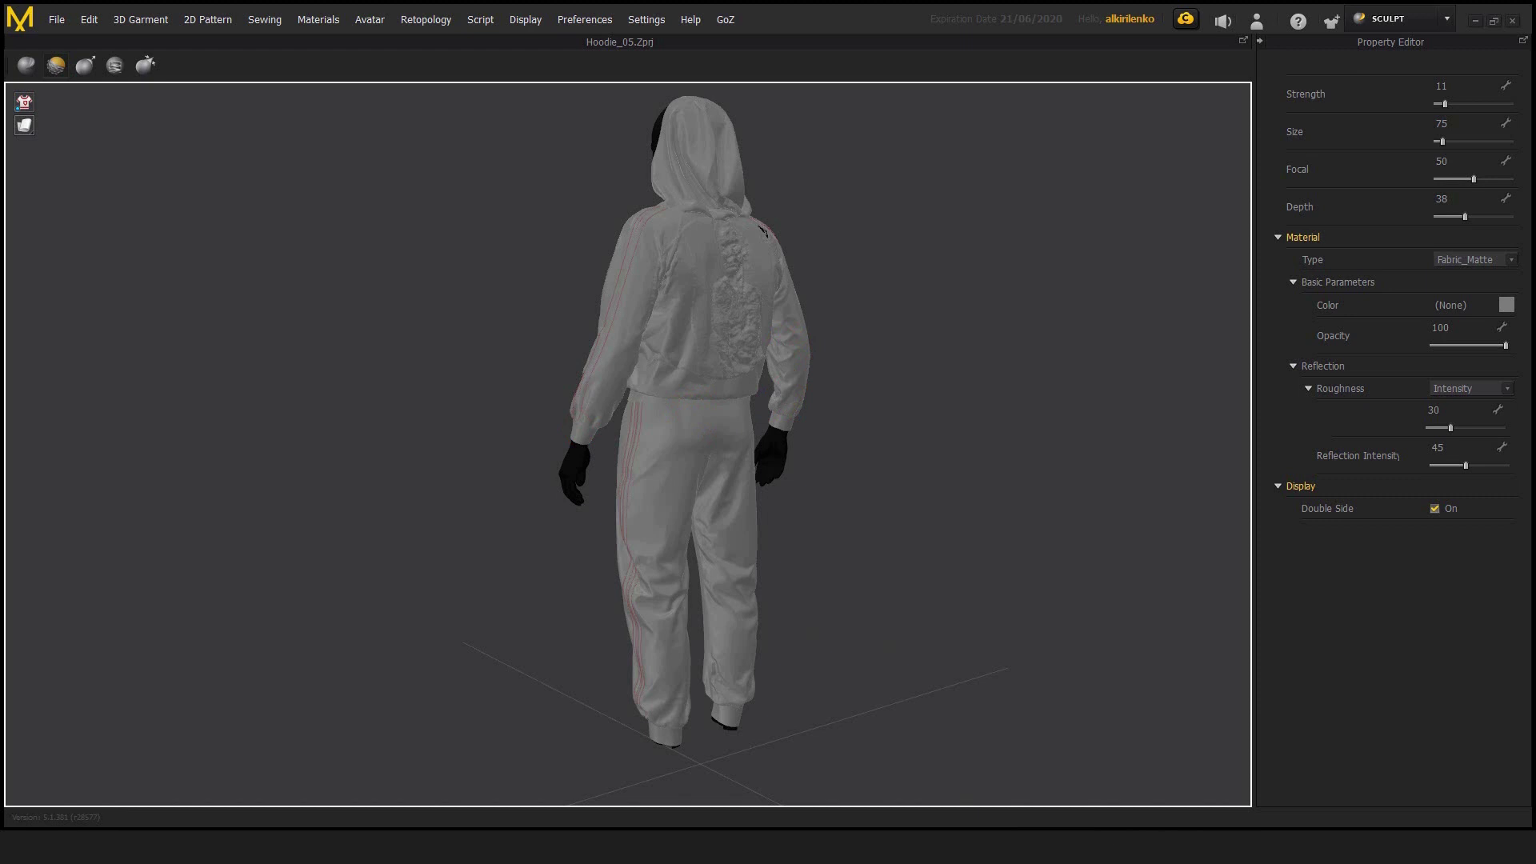
right_click_drag(800, 360, 680, 352)
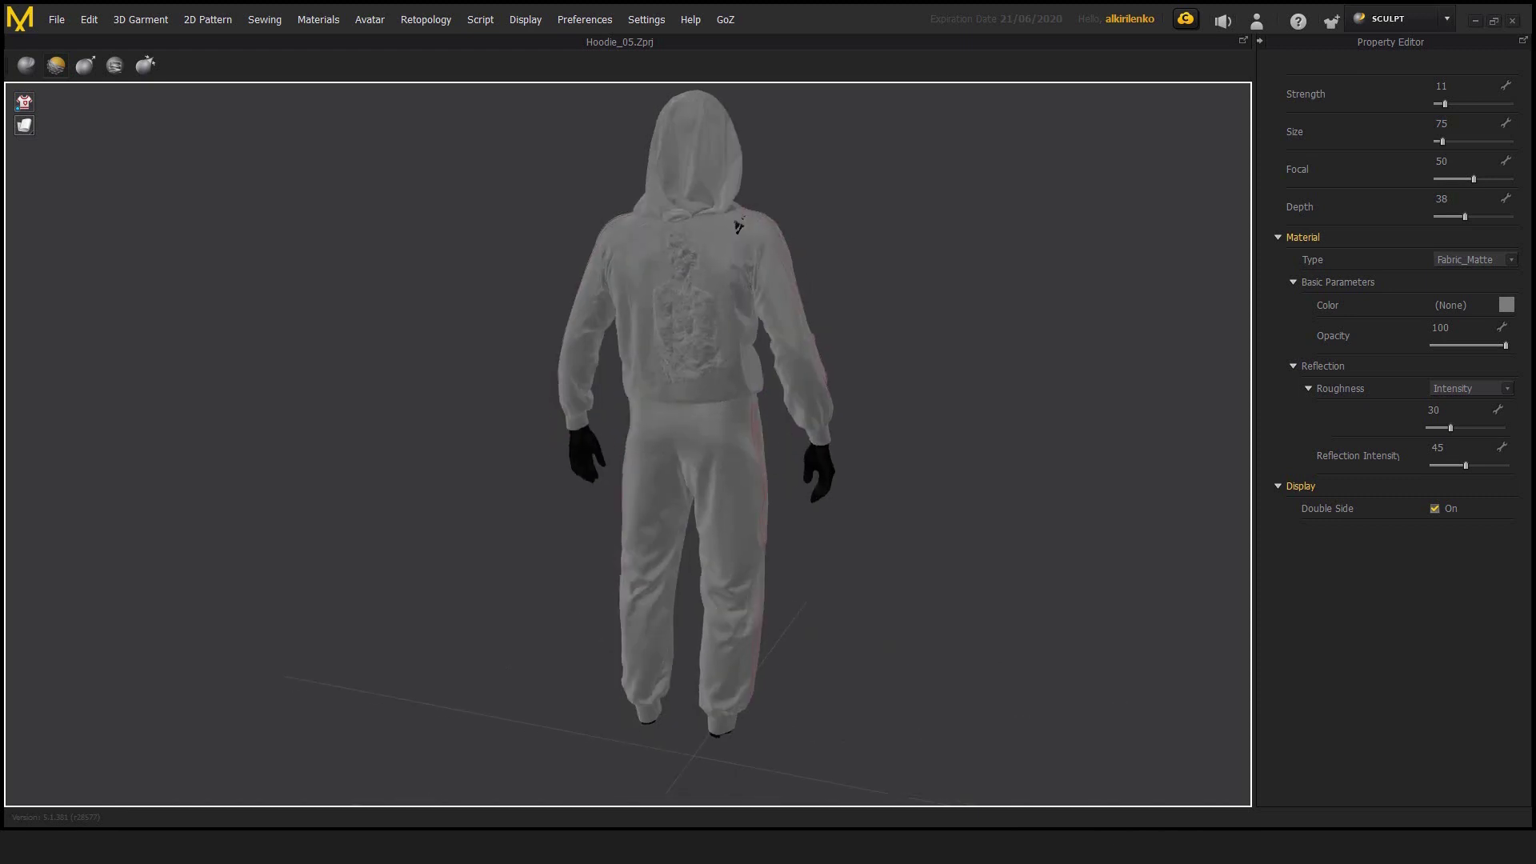
scroll(680, 352, "up", 5)
middle_click_drag(680, 352, 620, 630)
scroll(834, 214, "down", 2)
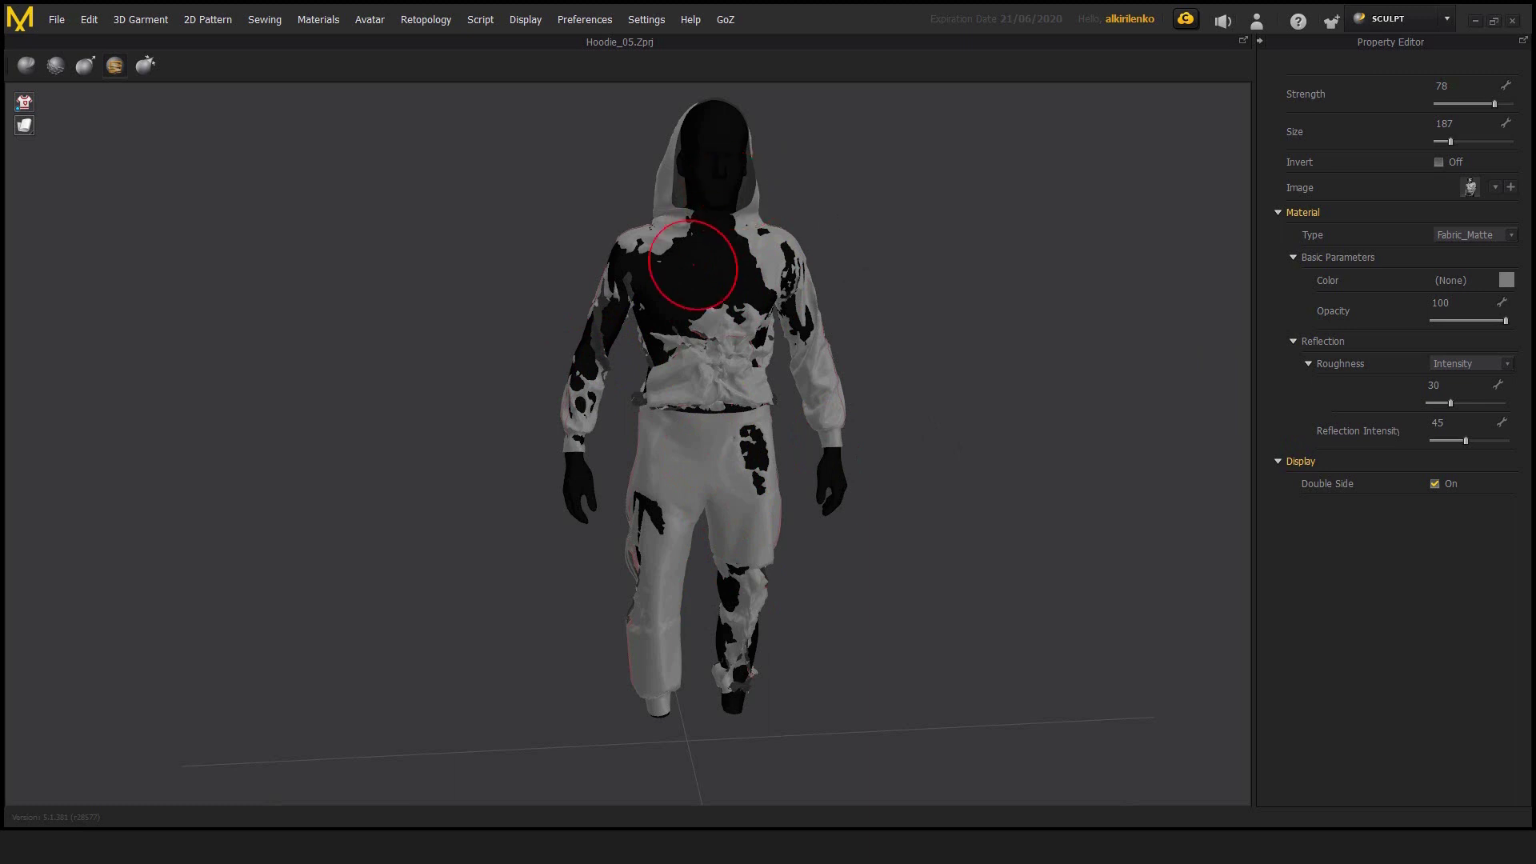
Sculpt the brush image on the front hip of the pants and undo the extra stamps around the crotch.
right_click_drag(455, 328, 688, 328)
right_click_drag(844, 347, 888, 377)
middle_click_drag(957, 340, 966, 420)
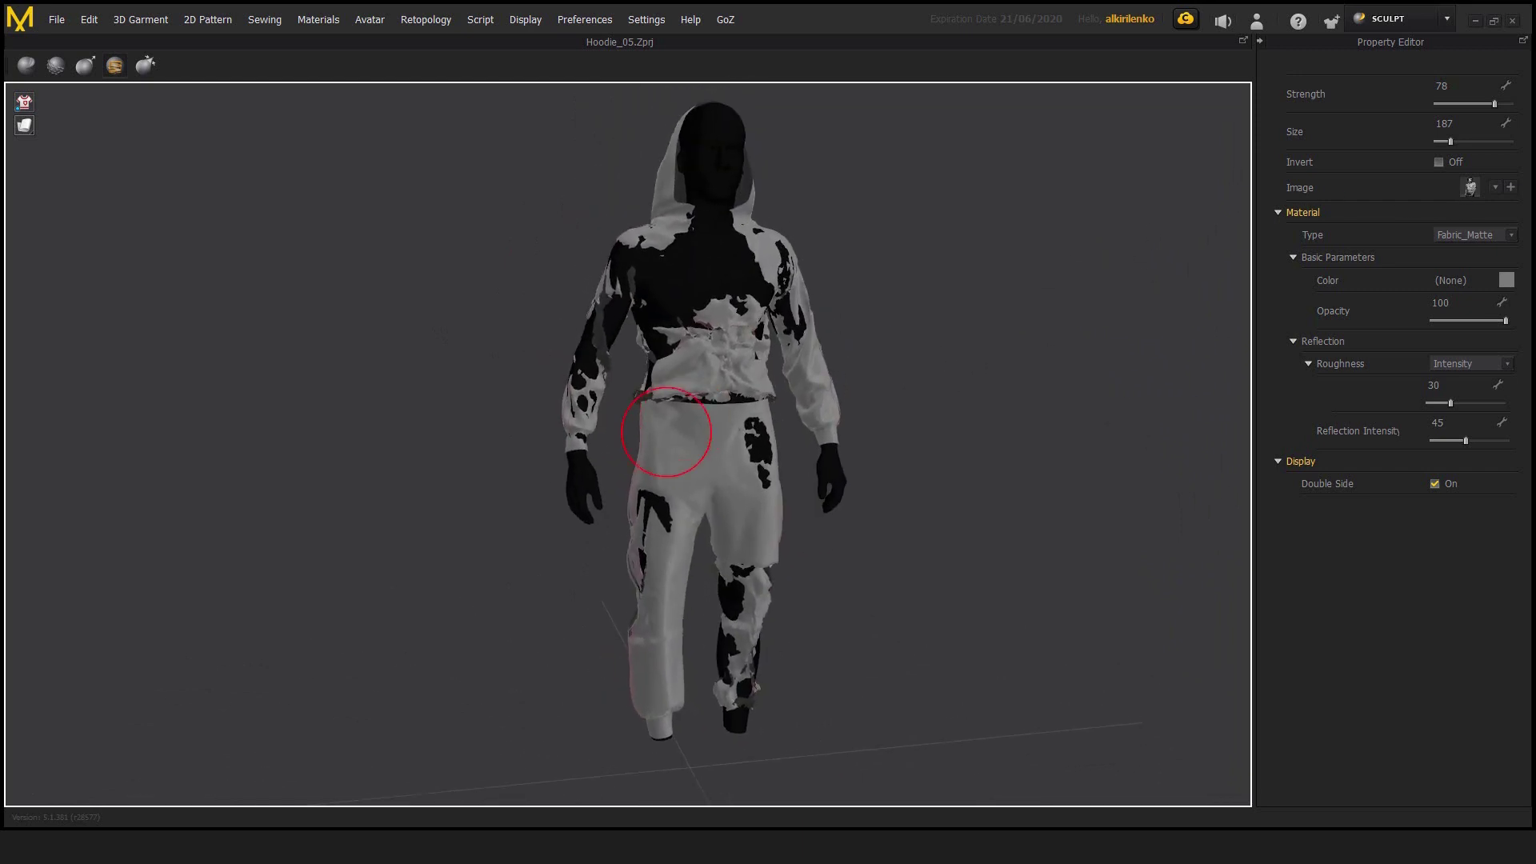
right_click_drag(952, 394, 920, 400)
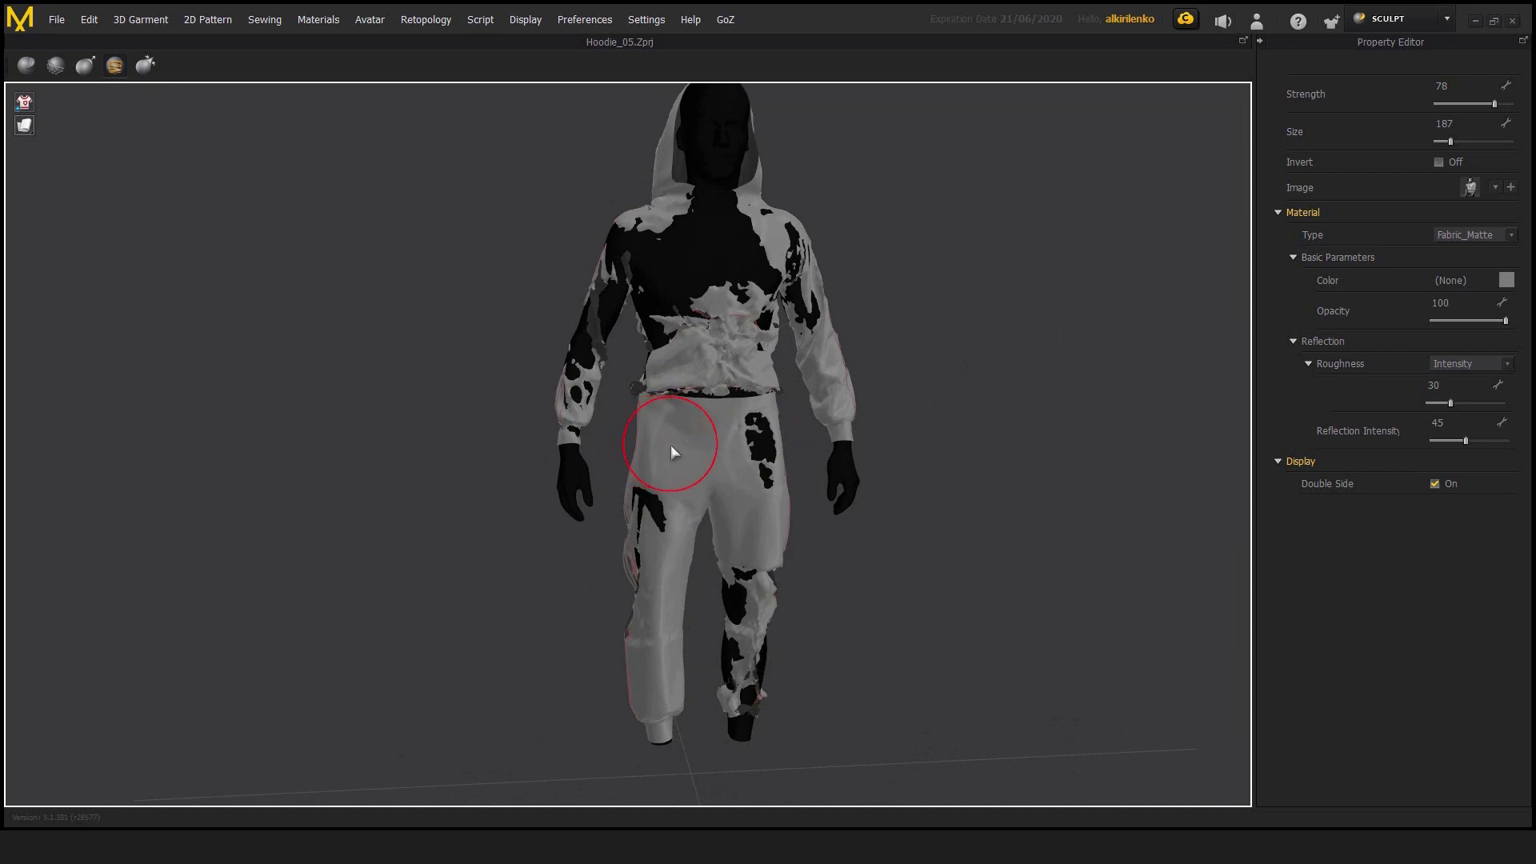
left_click_drag(672, 452, 665, 466)
key("ctrl+z")
left_click(668, 449)
left_click(704, 449)
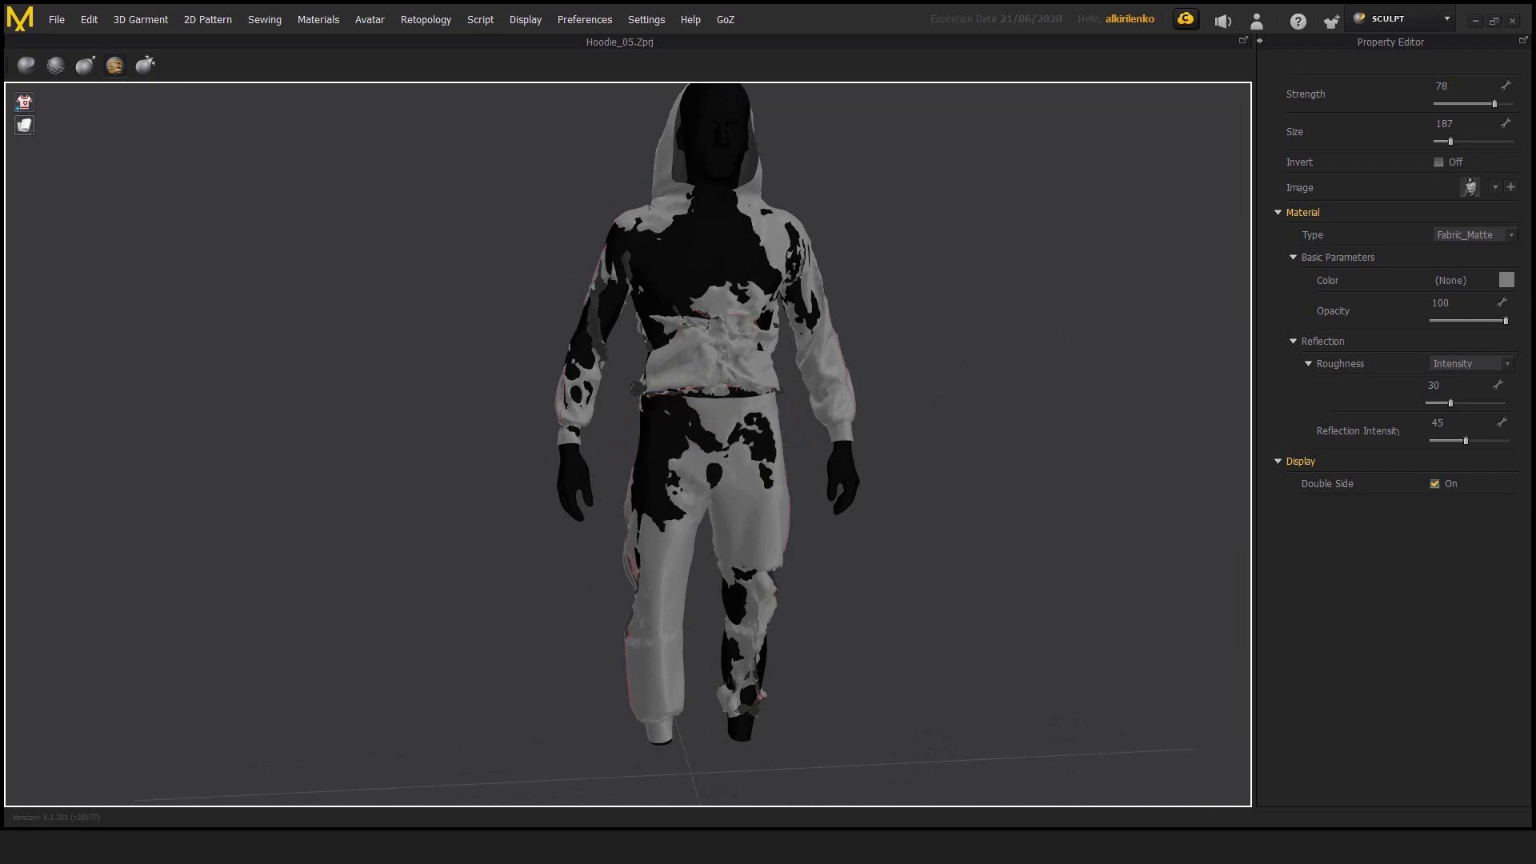
left_click(712, 466)
key("ctrl+z")
key("ctrl+z")
key("ctrl+z")
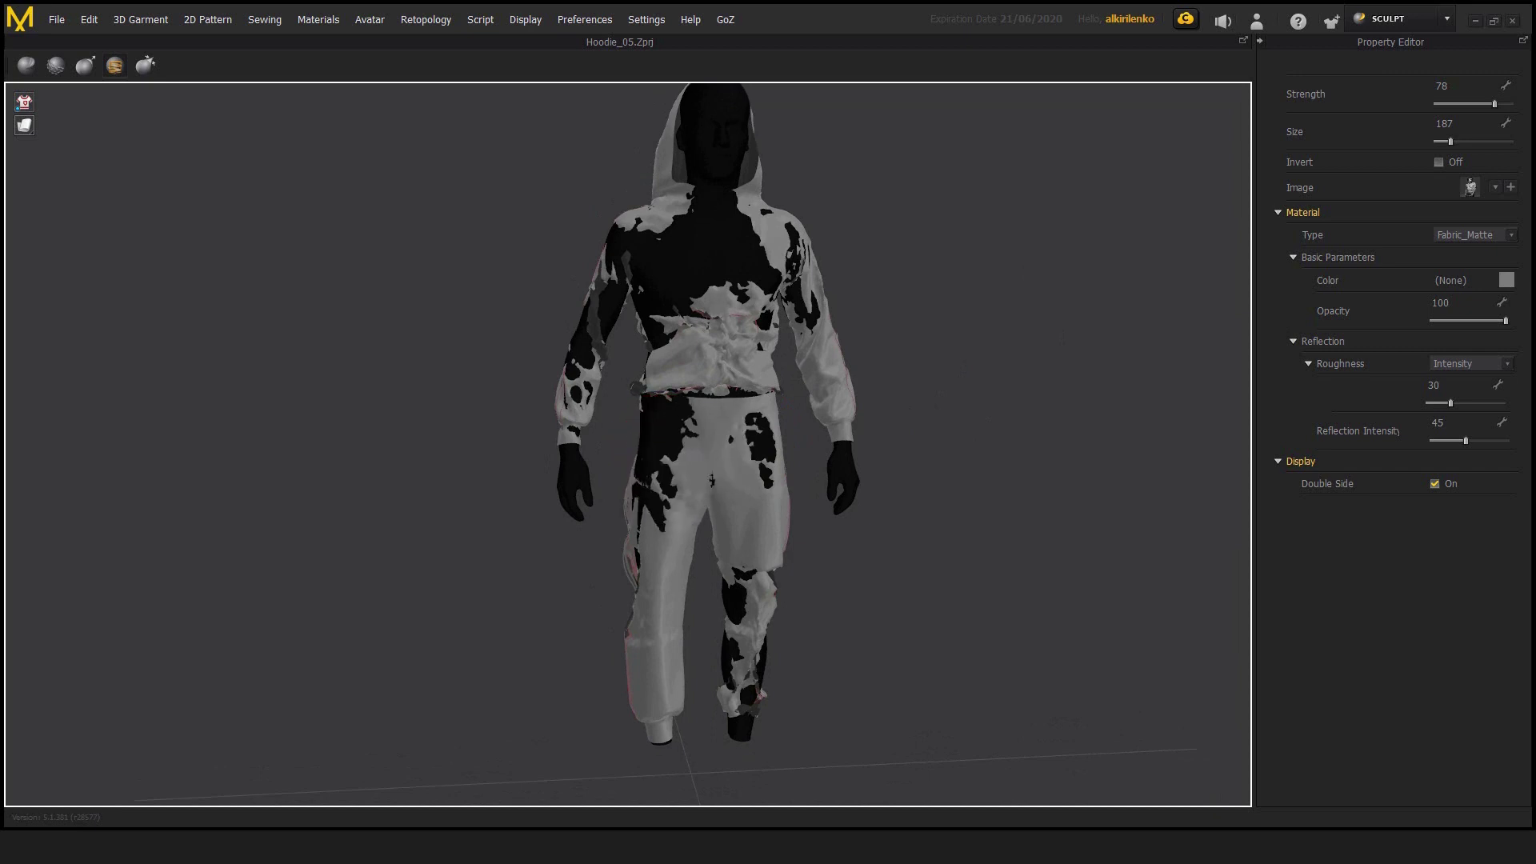
Examine the sculpted patches on the hoodie and pants from the back, side and front.
right_click_drag(998, 371, 972, 352)
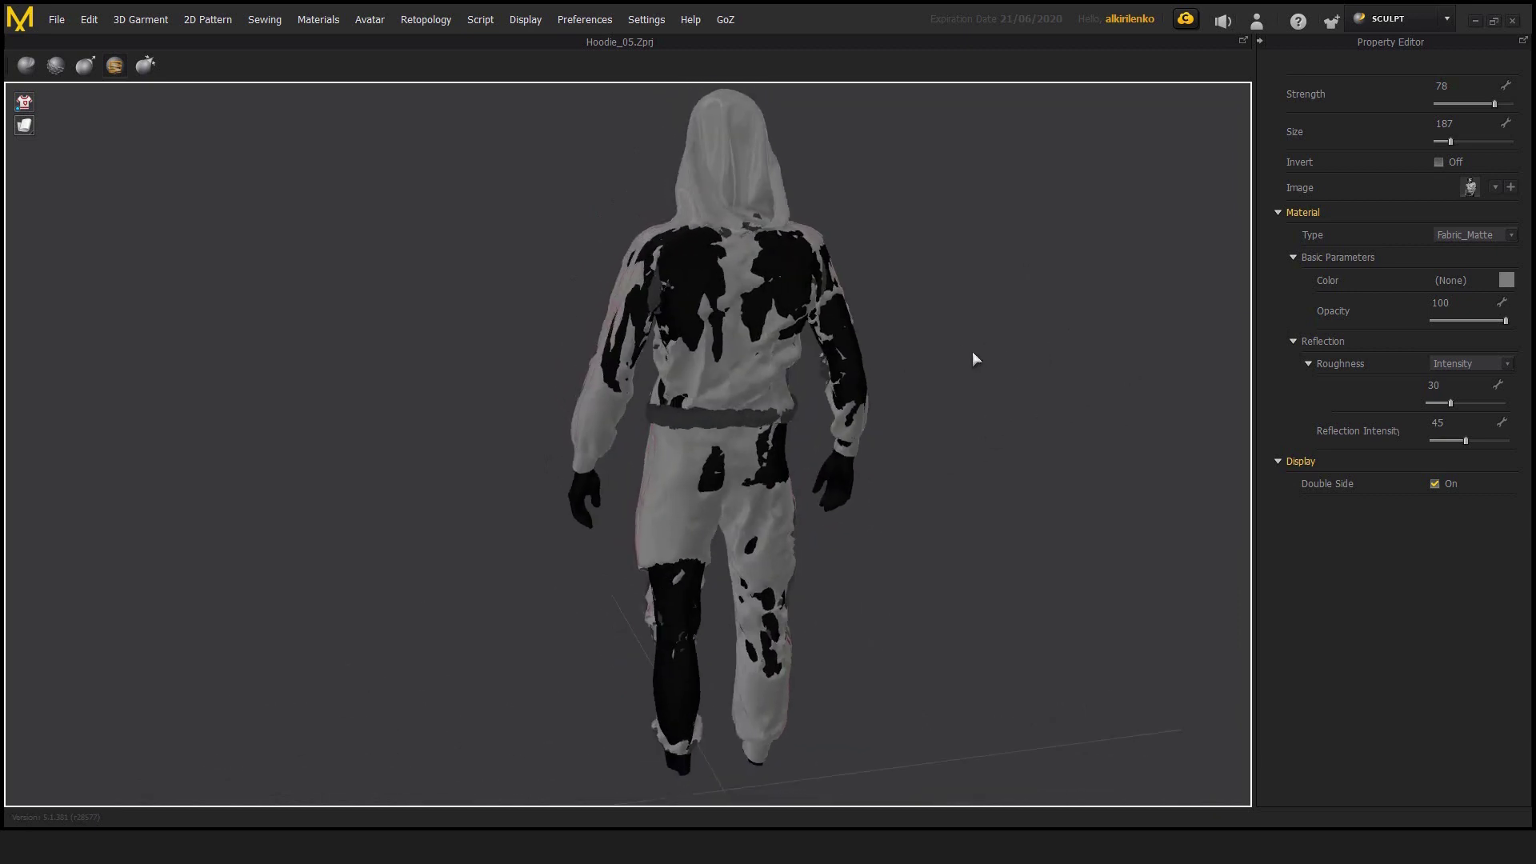
middle_click_drag(966, 357, 967, 352)
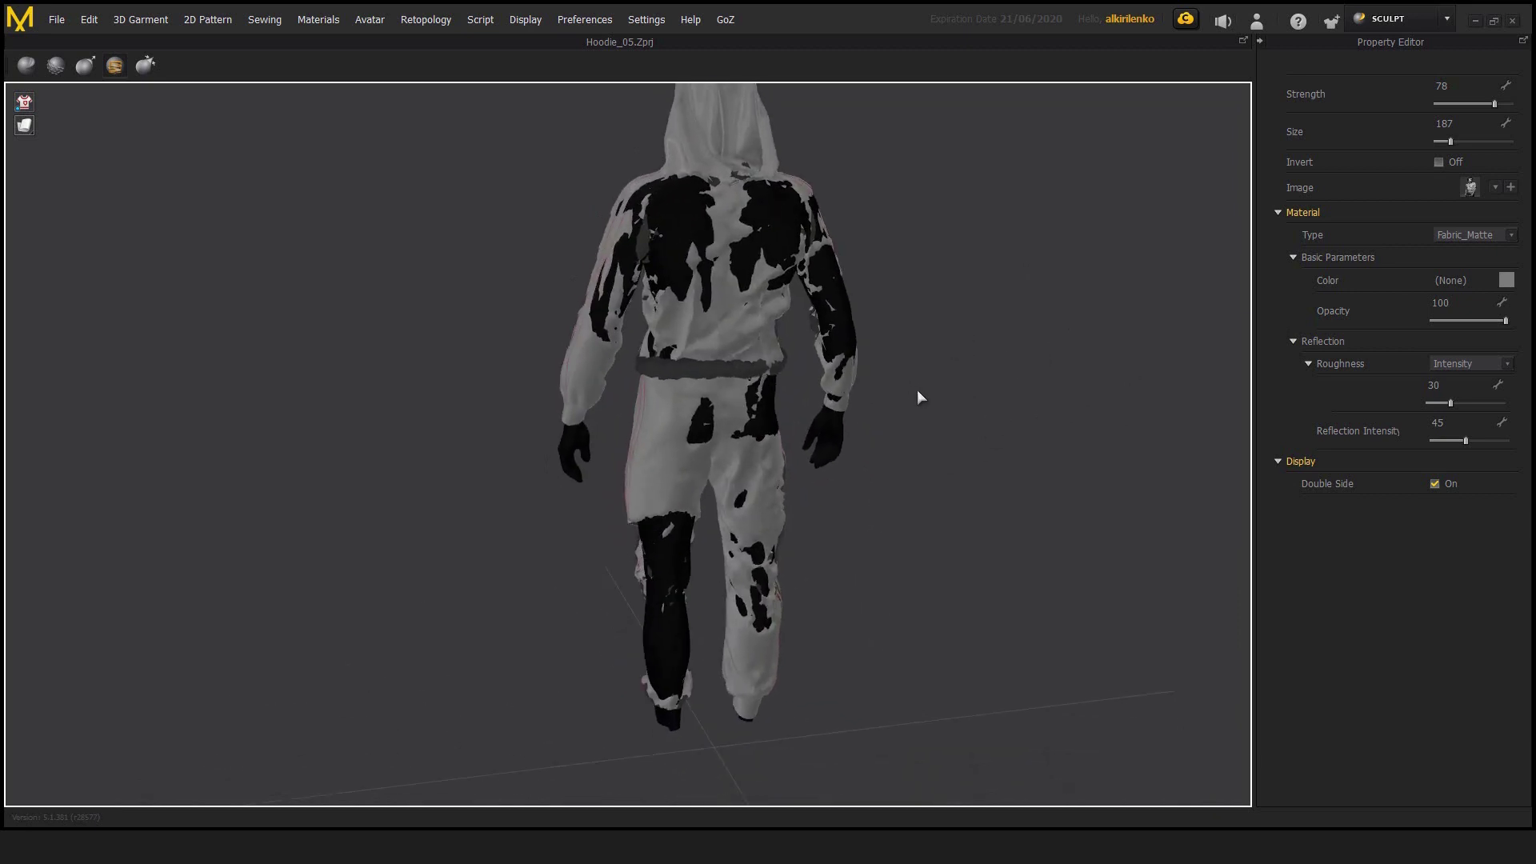
mouse_move(982, 397)
right_mouse_down()
mouse_move(1022, 381)
mouse_move(1001, 411)
mouse_move(930, 380)
mouse_move(1016, 383)
right_mouse_up()
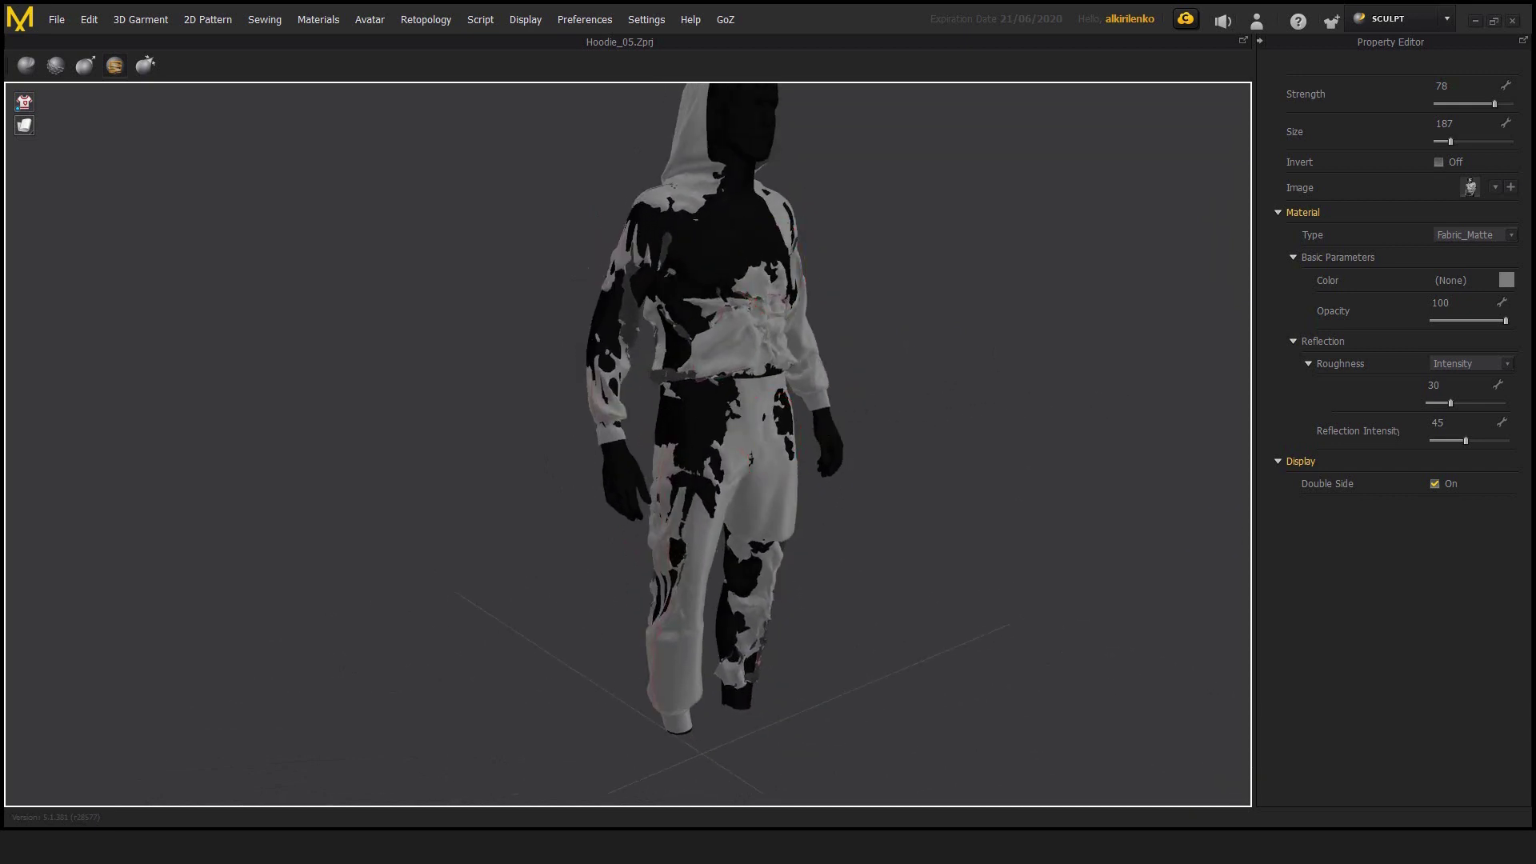
right_click_drag(940, 346, 960, 392)
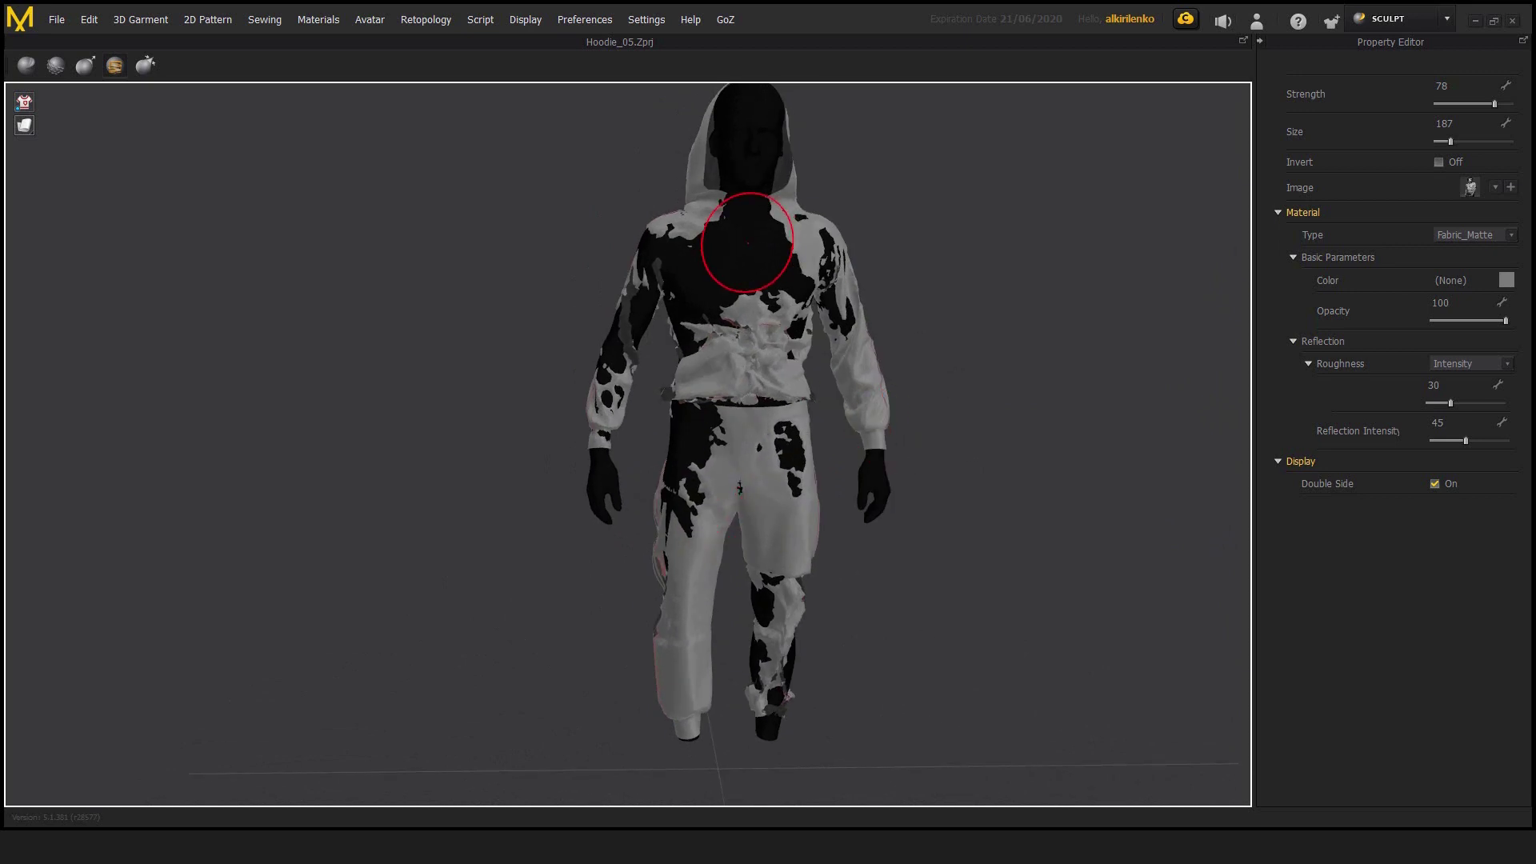
right_click_drag(1015, 301, 939, 386)
middle_click_drag(939, 386, 950, 344)
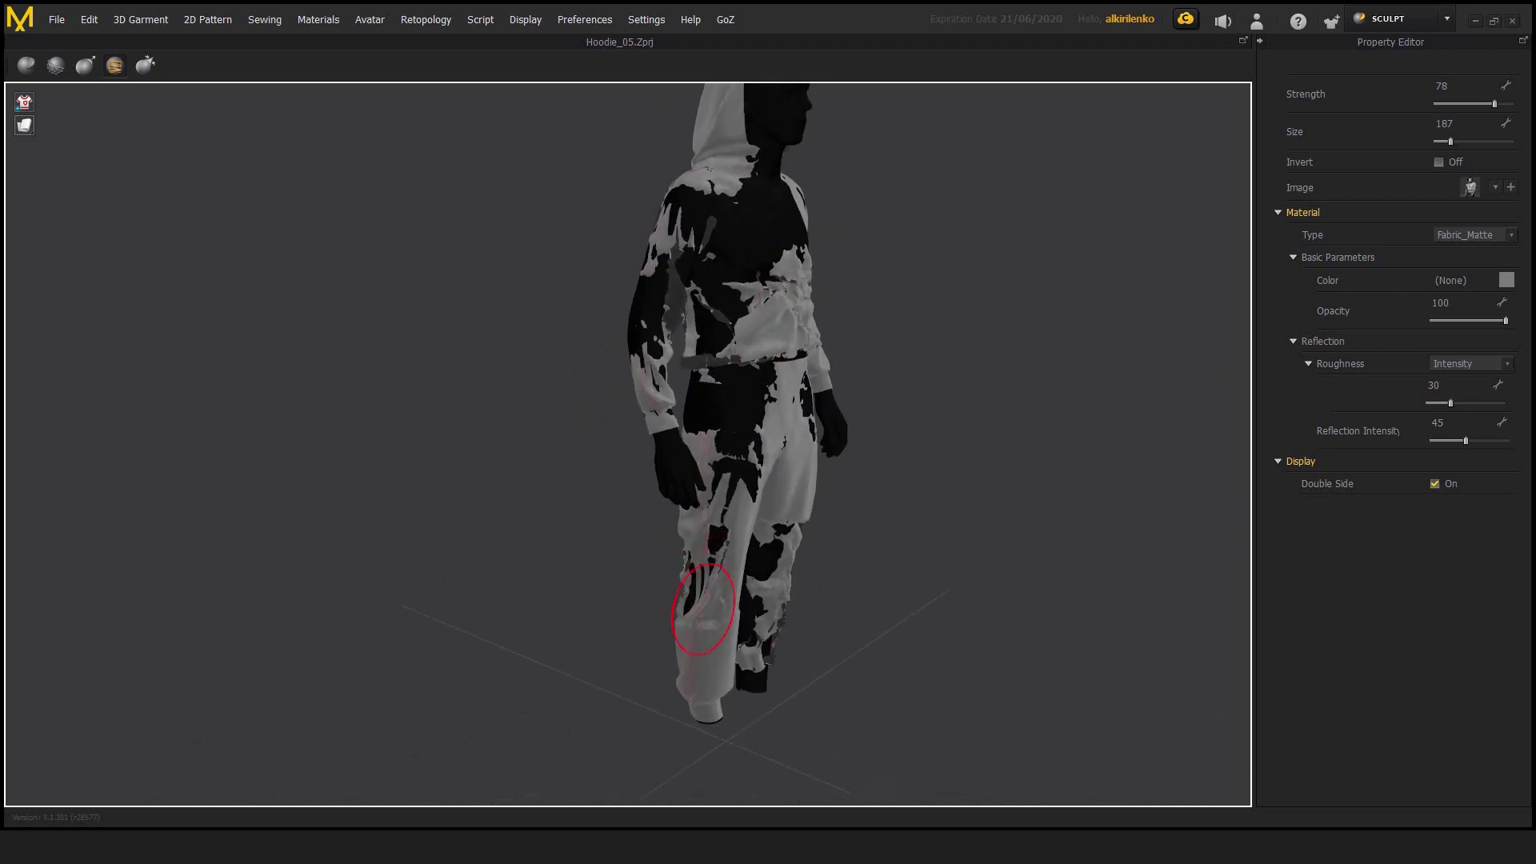
mouse_move(883, 590)
right_mouse_down()
mouse_move(949, 559)
mouse_move(905, 500)
right_mouse_up()
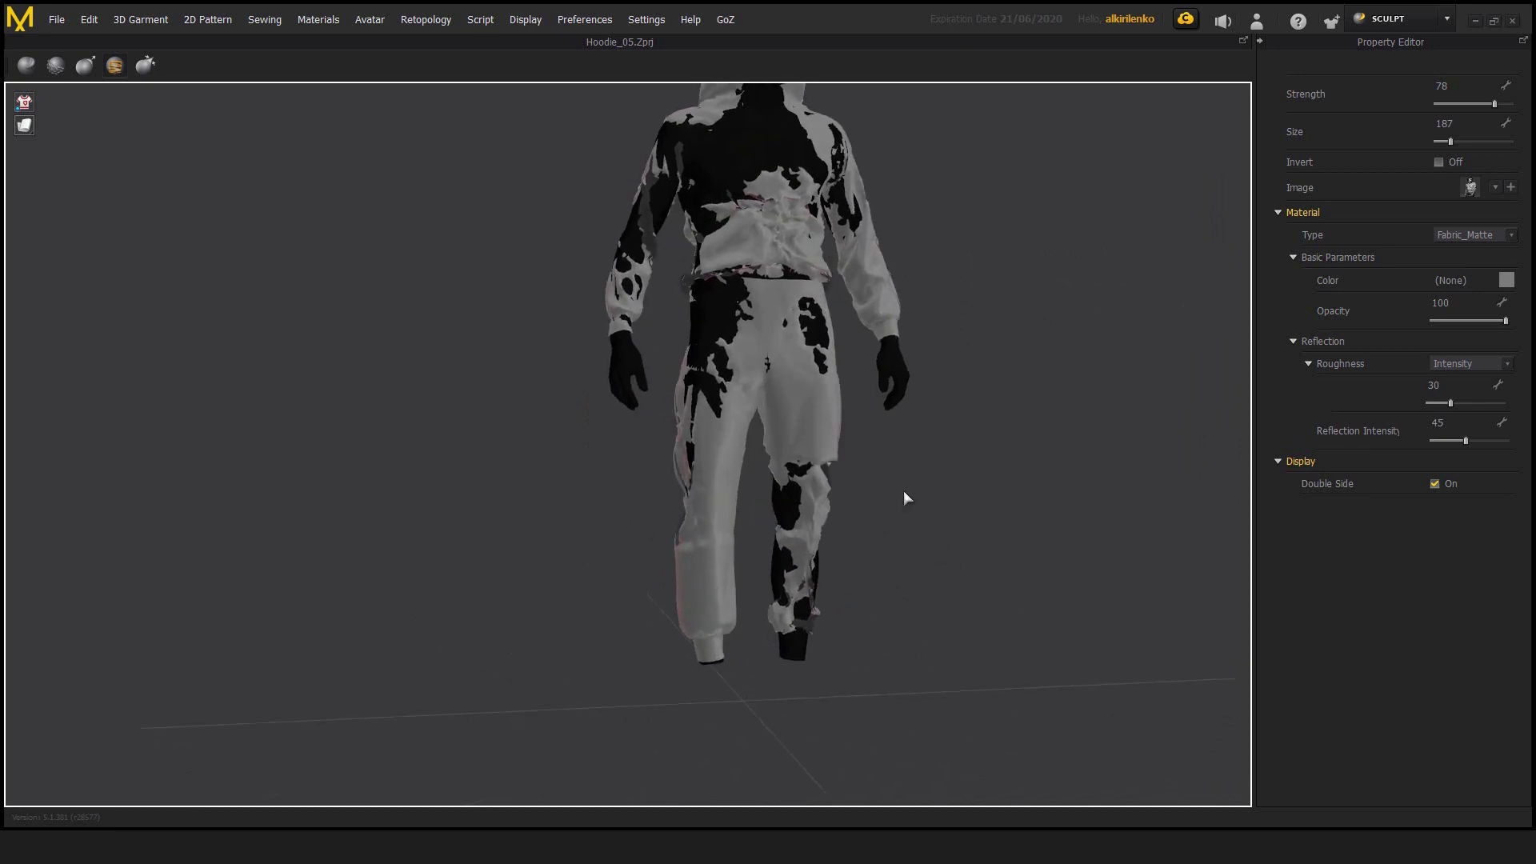
Sculpt the brush image on the front of one lower pants leg and behind the same leg's knee.
scroll(851, 528, "up", 5)
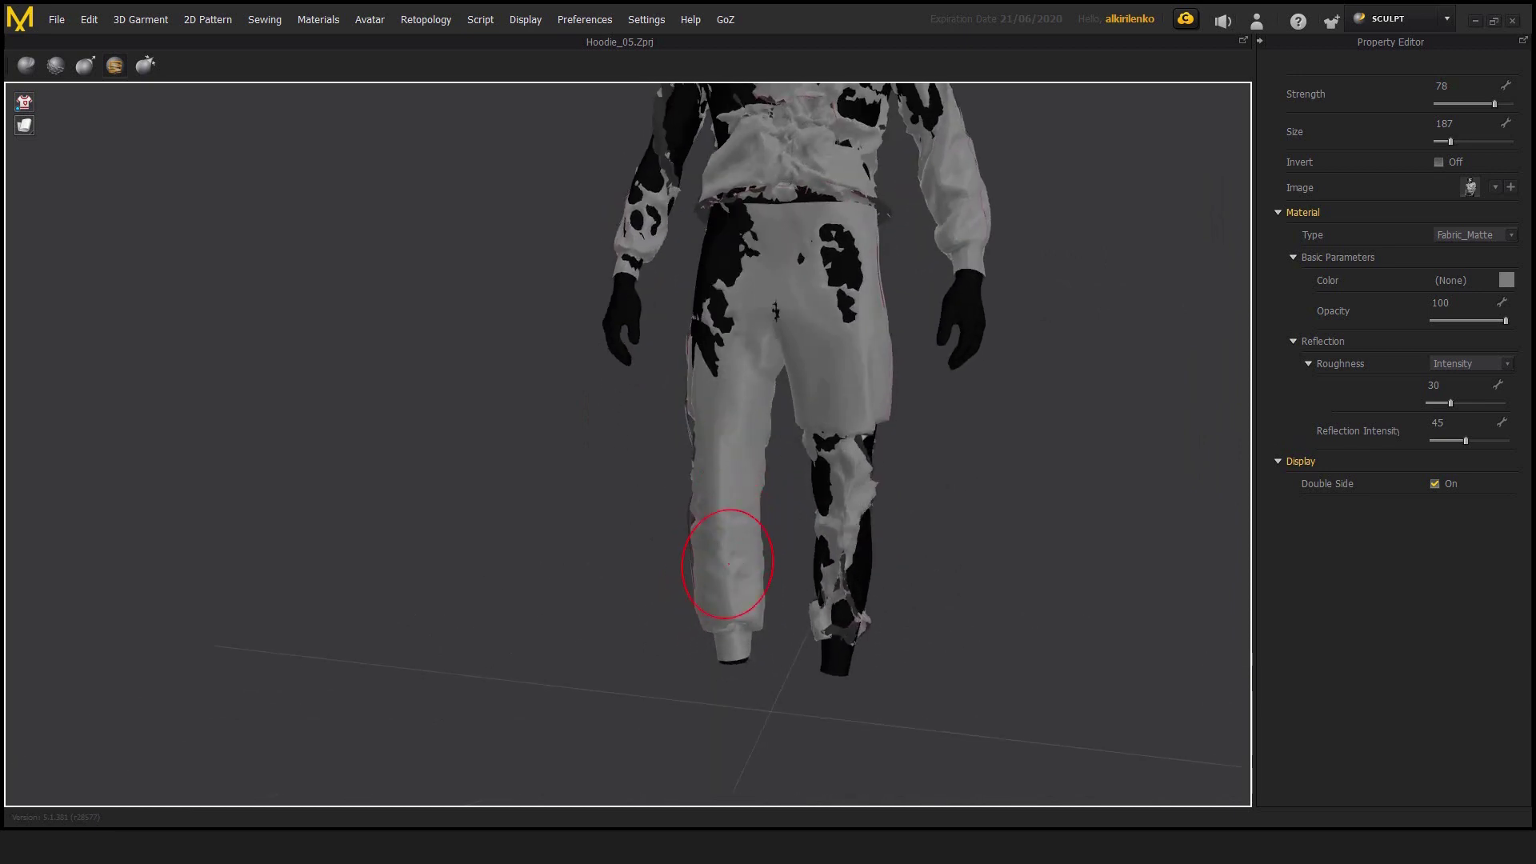
mouse_move(728, 552)
left_mouse_down()
mouse_move(792, 712)
mouse_move(768, 652)
left_mouse_up()
right_click_drag(765, 650, 964, 632)
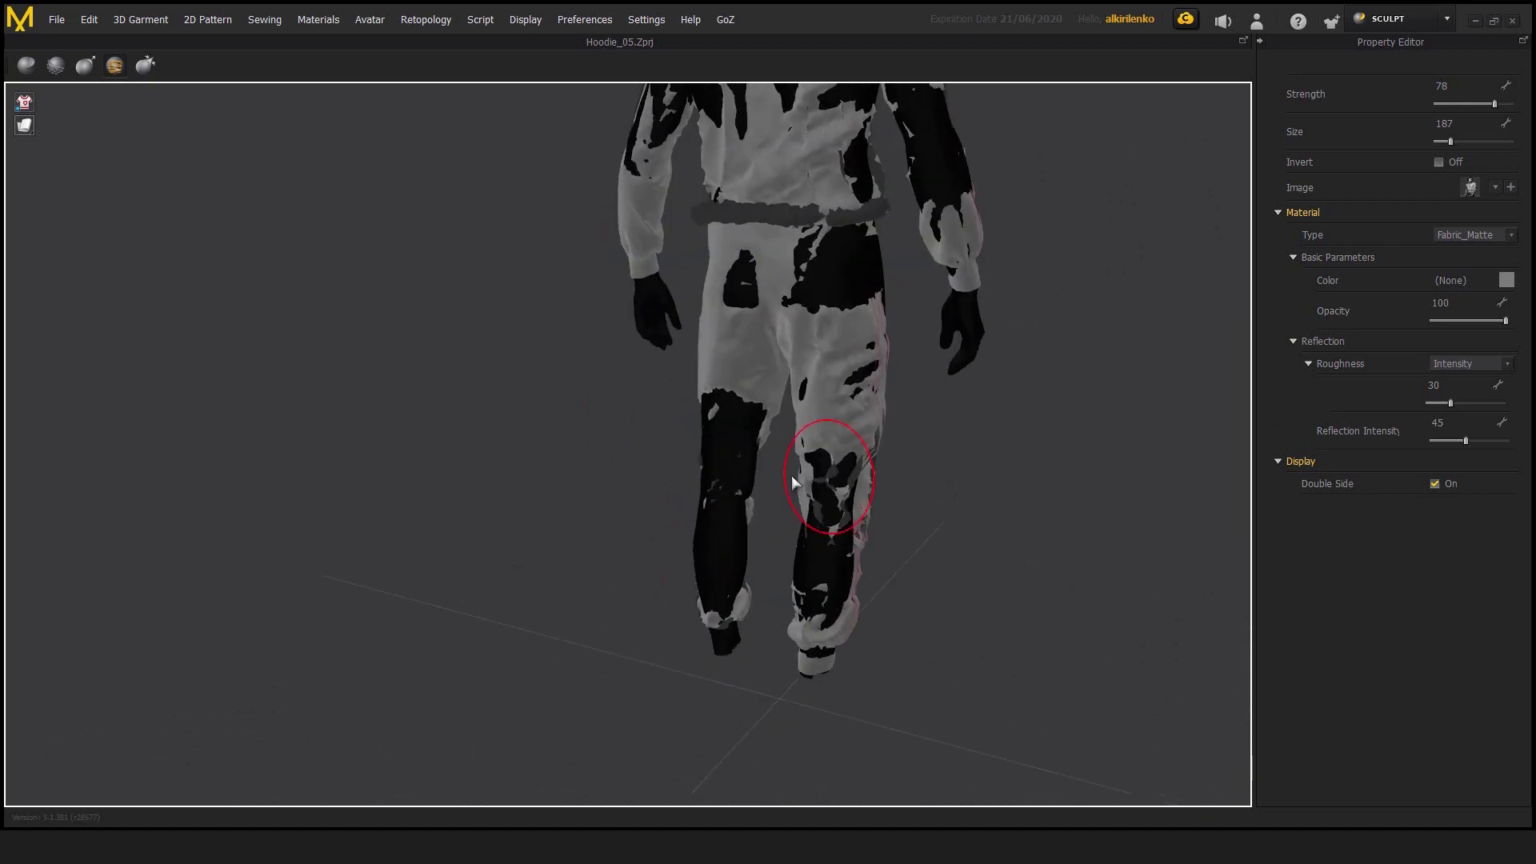
mouse_move(855, 480)
left_mouse_down()
mouse_move(877, 513)
mouse_move(840, 515)
mouse_move(826, 497)
mouse_move(839, 506)
left_mouse_up()
Undo the last trial sculpting across the back of the pants and check the garment from the front.
right_click_drag(966, 438, 730, 507)
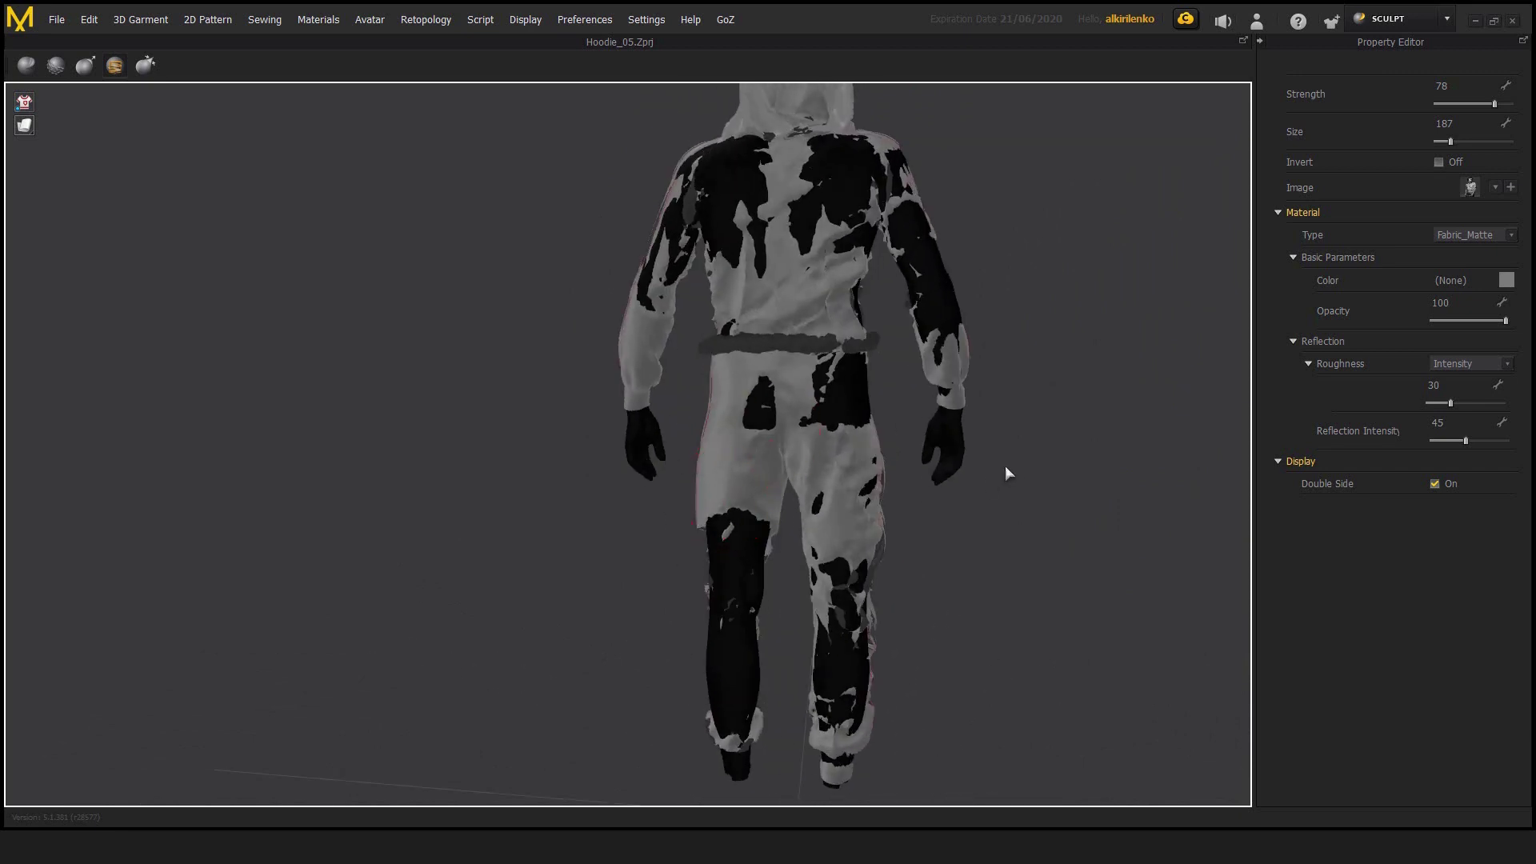
mouse_move(973, 468)
right_mouse_down()
mouse_move(984, 552)
mouse_move(896, 460)
right_mouse_up()
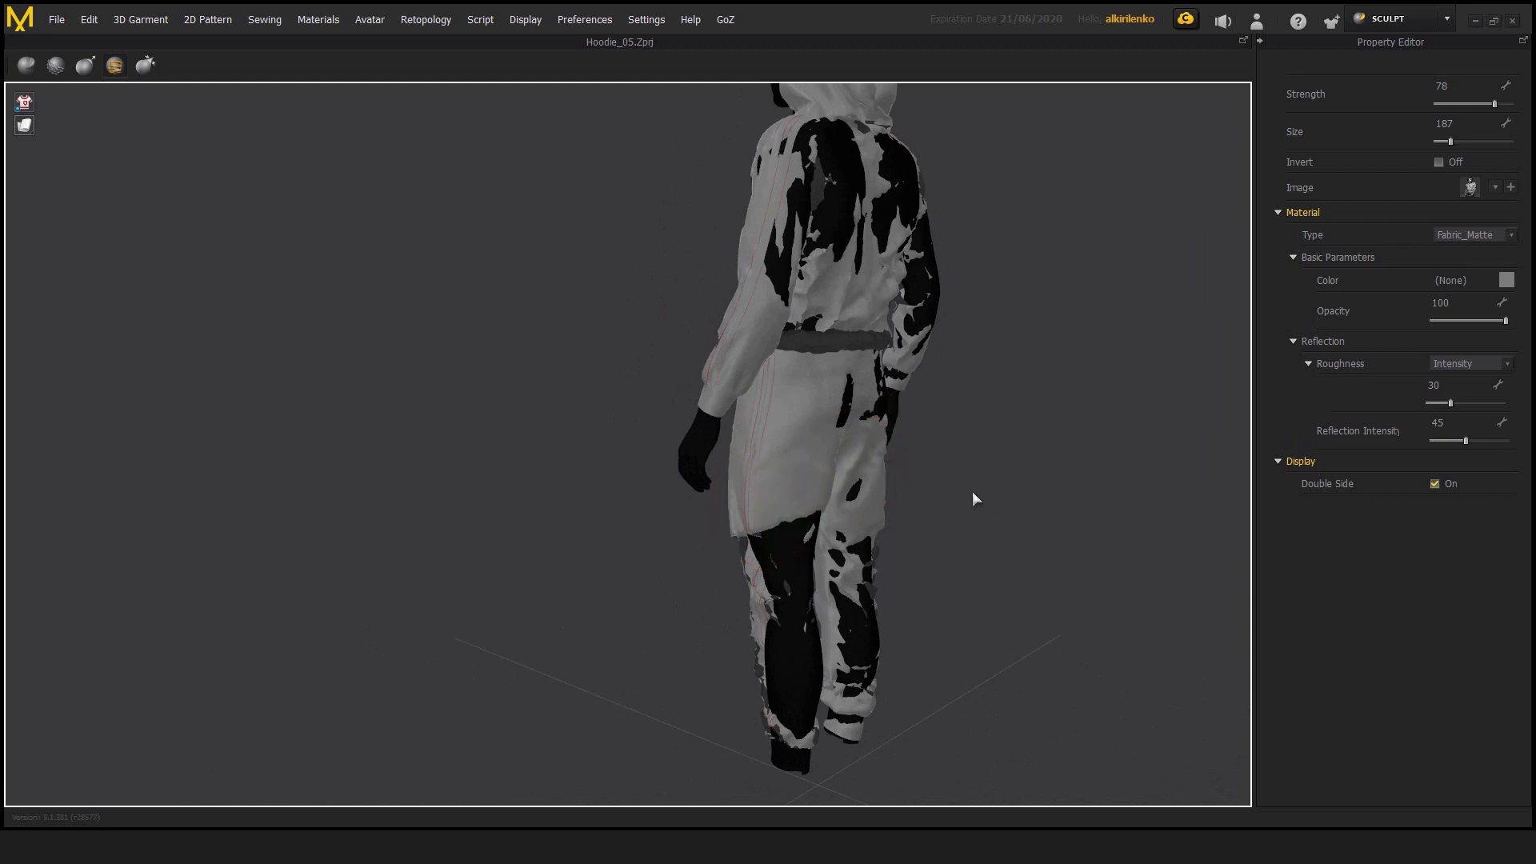
right_click_drag(823, 446, 898, 549)
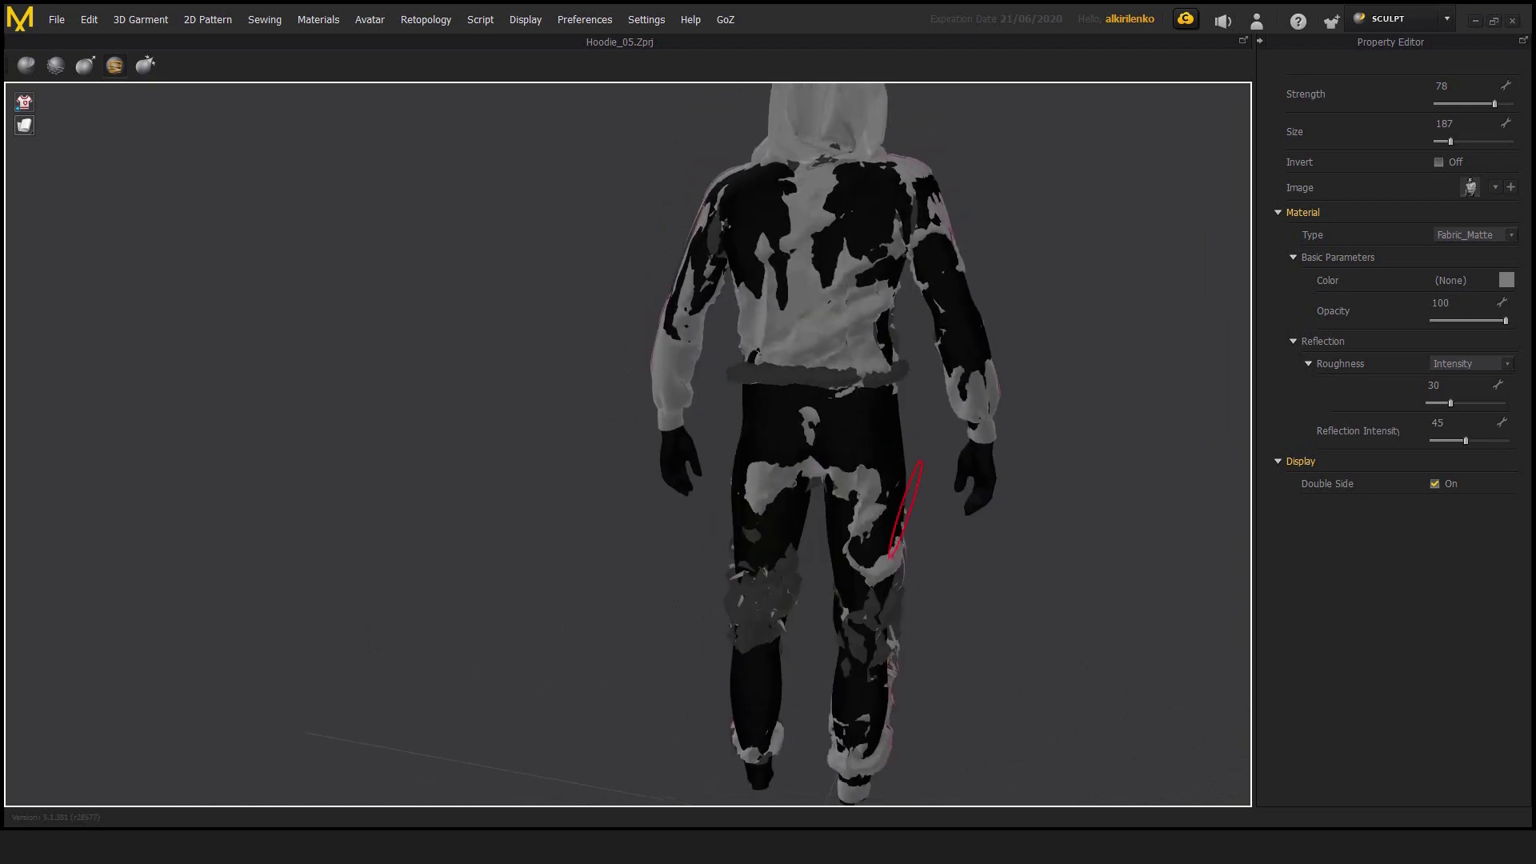
key("ctrl+z")
right_click_drag(800, 480, 1056, 472)
scroll(848, 480, "down", 3)
scroll(936, 480, "up", 3)
mouse_move(600, 240)
right_mouse_down()
mouse_move(696, 272)
mouse_move(664, 265)
right_mouse_up()
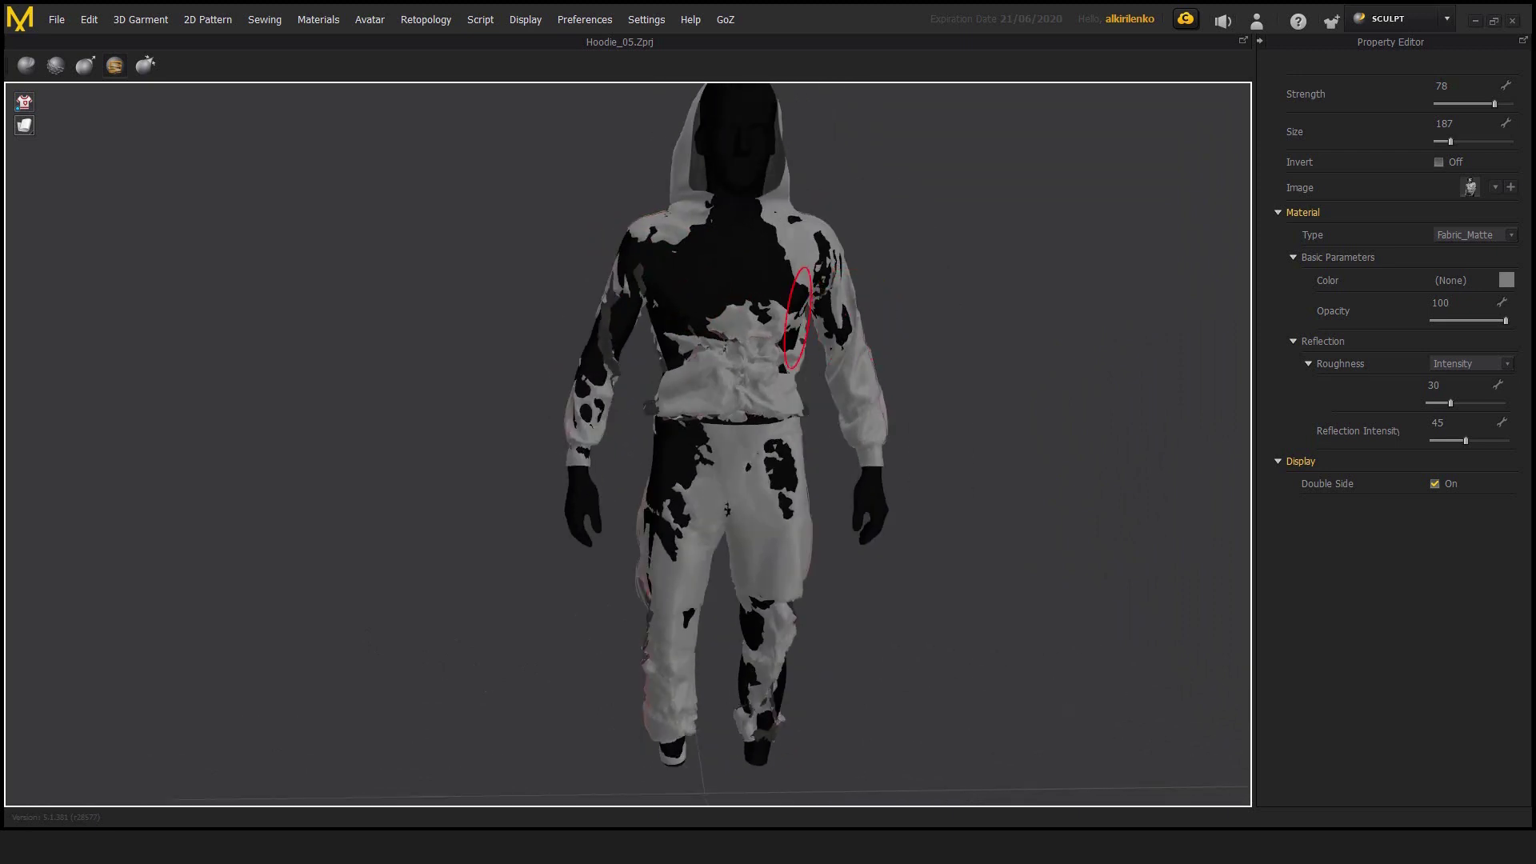